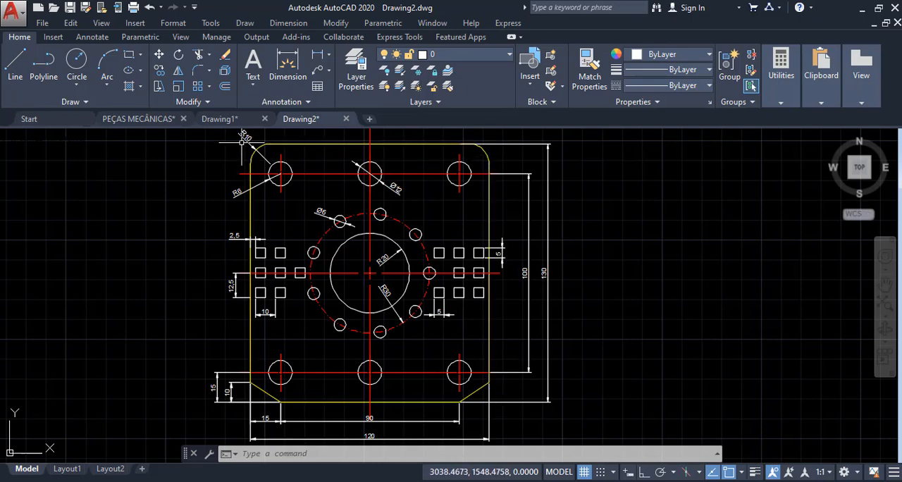
- Examine the dimensioned reference plate's rounded upper corners, sloped lower corners, hole sizes and overall dimensions
scroll(257, 151, up, 3)
middle_drag(267, 135, 281, 201)
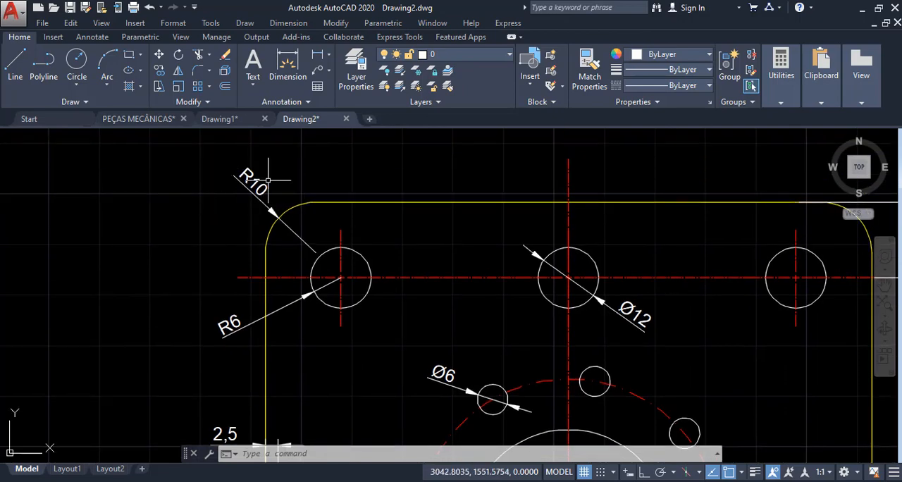
scroll(342, 254, down, 8)
scroll(321, 325, up, 8)
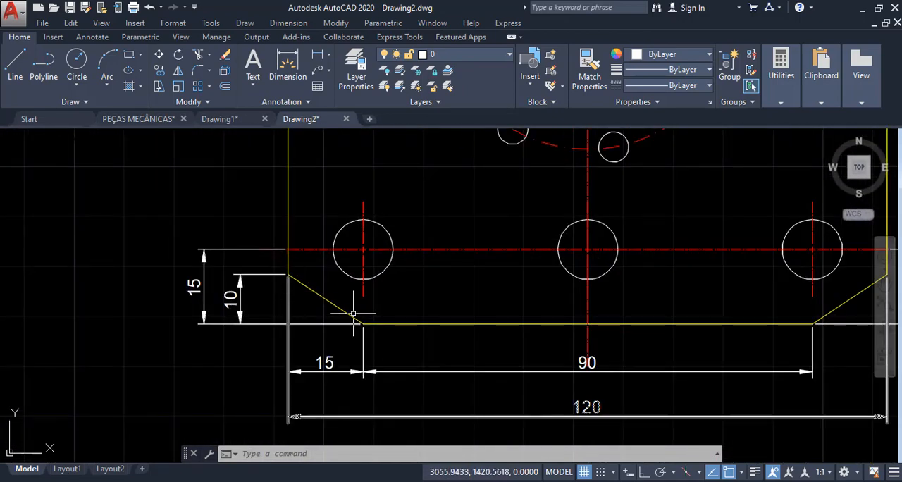
scroll(241, 326, down, 2)
scroll(357, 244, down, 4)
middle_drag(385, 200, 350, 270)
scroll(379, 250, up, 2)
scroll(294, 249, down, 2)
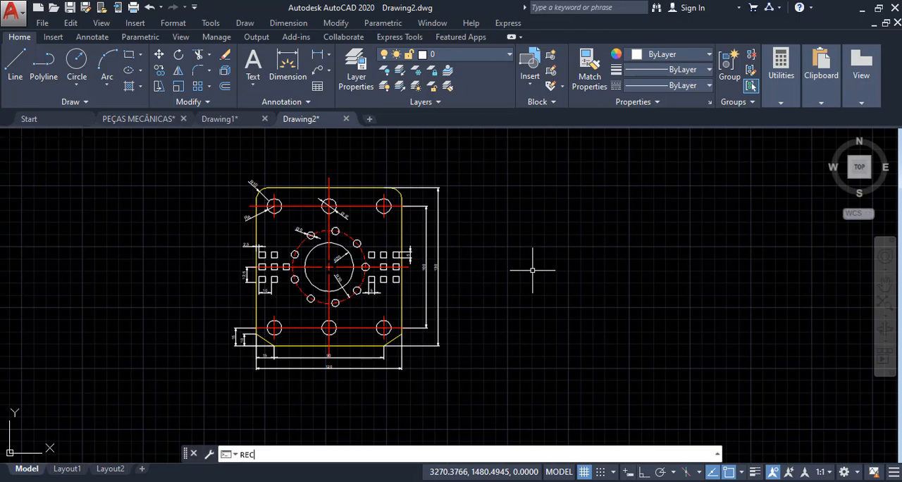
- Draw a rectangle 120 wide and 130 high in the empty space to the right of the reference plate
key(Return)
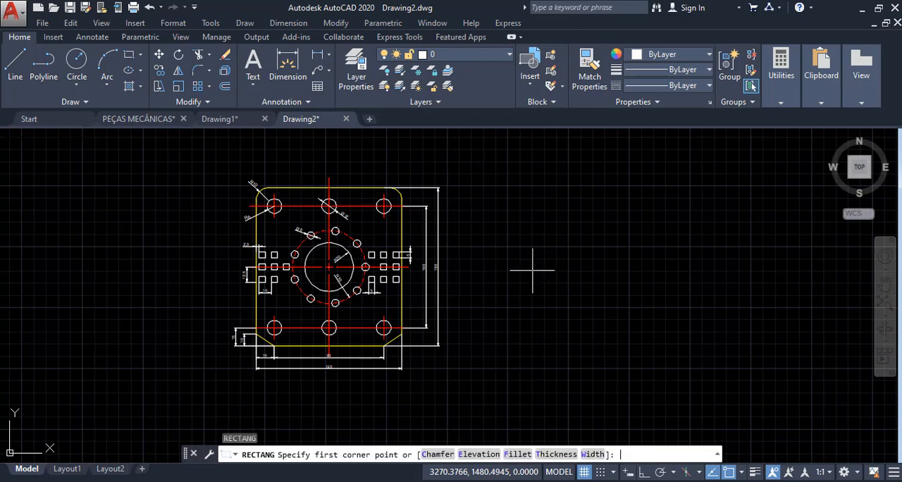
click(495, 345)
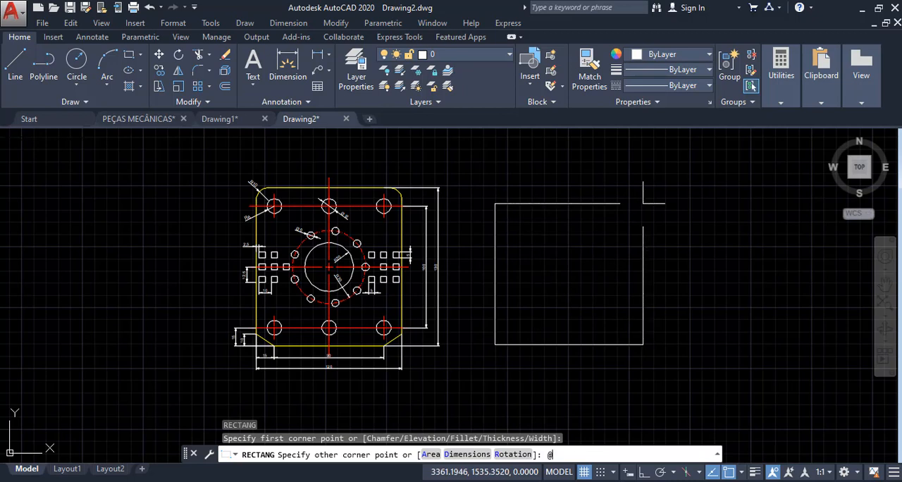
scroll(320, 366, up, 6)
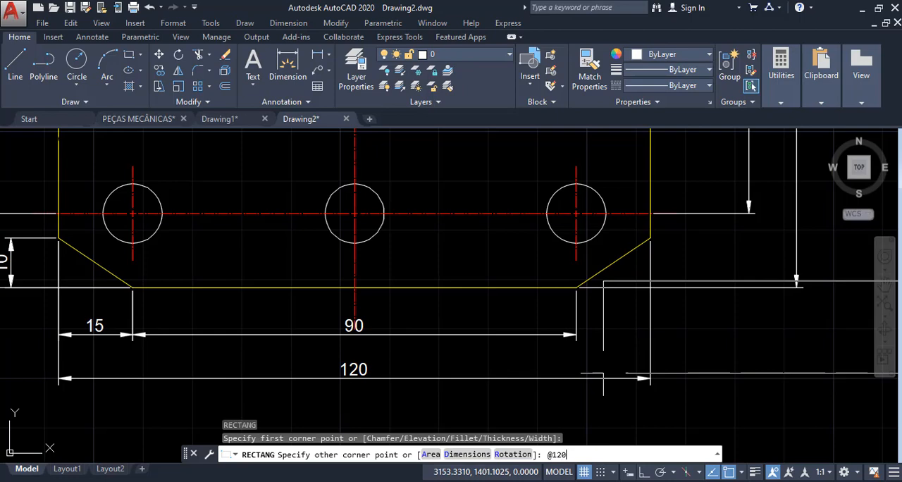
scroll(466, 395, down, 4)
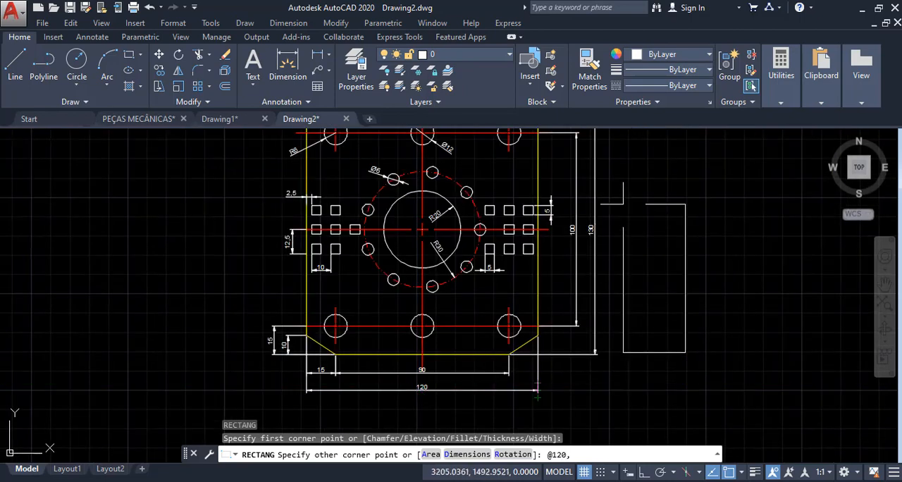
scroll(633, 186, up, 4)
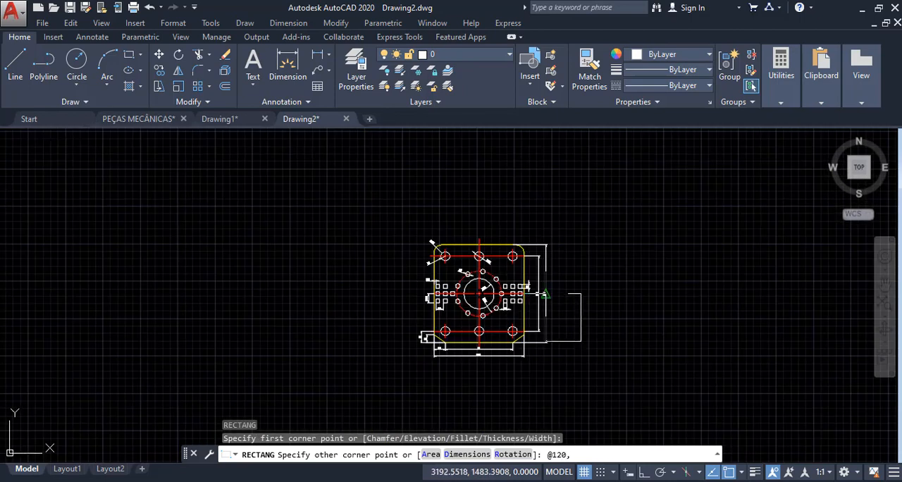
scroll(548, 292, down, 7)
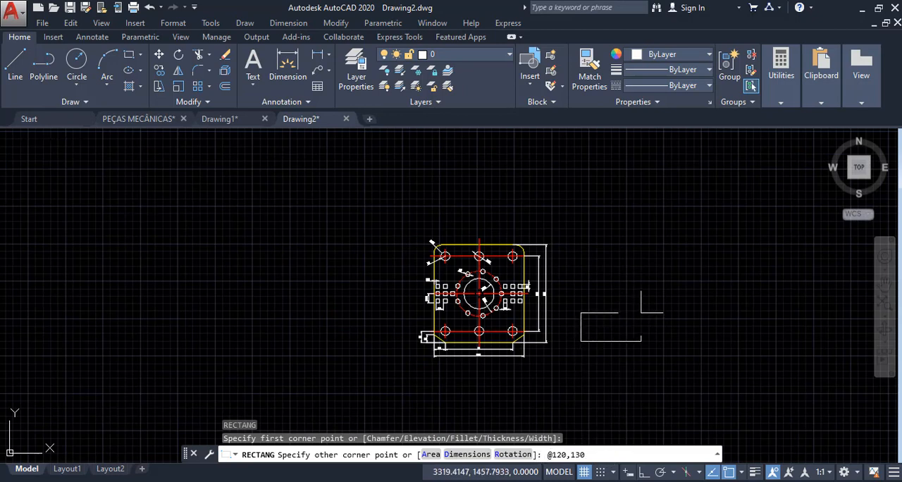
key(Return)
scroll(645, 300, up, 3)
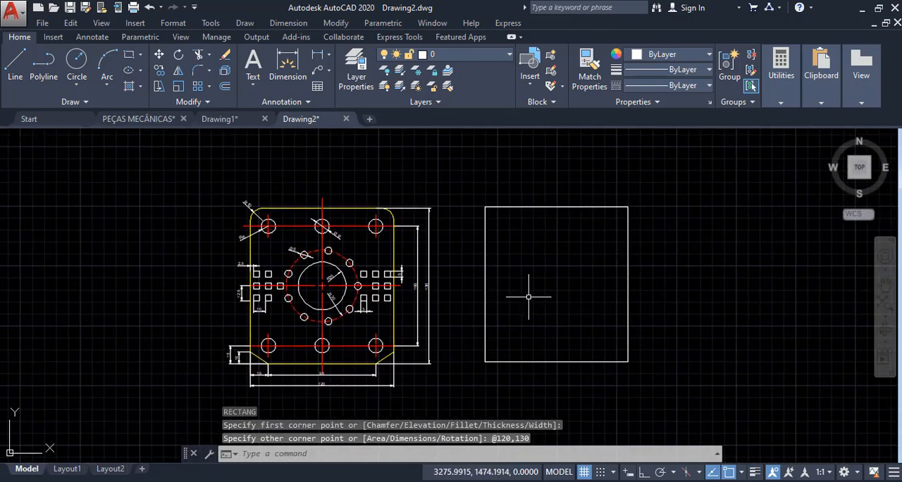
scroll(324, 284, up, 4)
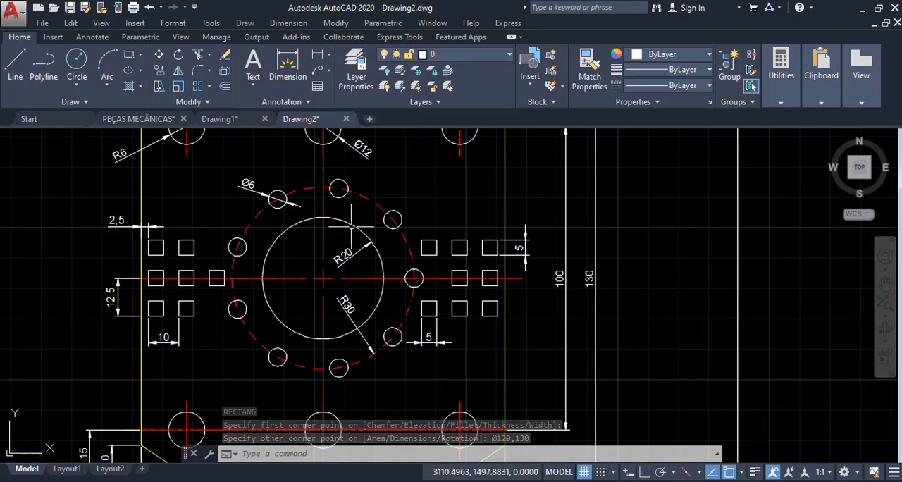
middle_drag(358, 230, 372, 241)
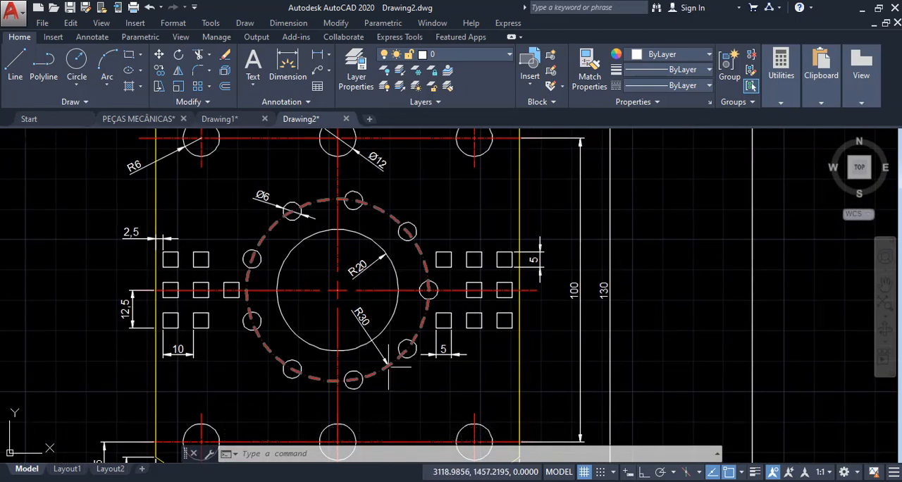
scroll(276, 346, down, 4)
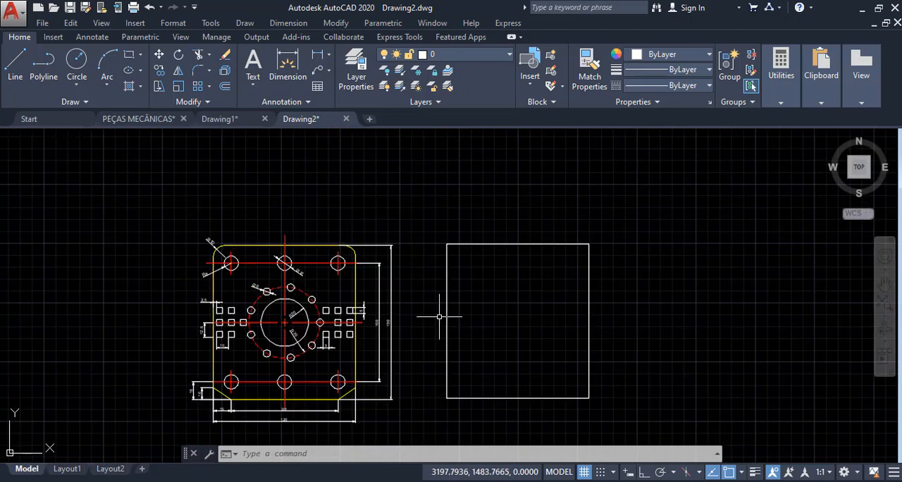
middle_drag(487, 310, 471, 296)
text(c)
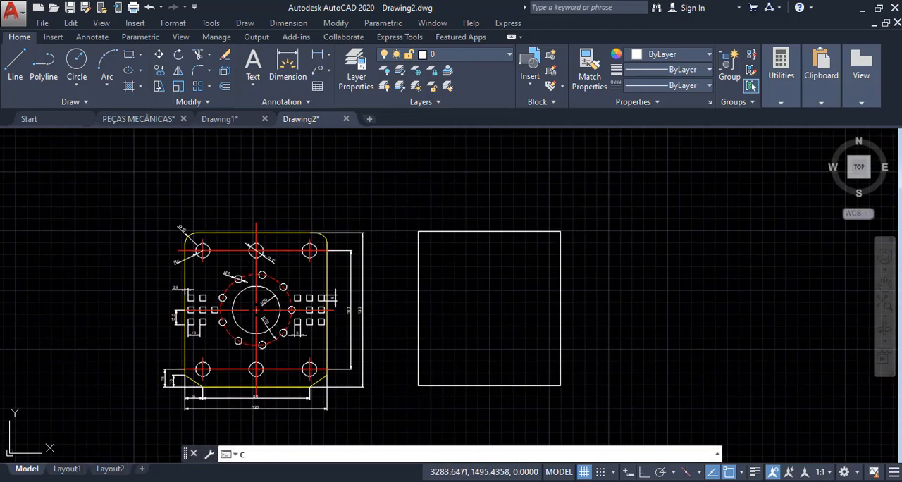
key(Return)
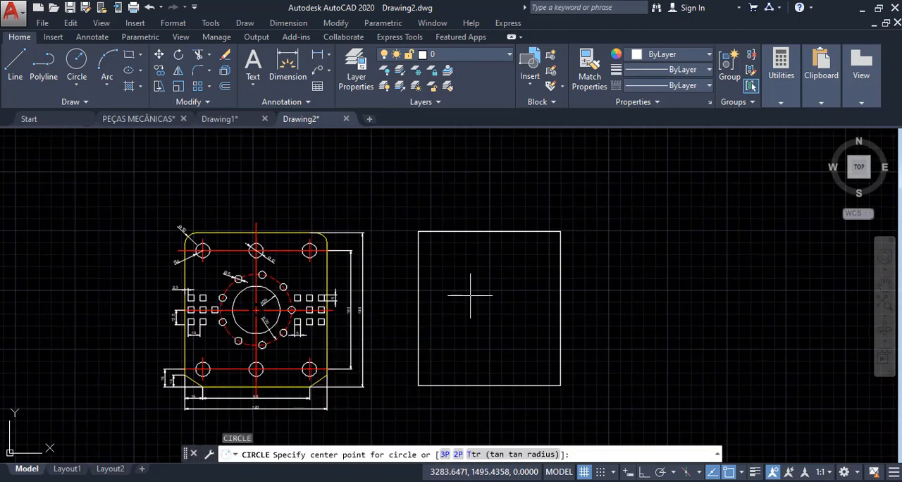
scroll(471, 319, down, 2)
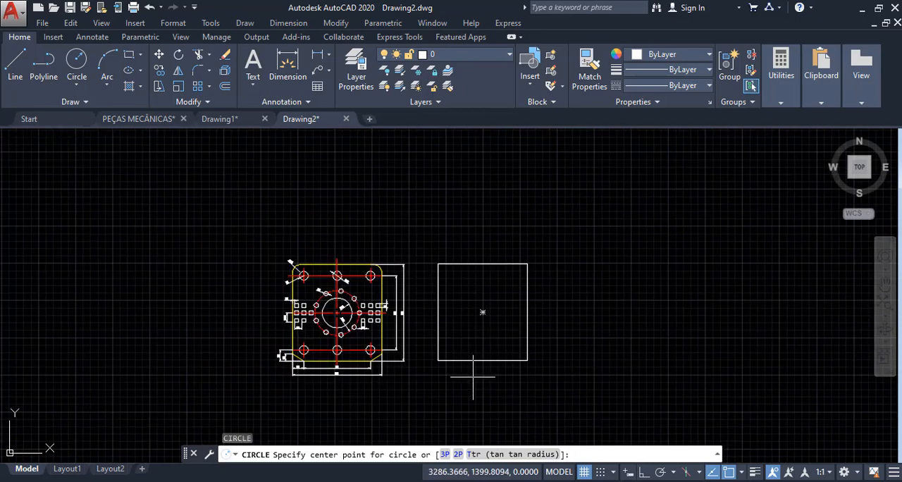
scroll(474, 261, up, 2)
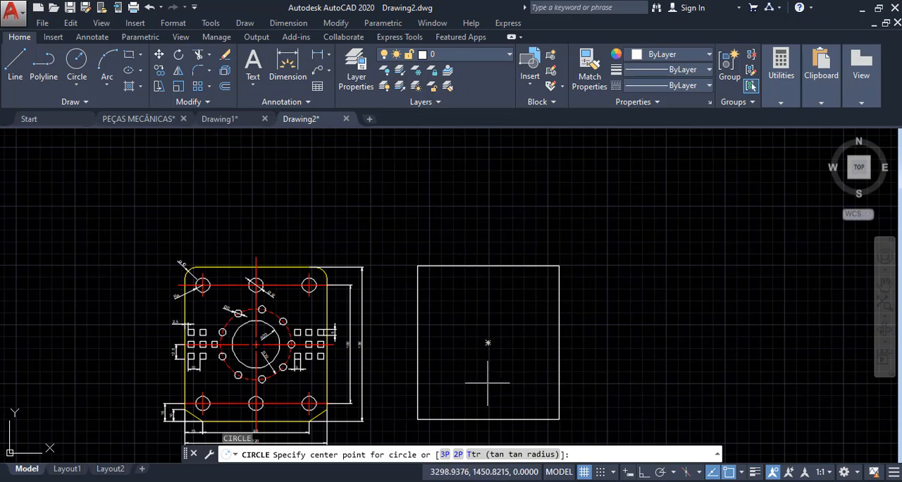
click(488, 342)
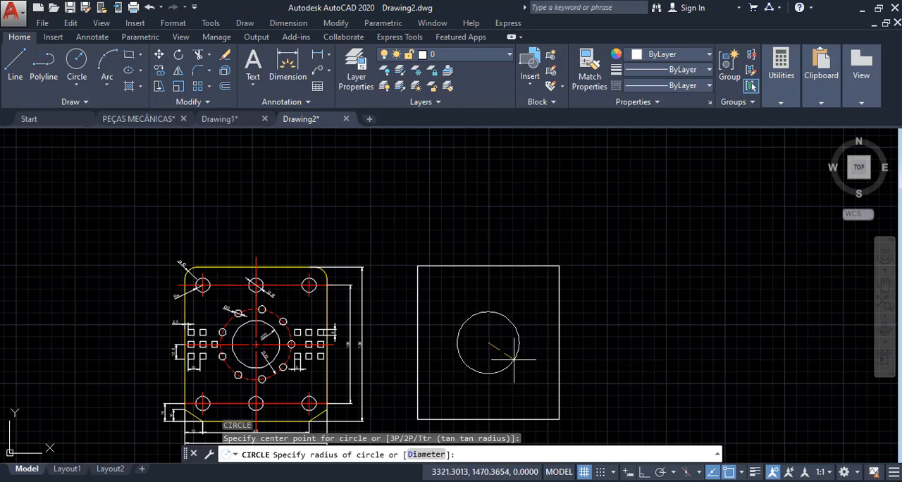
key(Escape)
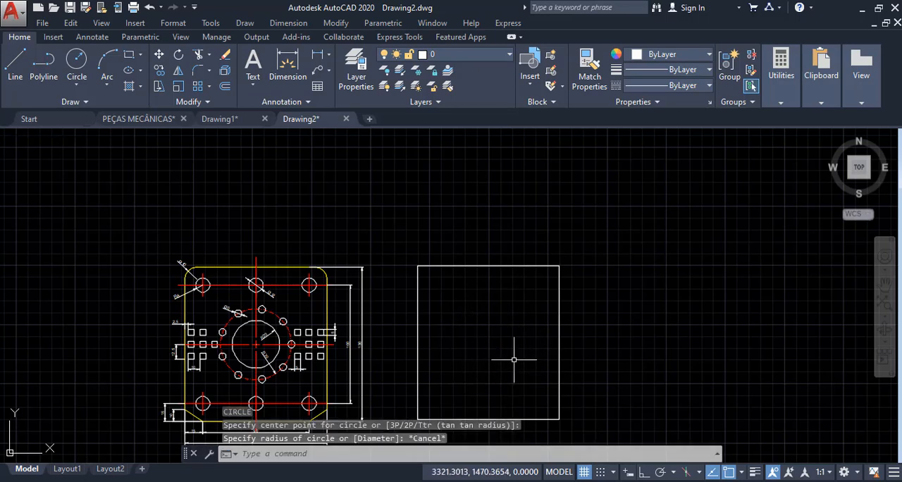
- Draw a circle of radius 30 centred in the new rectangle, using the M2P midpoint between its lower-left and upper-right corners
text(c)
key(Return)
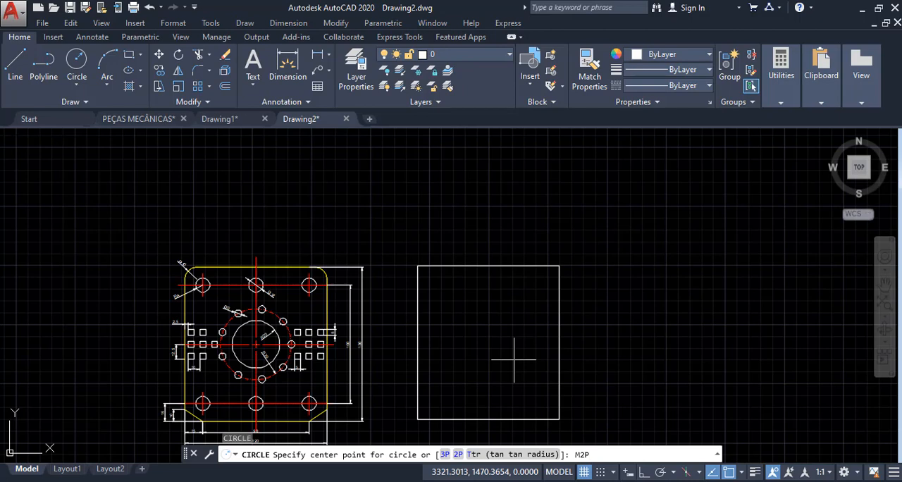
scroll(489, 352, up, 1)
scroll(483, 339, down, 1)
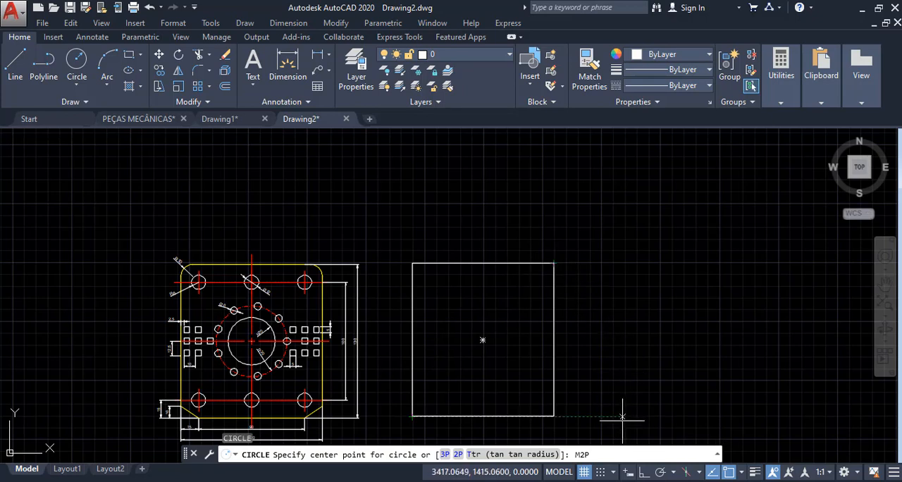
key(Return)
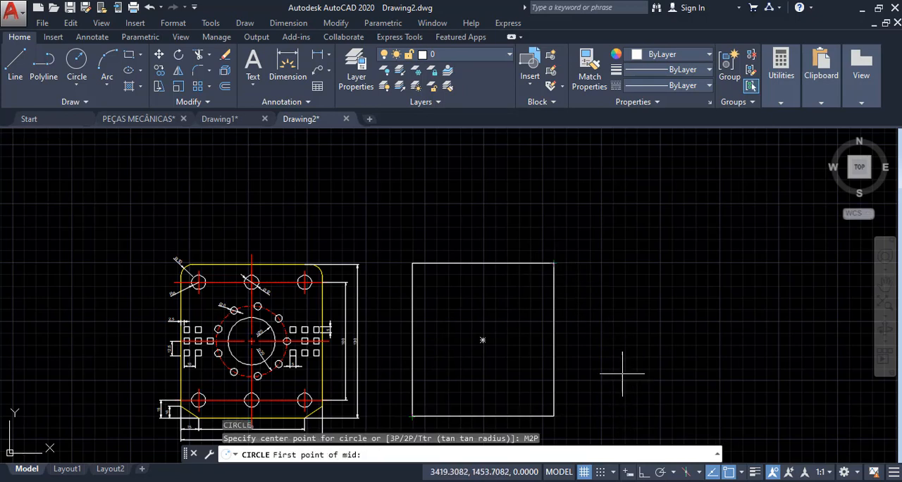
click(412, 416)
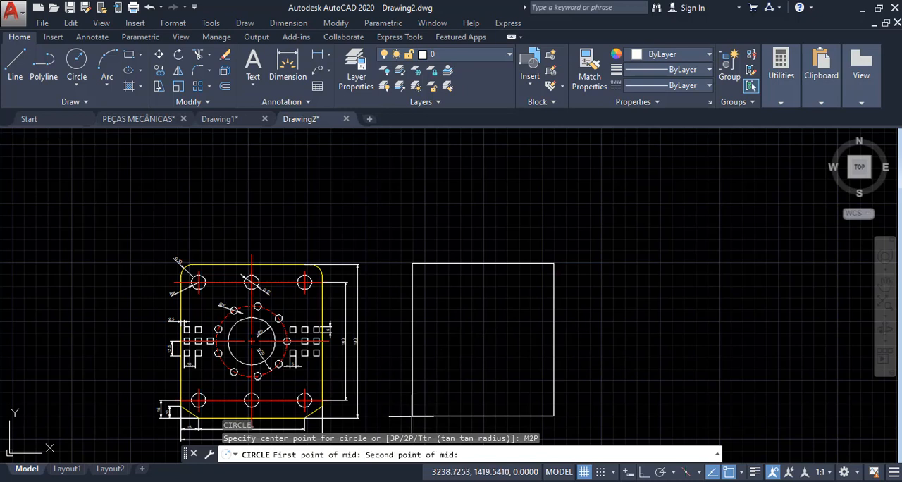
click(553, 263)
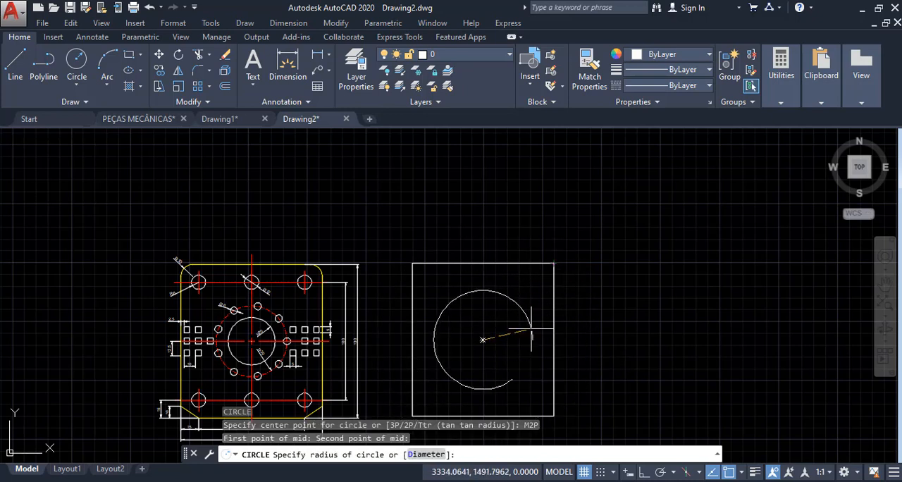
scroll(513, 331, up, 2)
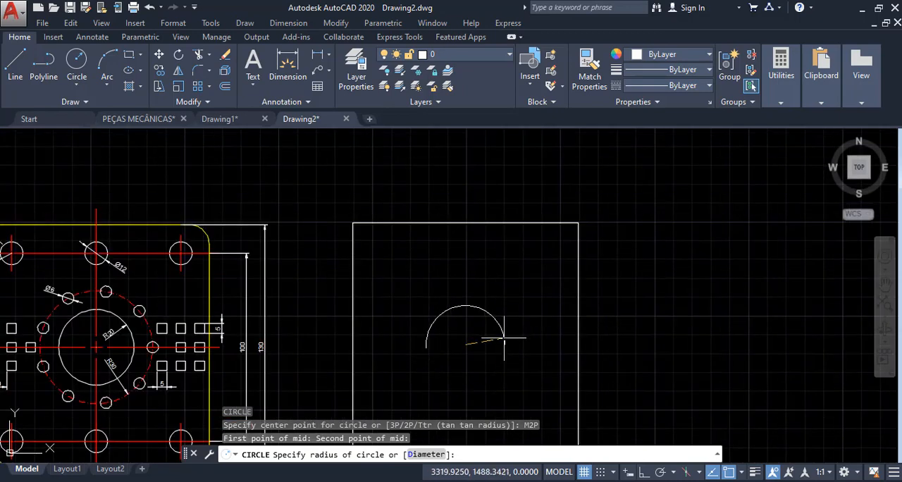
scroll(525, 331, down, 2)
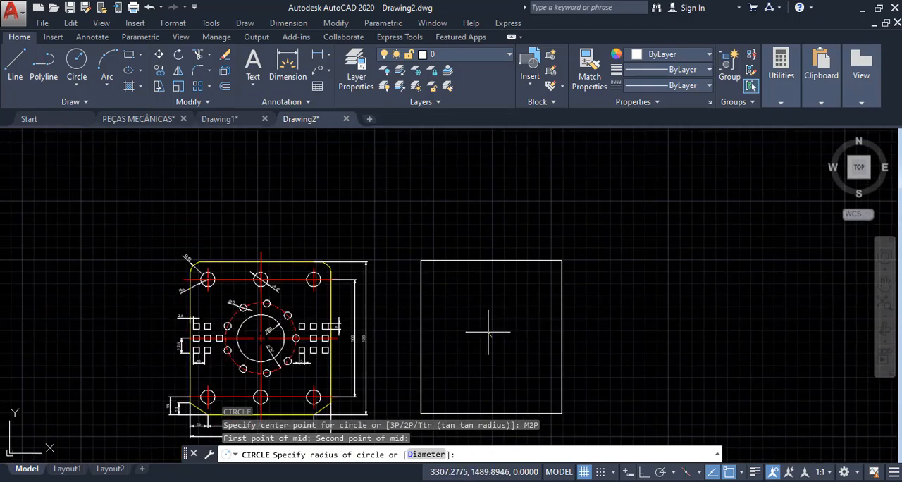
scroll(258, 355, up, 4)
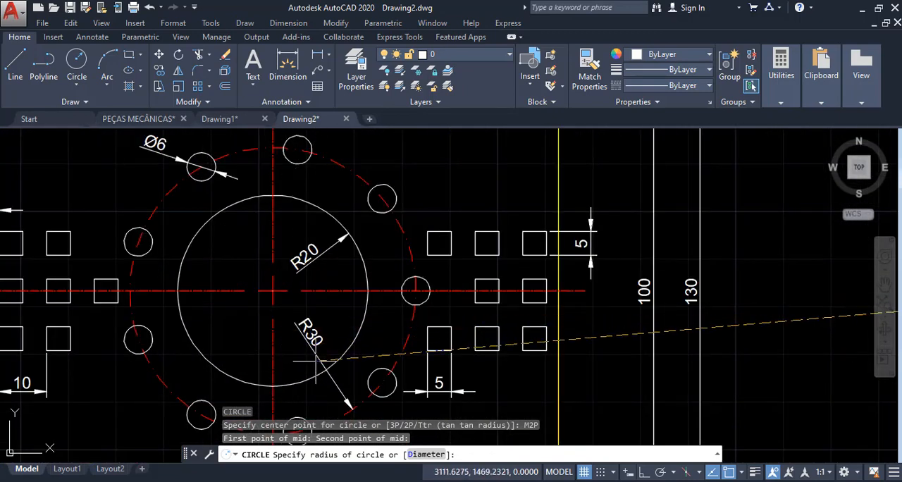
scroll(331, 320, down, 4)
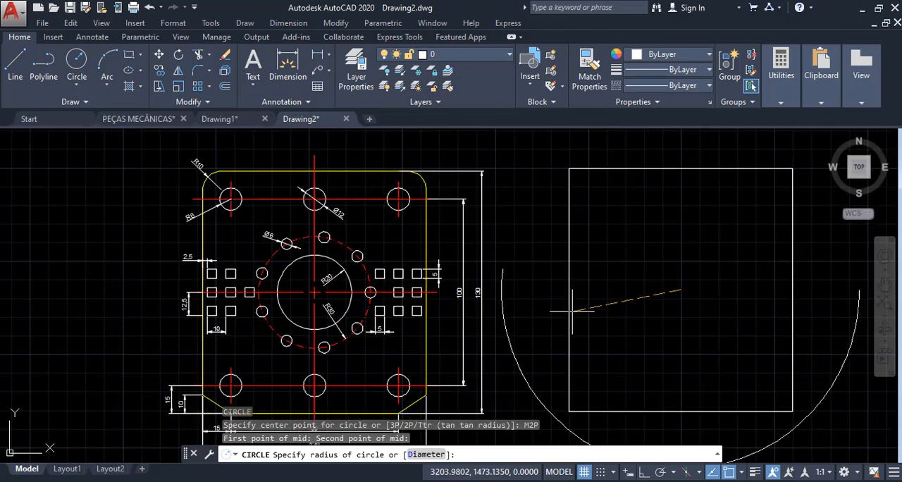
text(30)
key(Return)
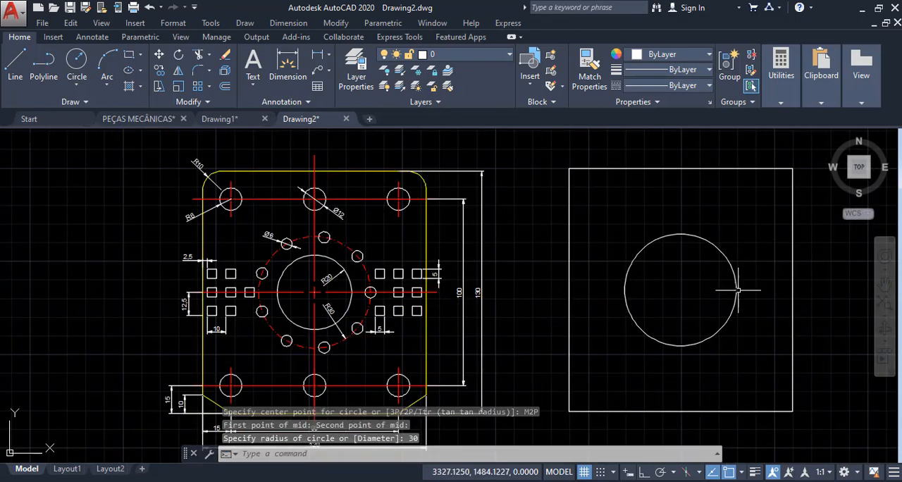
- Draw a concentric circle of radius 20 inside the radius 30 circle
scroll(725, 289, up, 4)
text(c)
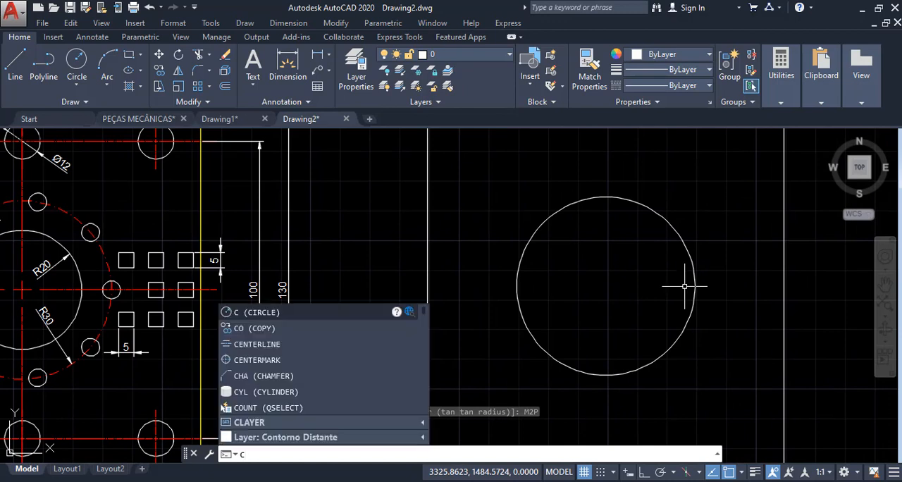
key(Return)
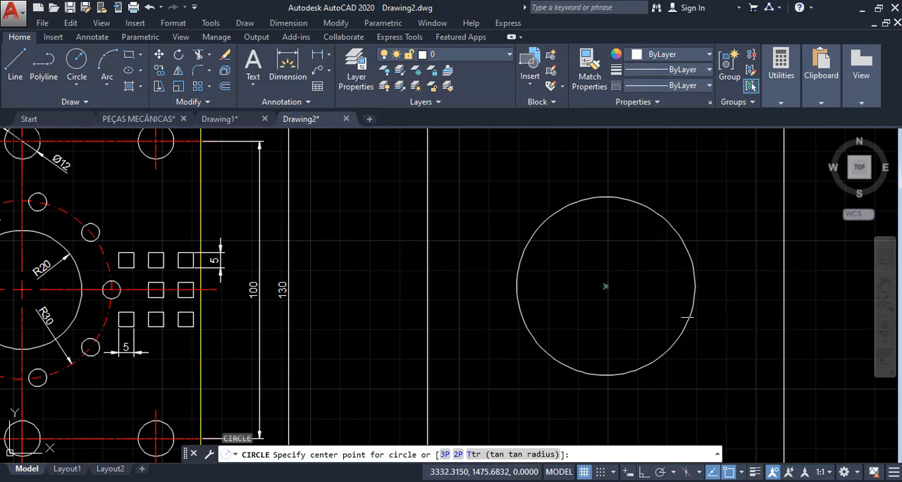
click(604, 285)
text(2)
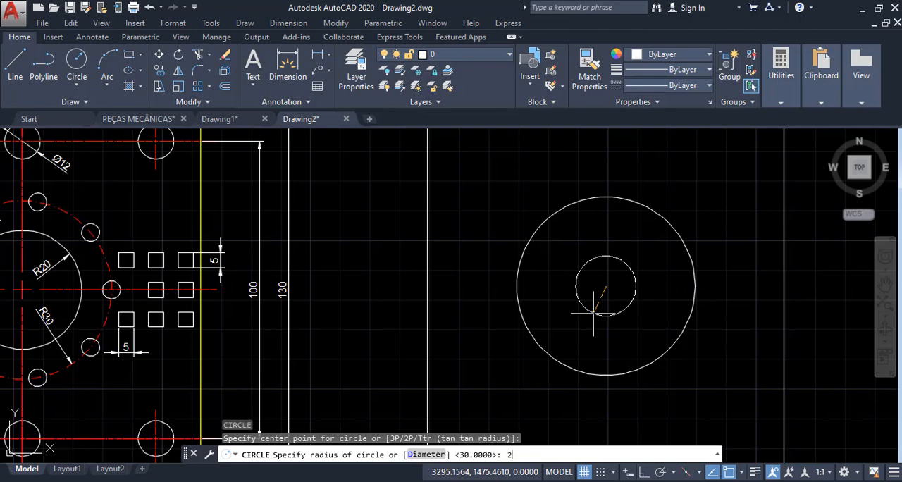
text(0)
key(Return)
scroll(579, 298, down, 3)
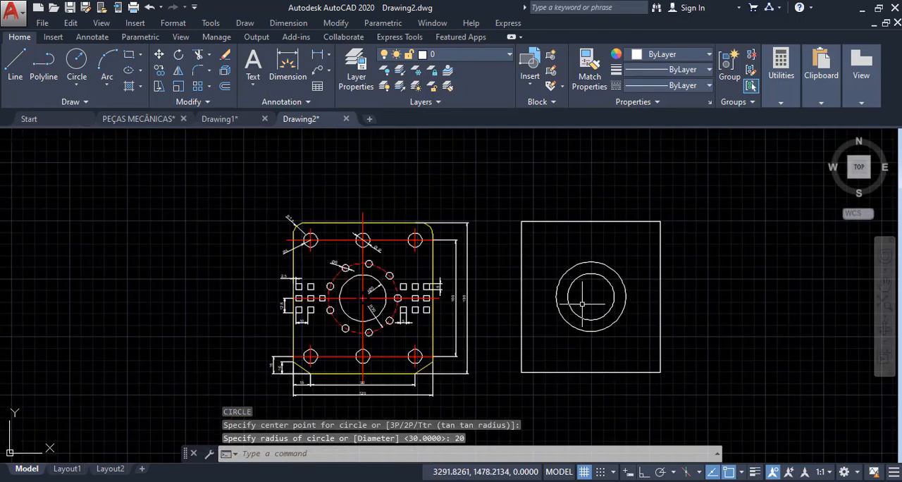
scroll(353, 278, up, 3)
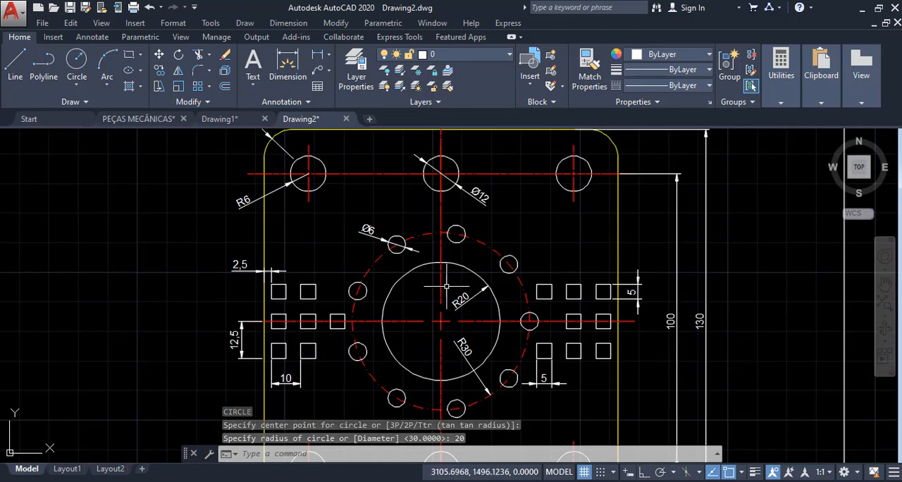
scroll(435, 301, down, 2)
middle_drag(396, 290, 362, 276)
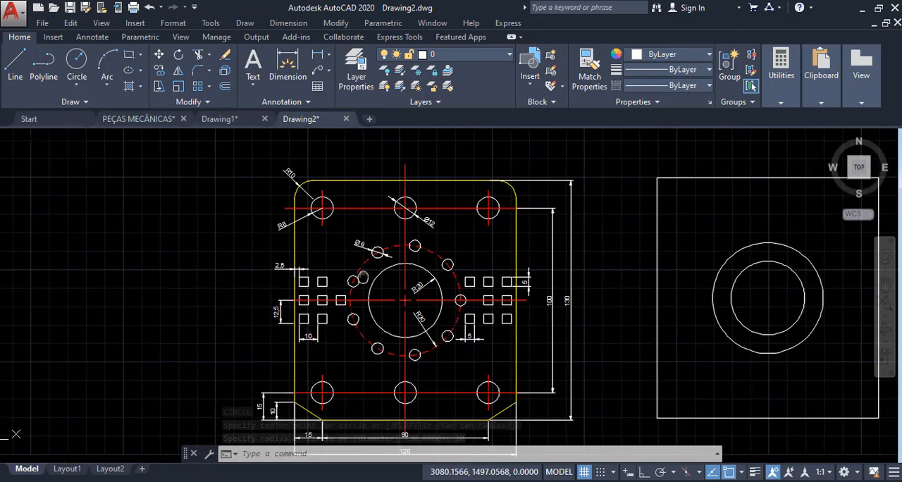
- Examine the reference plate's lower hole positions and the small holes spaced around its R30 centre circle
scroll(316, 340, up, 4)
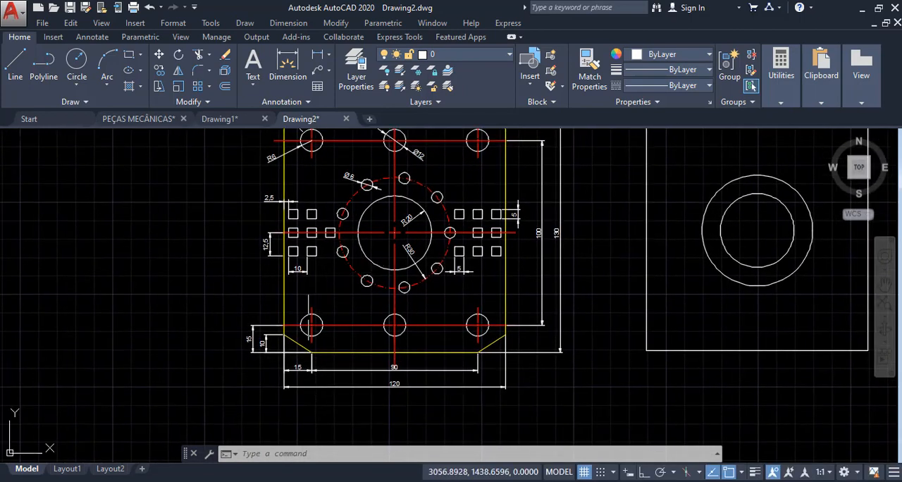
scroll(326, 350, down, 4)
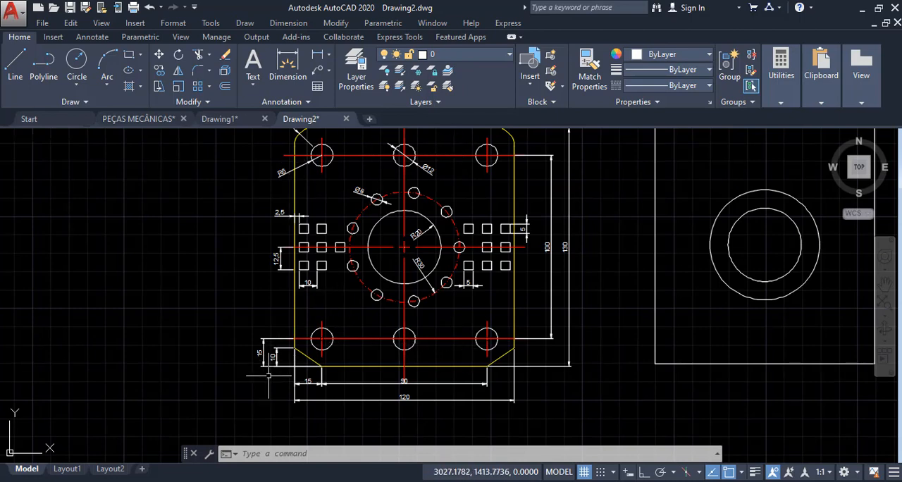
scroll(303, 356, up, 4)
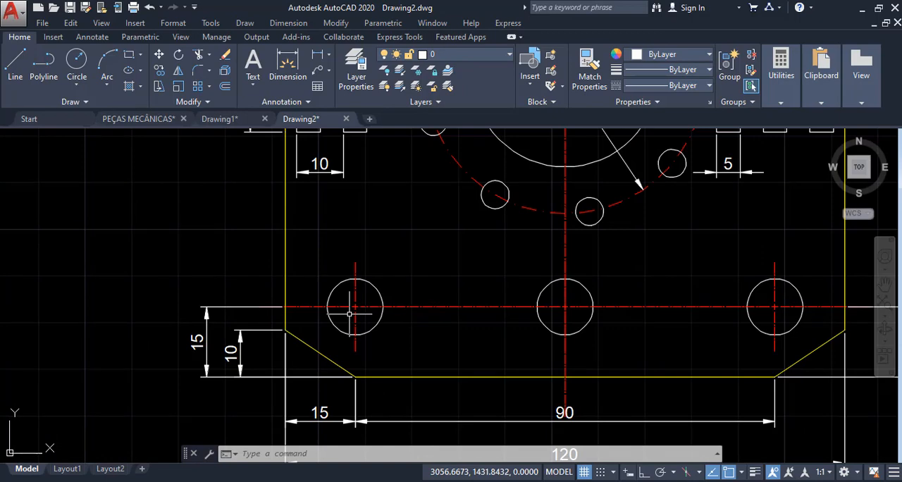
scroll(349, 314, down, 3)
middle_drag(426, 211, 380, 305)
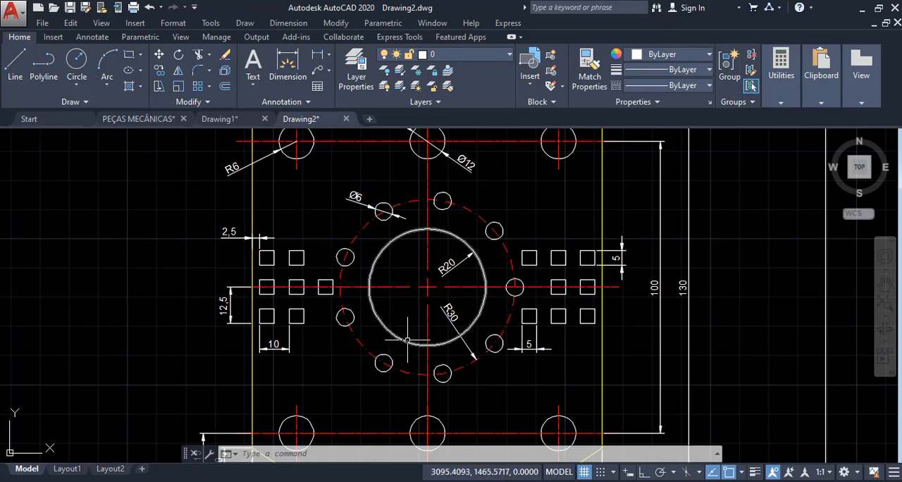
scroll(466, 321, up, 4)
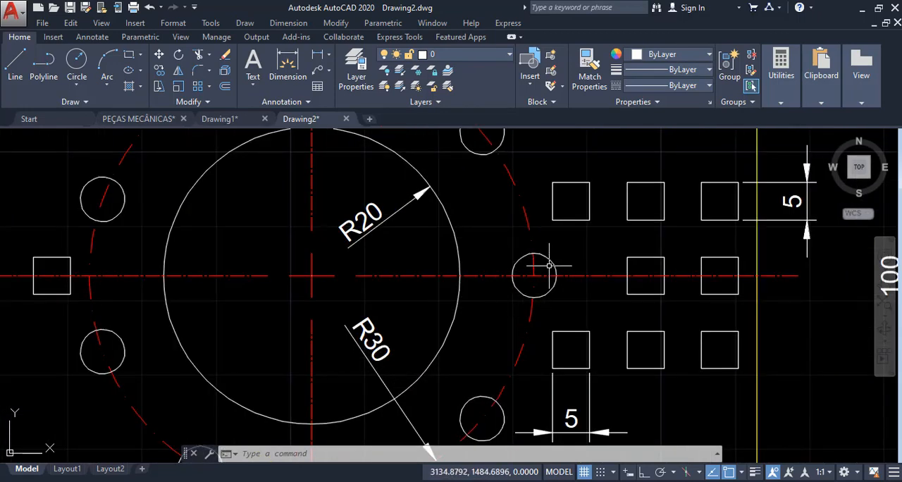
scroll(549, 265, up, 4)
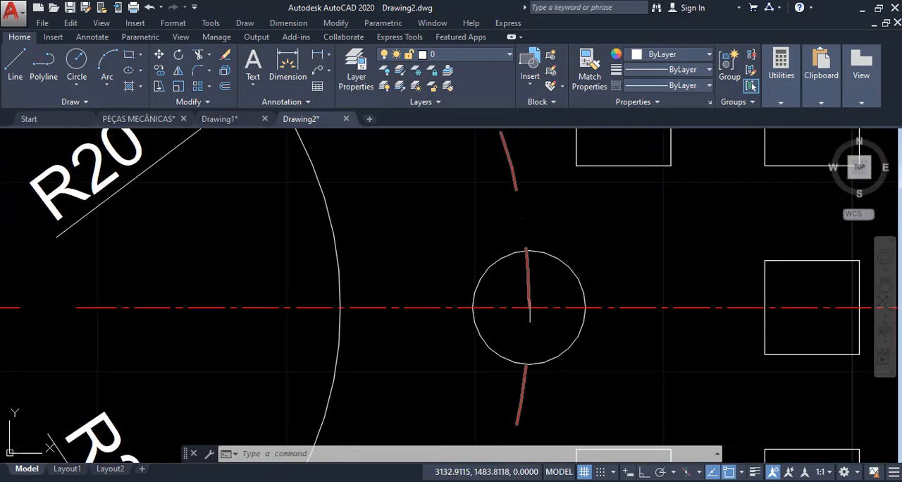
scroll(532, 316, down, 3)
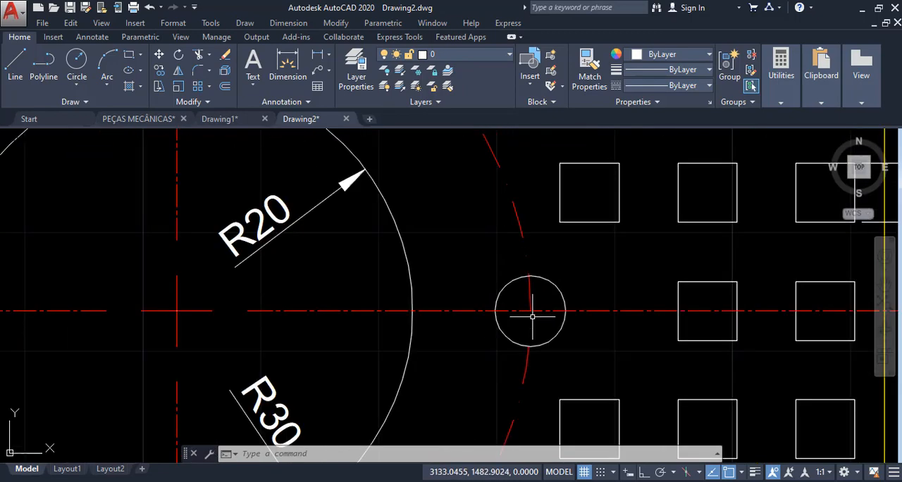
scroll(517, 281, down, 3)
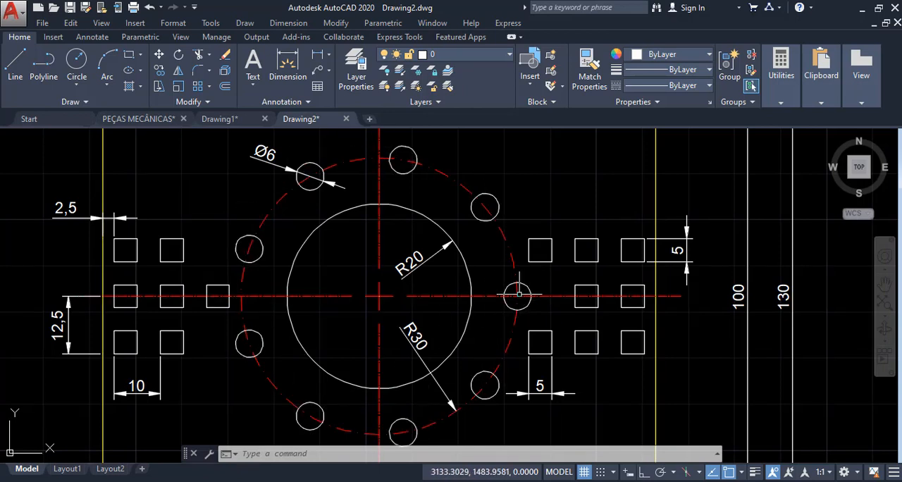
scroll(437, 223, down, 2)
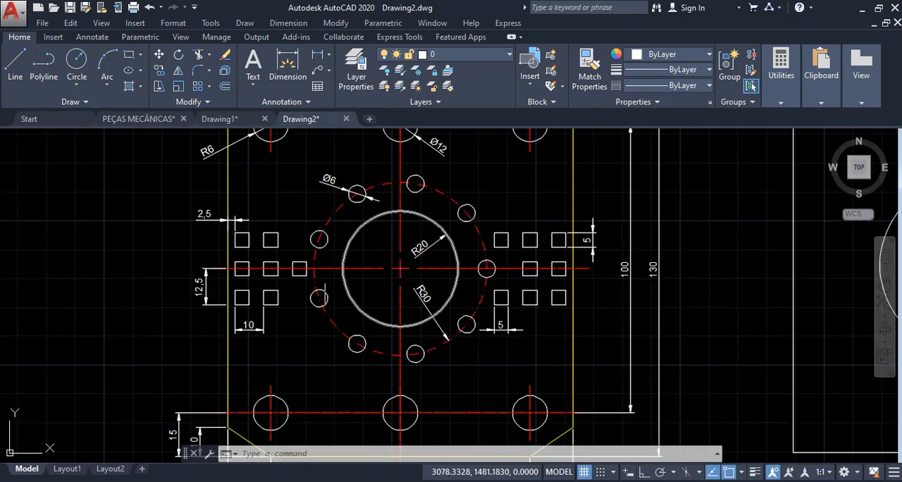
scroll(331, 289, down, 4)
scroll(578, 283, up, 2)
scroll(477, 274, up, 1)
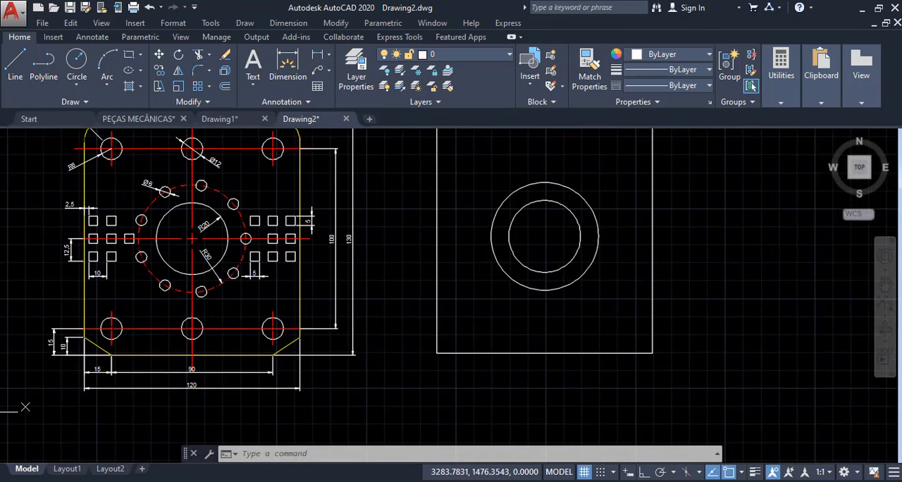
- Examine the reference plate's R6 corner hole and the dimensions locating the lower-left hole from the plate's corner
middle_drag(76, 329, 233, 322)
scroll(231, 322, up, 2)
scroll(327, 358, down, 1)
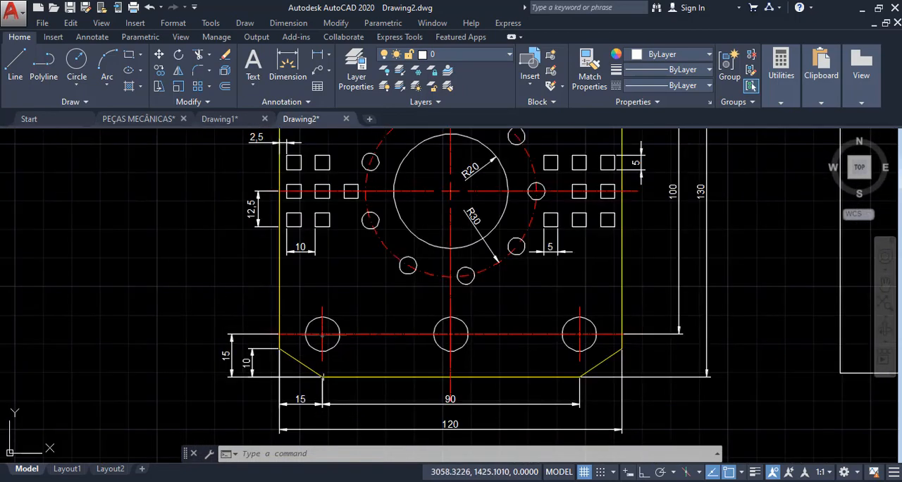
middle_drag(341, 211, 307, 356)
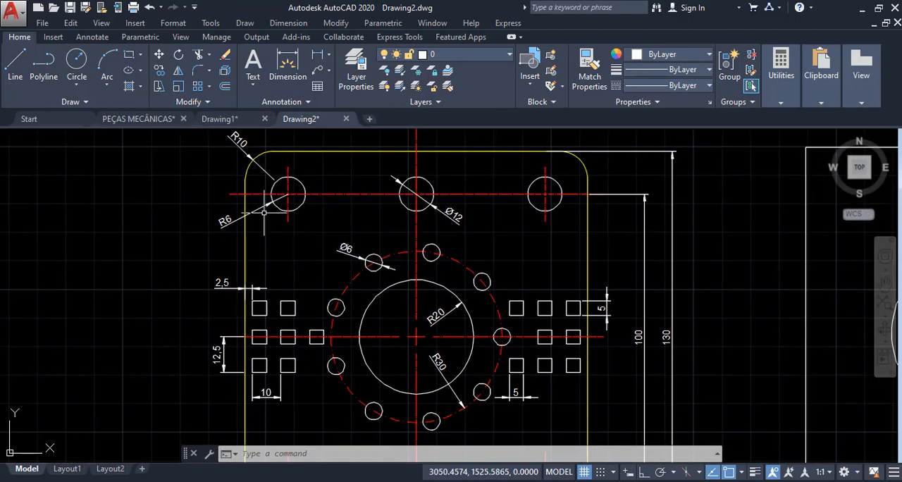
scroll(263, 212, up, 3)
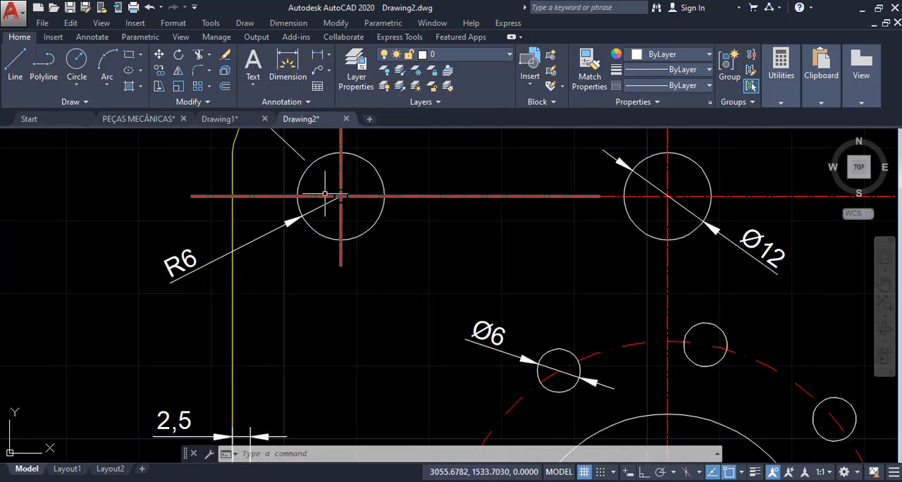
scroll(314, 217, down, 2)
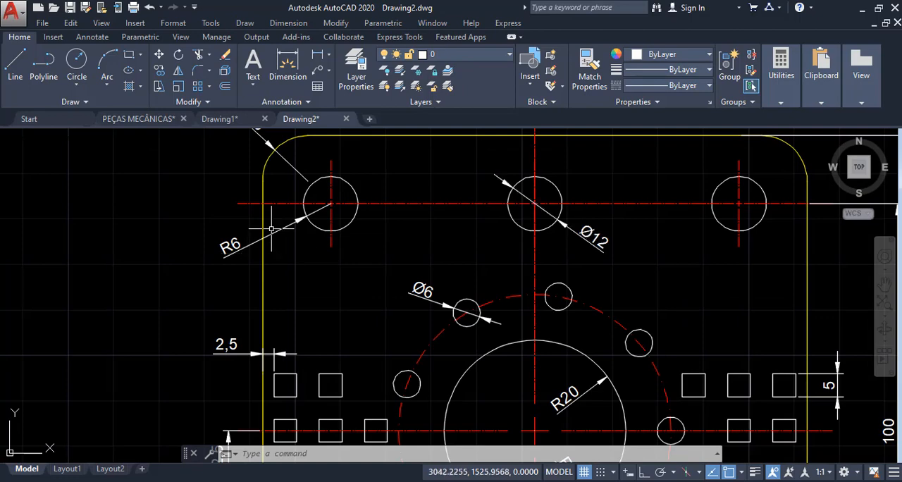
scroll(271, 229, down, 3)
scroll(337, 348, up, 5)
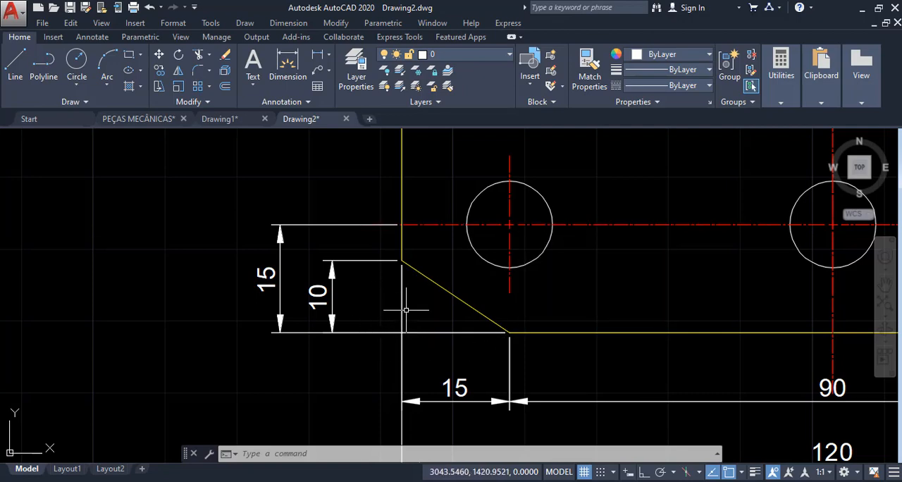
scroll(243, 258, down, 3)
middle_drag(499, 245, 419, 284)
scroll(556, 311, up, 1)
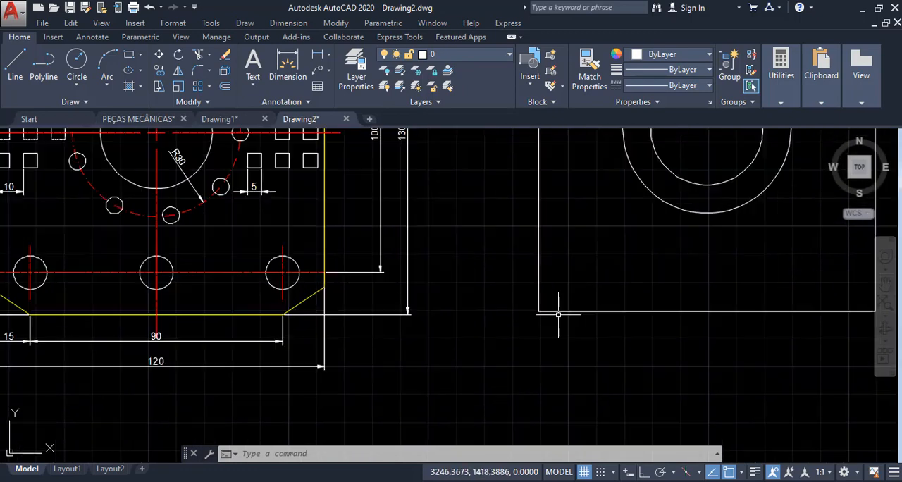
scroll(543, 308, down, 2)
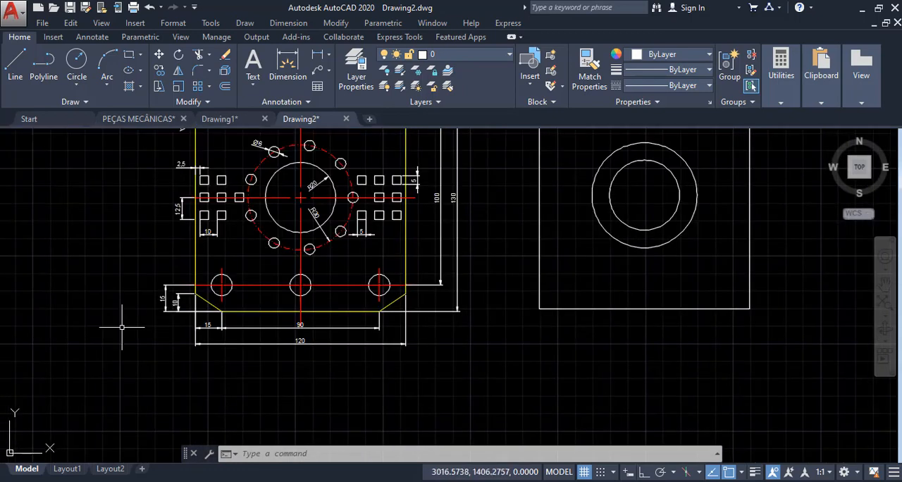
scroll(126, 320, up, 5)
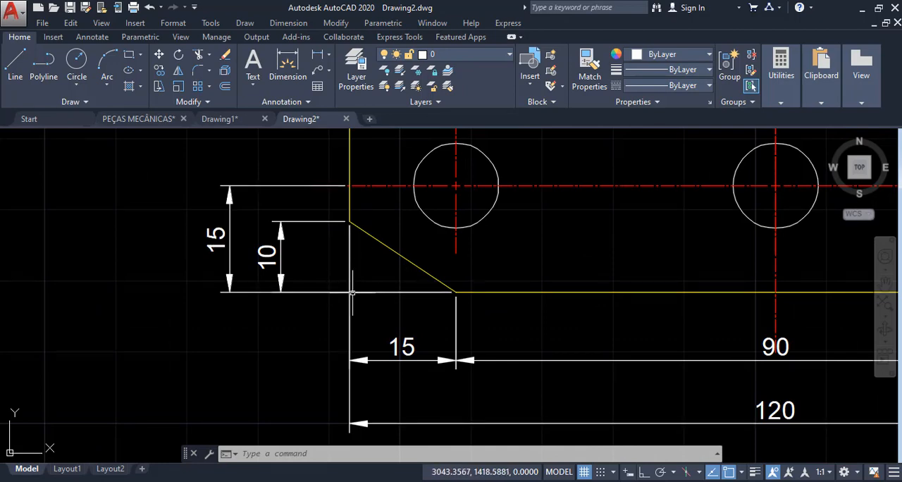
scroll(182, 356, down, 3)
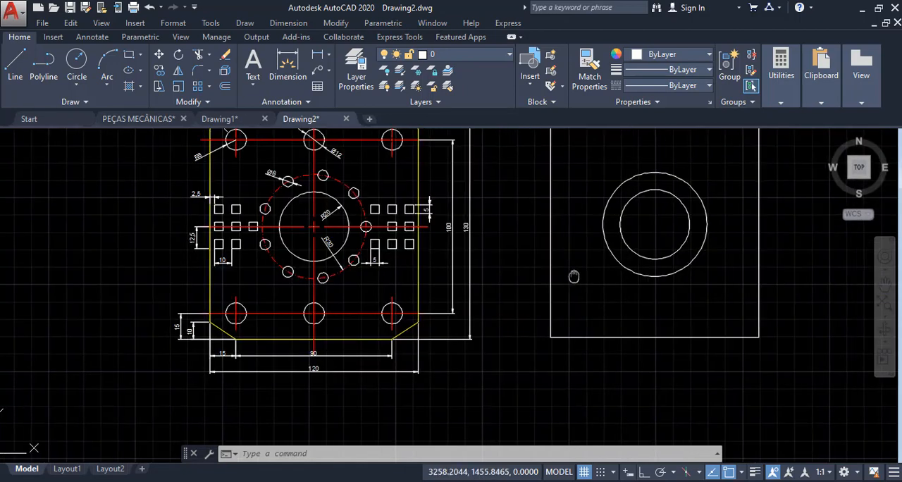
scroll(501, 334, up, 2)
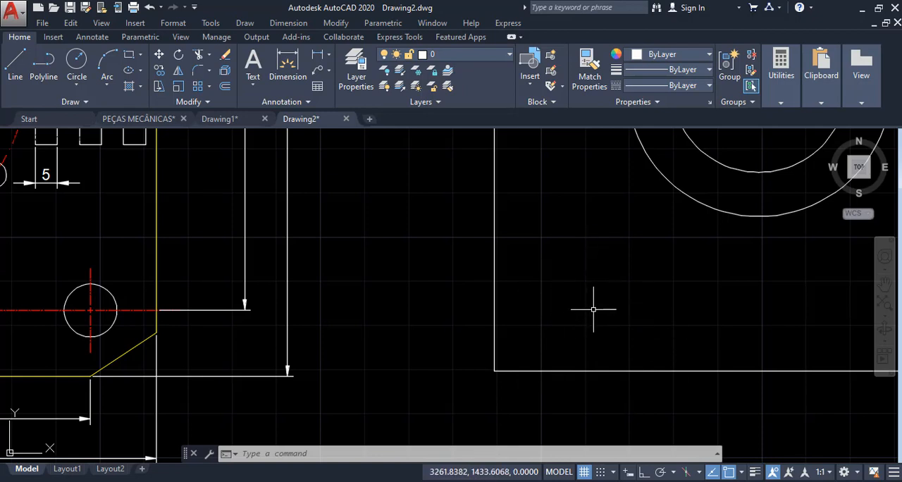
text(c)
key(Return)
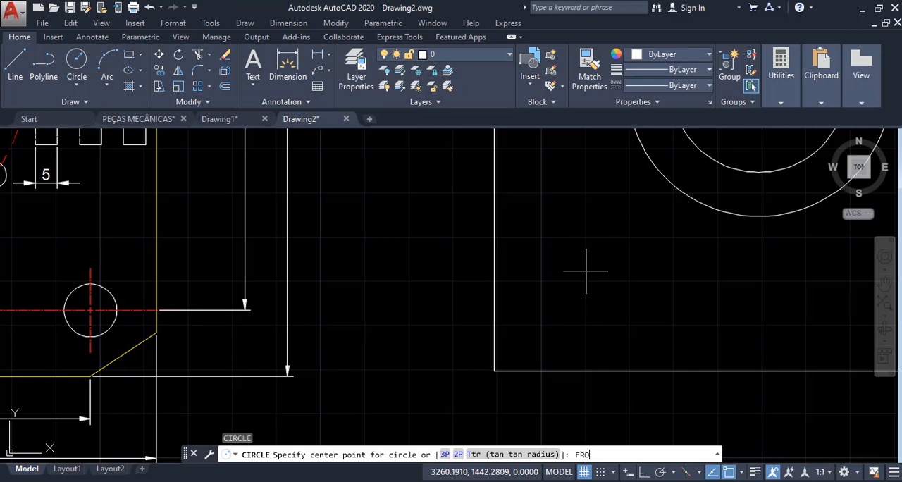
key(Return)
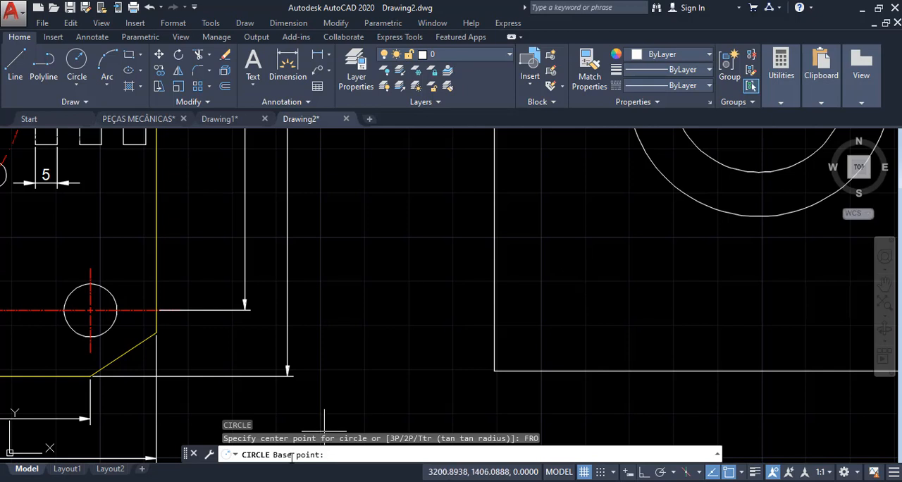
click(494, 370)
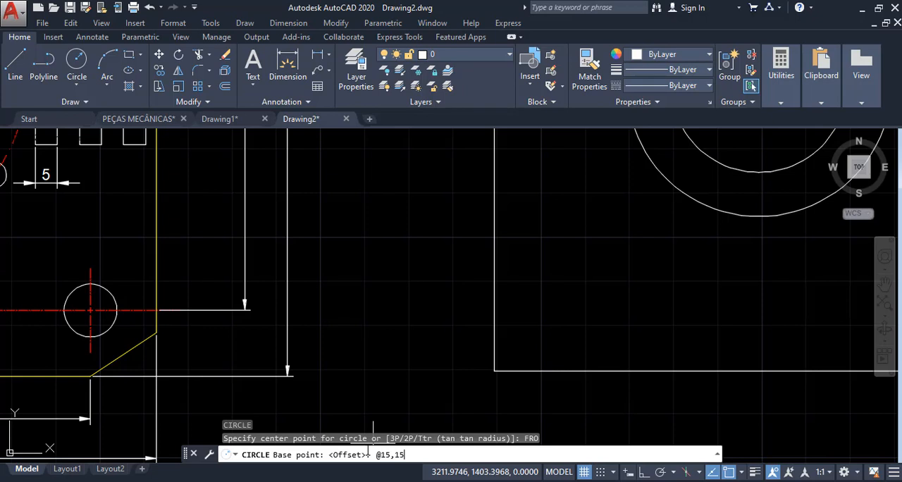
key(Return)
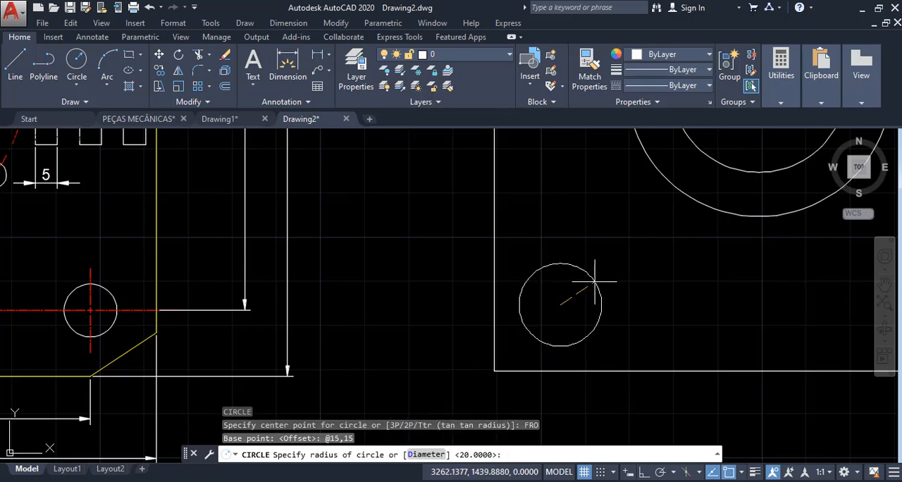
text(6)
key(Return)
scroll(594, 281, down, 4)
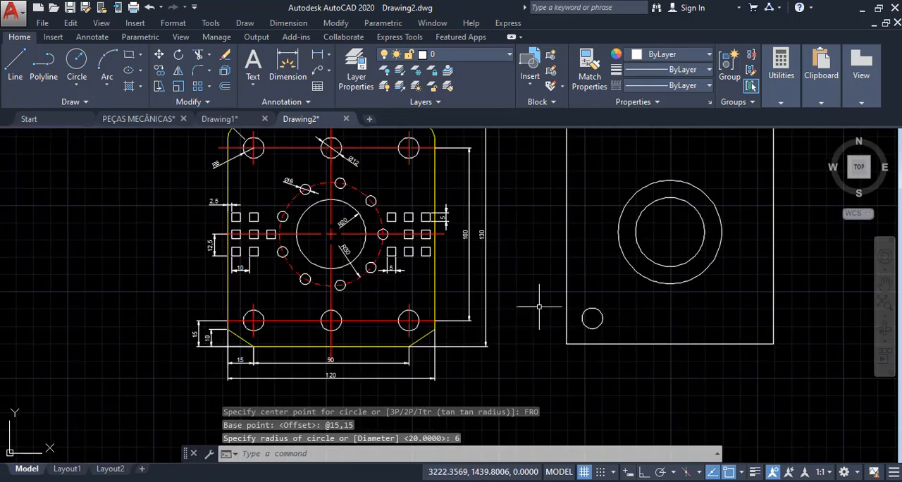
- Create an associative rectangular array of the radius 6 circle with the default 4 columns and 3 rows at 18 spacing
middle_drag(559, 277, 477, 318)
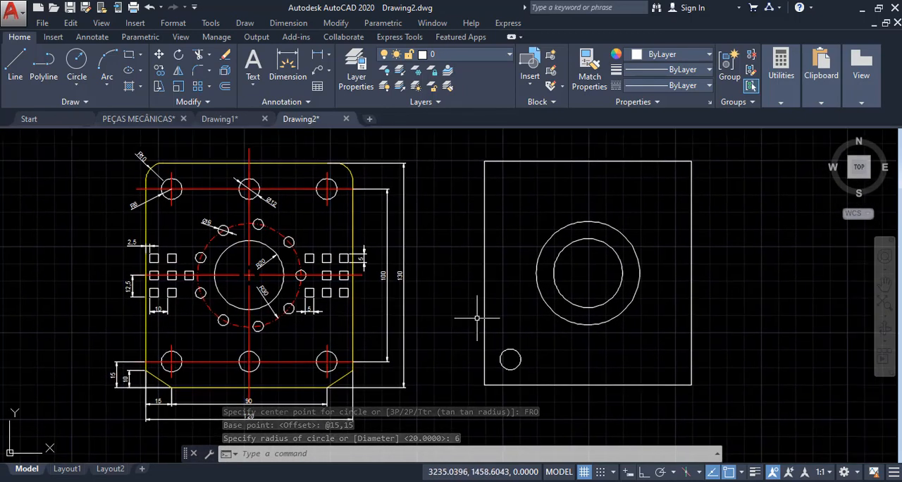
middle_drag(509, 322, 524, 322)
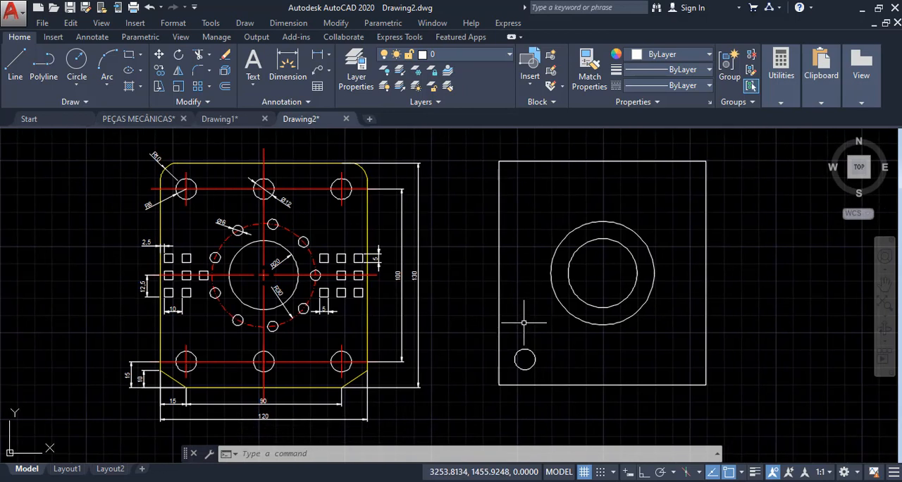
text(AR)
key(Return)
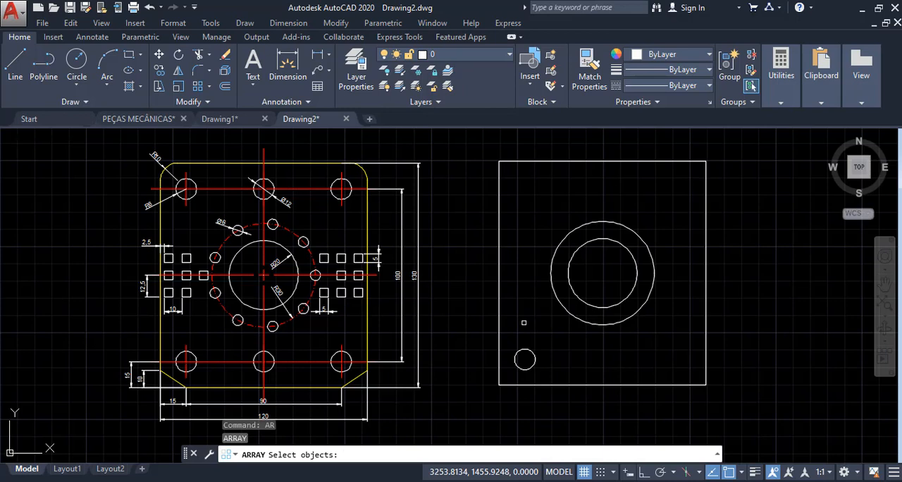
click(532, 353)
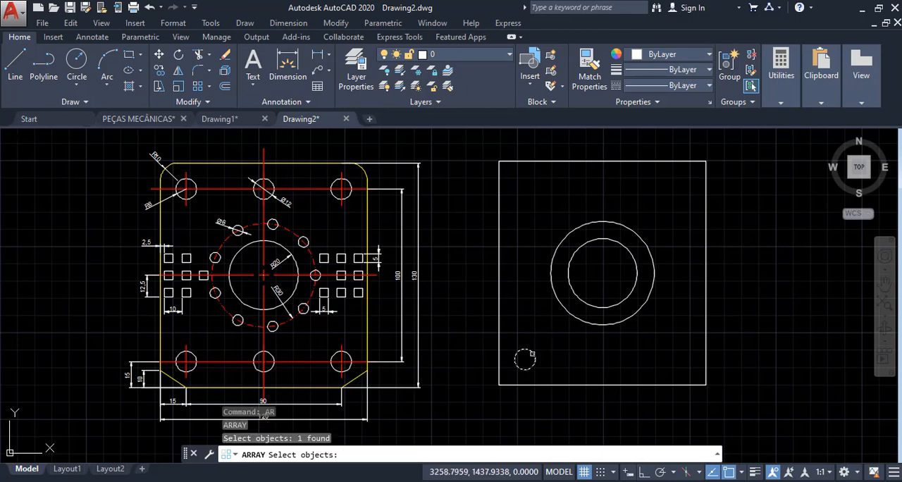
key(Return)
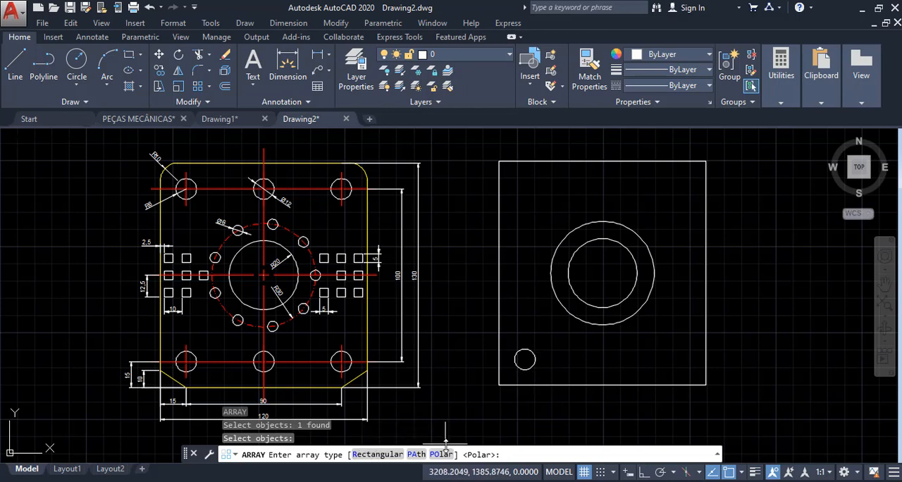
click(377, 455)
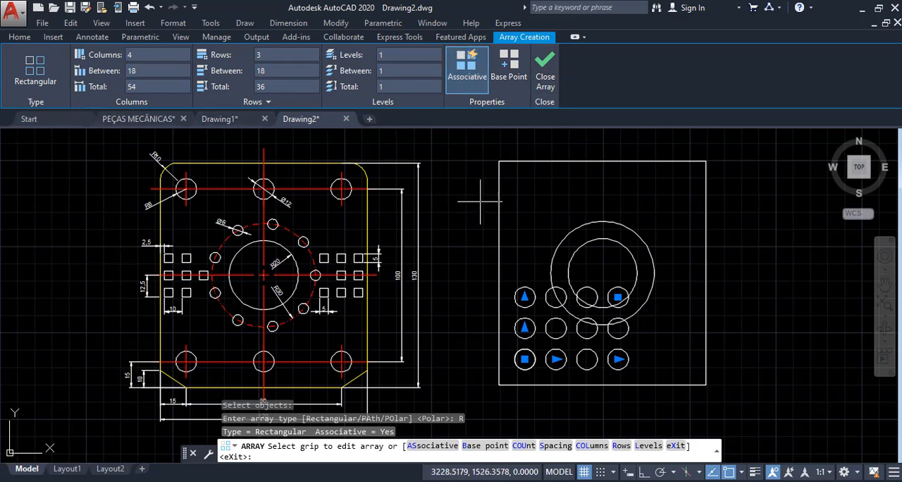
key(Escape)
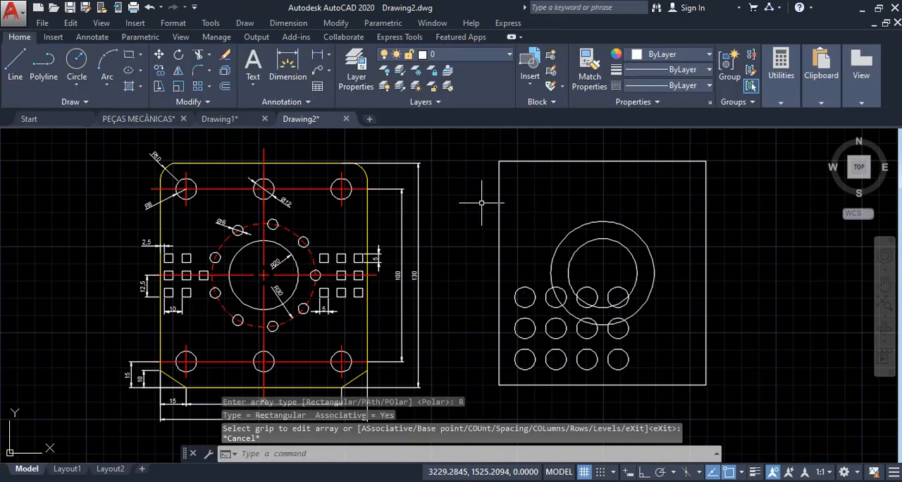
- Set the circle array's column count to 3 and check the hole spacing dimension on the reference plate
click(524, 287)
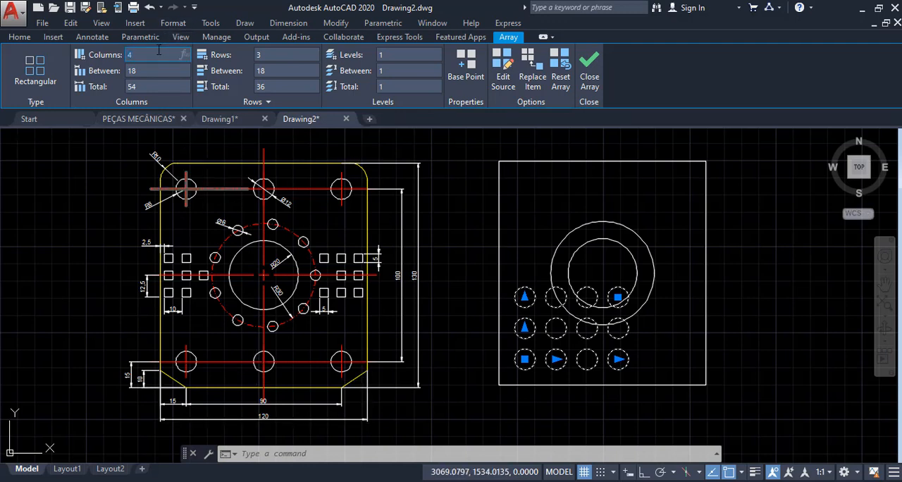
key(Return)
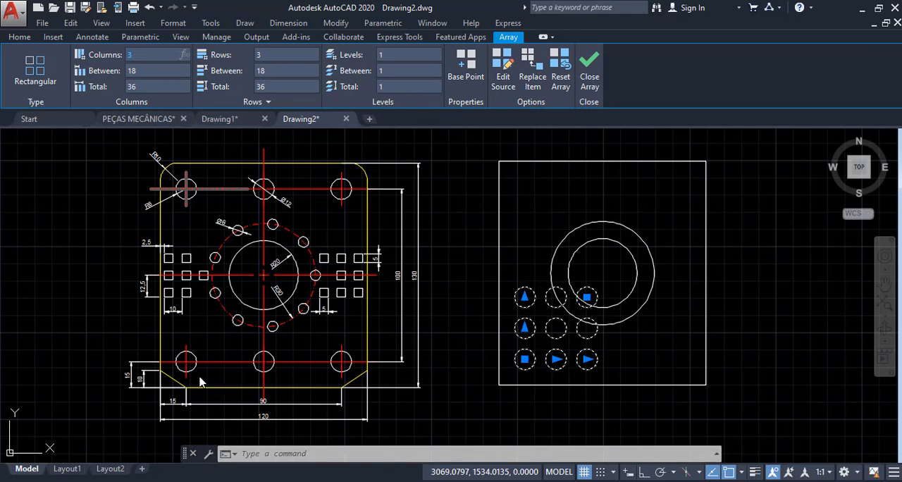
click(235, 405)
scroll(240, 409, up, 3)
key(Escape)
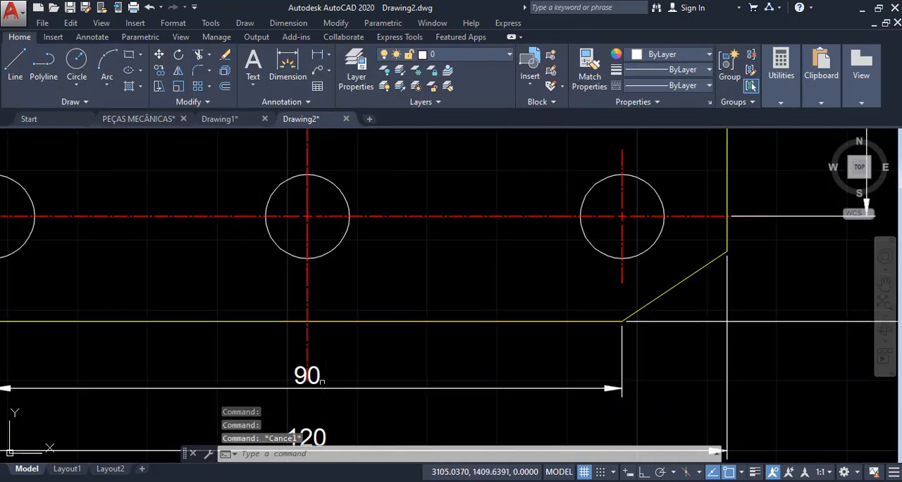
- Set the spacing between columns of the radius 6 circle array to 45
scroll(430, 365, down, 2)
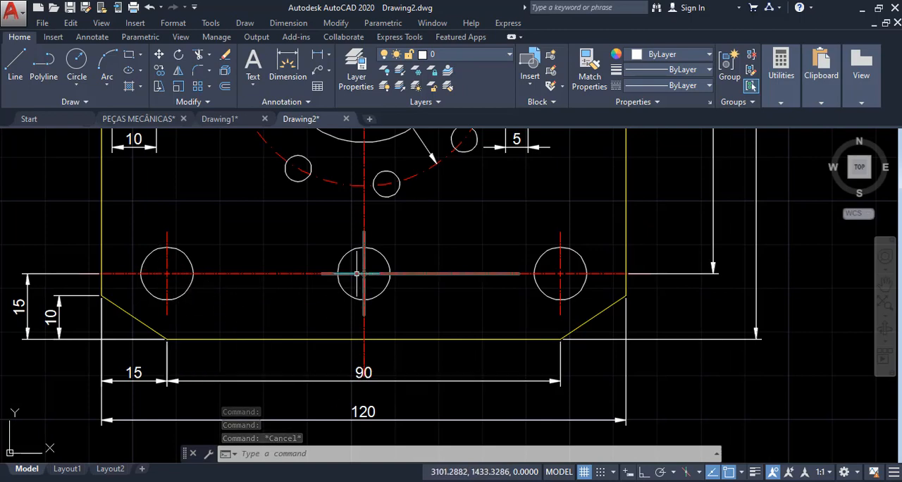
scroll(316, 372, down, 4)
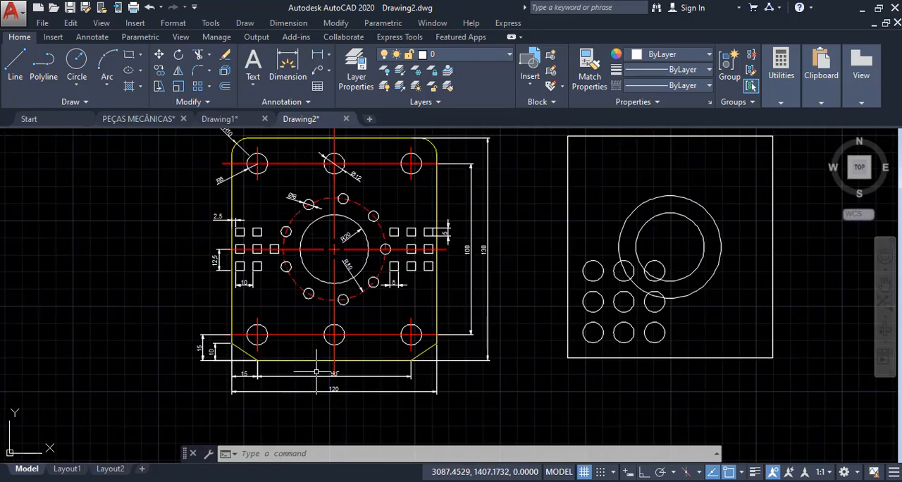
scroll(638, 262, up, 2)
middle_drag(586, 246, 549, 246)
scroll(545, 245, down, 2)
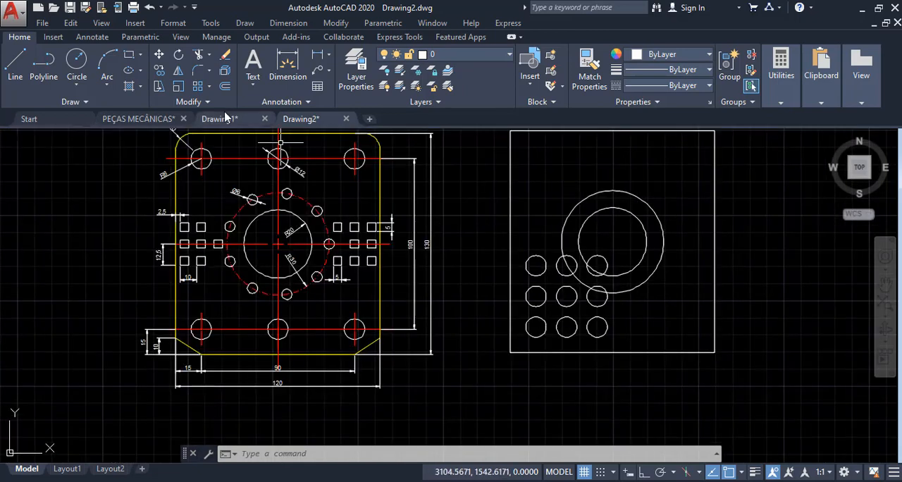
click(545, 259)
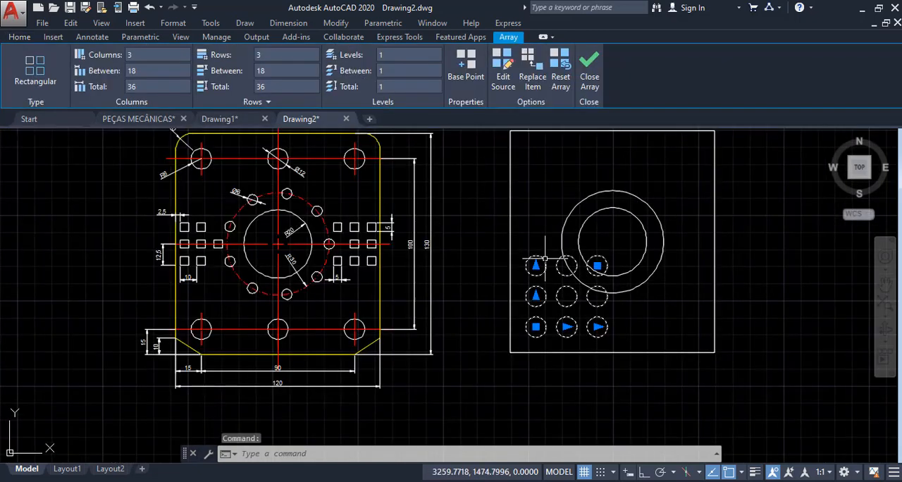
click(145, 67)
text(45)
key(Return)
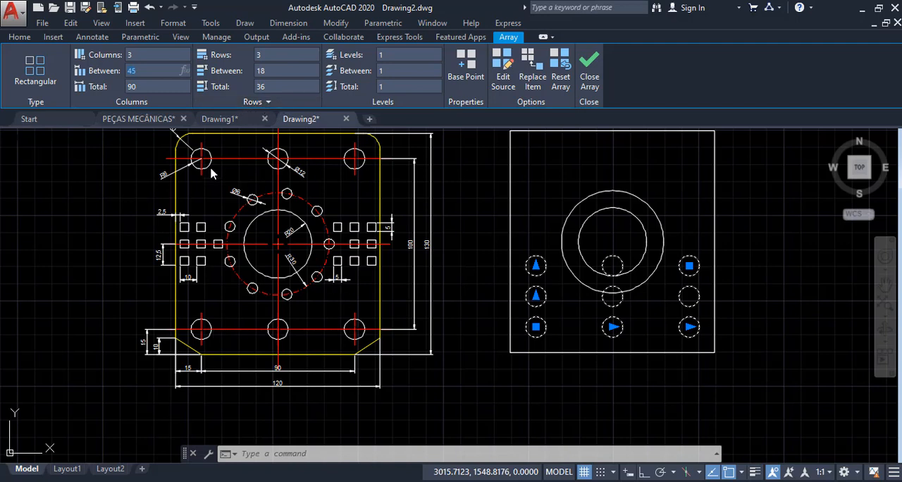
- Reduce the radius 6 circle array to 2 rows
click(272, 54)
text(2)
key(Tab)
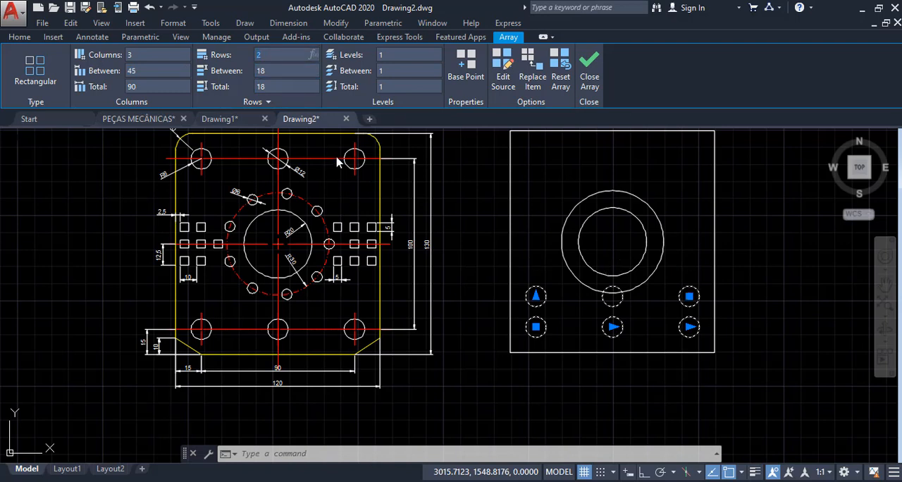
- Check the vertical hole spacing on the reference plate and set the circle array's row spacing to 100
click(413, 241)
scroll(414, 241, up, 8)
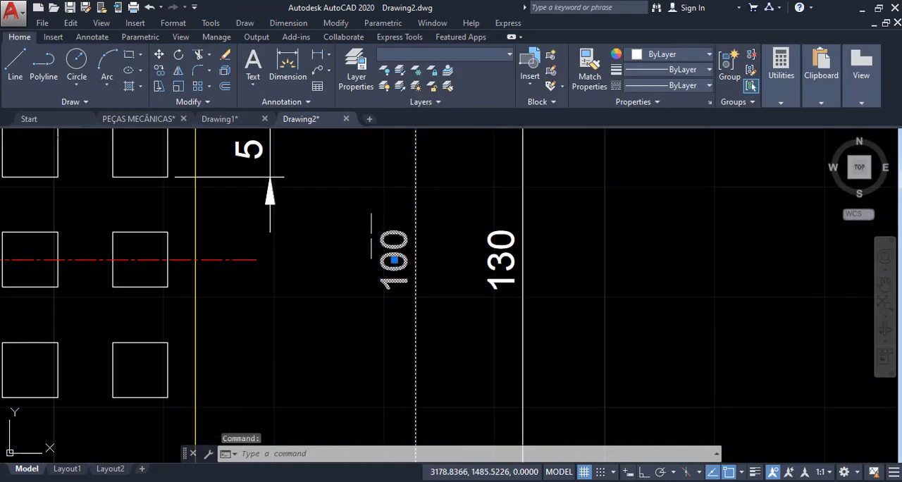
key(Escape)
scroll(403, 281, down, 6)
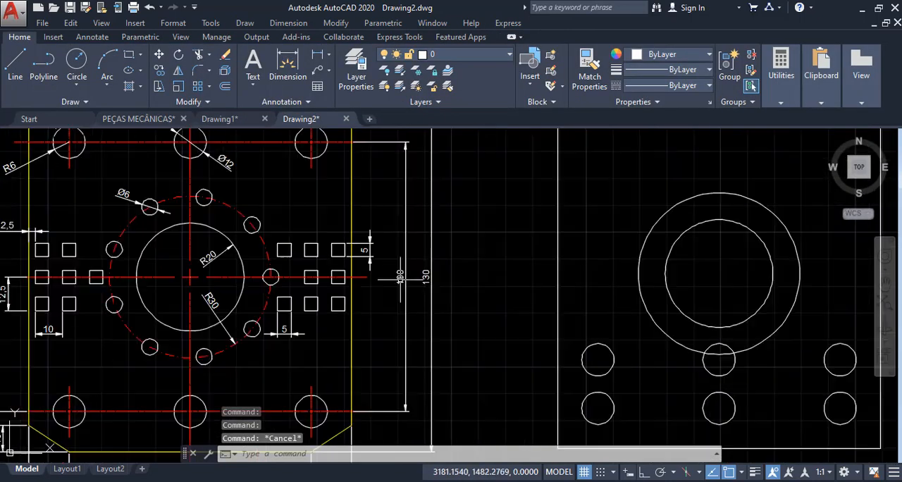
scroll(299, 232, down, 2)
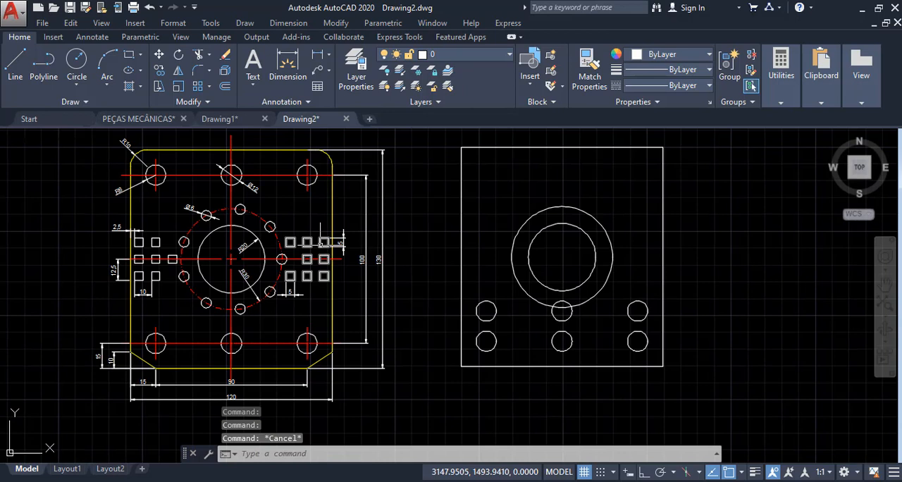
click(498, 310)
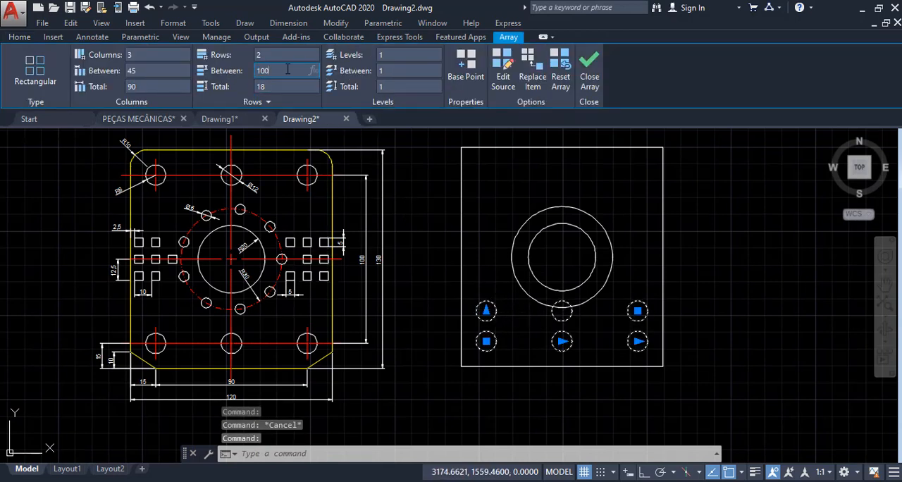
click(286, 70)
text(100)
key(Return)
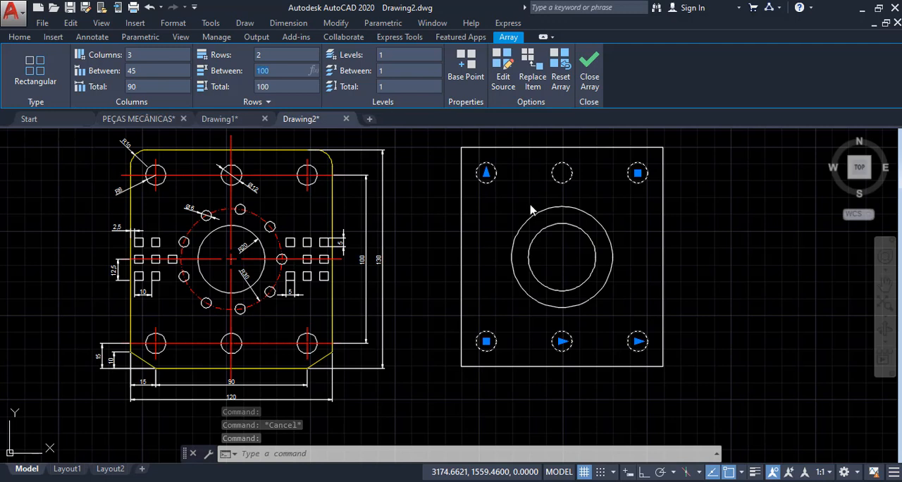
click(624, 216)
key(Escape)
key(Escape)
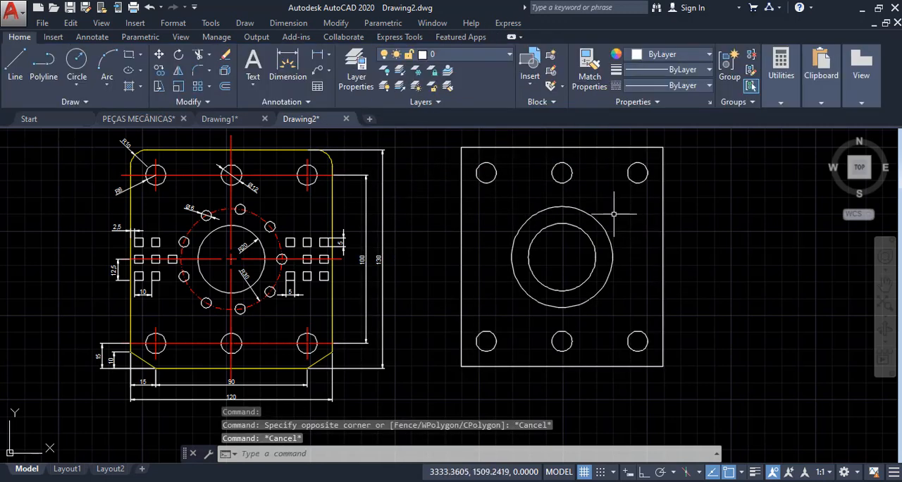
key(Escape)
key(Escape)
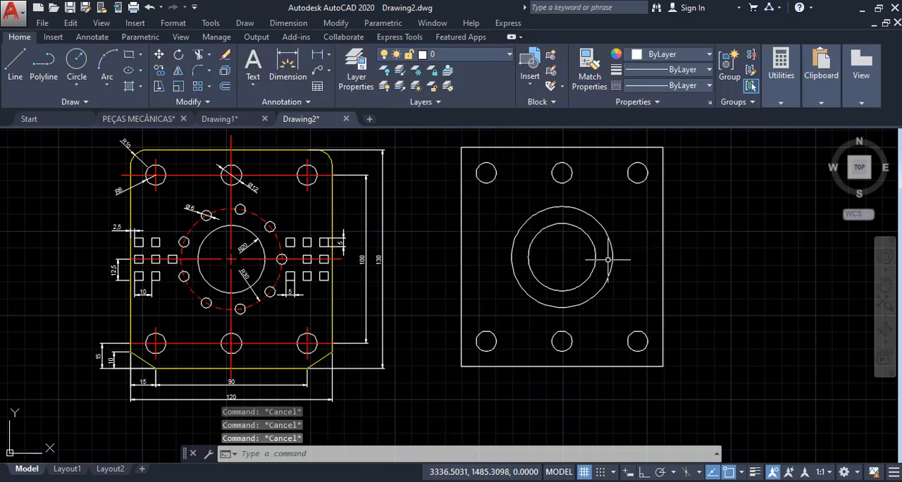
- Place the centre of a new circle on the right quadrant of the new plate's outer centre circle, matching the reference
scroll(211, 251, up, 2)
scroll(312, 262, up, 4)
mouse_move(313, 262)
middle_down()
mouse_move(446, 284)
mouse_move(472, 303)
middle_up()
scroll(470, 302, down, 2)
scroll(485, 303, up, 2)
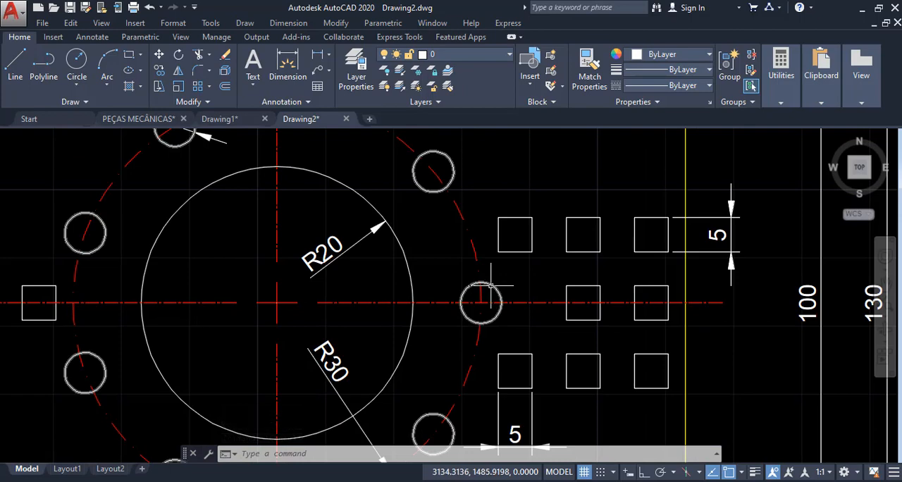
scroll(494, 296, down, 6)
middle_drag(632, 271, 377, 302)
text(c)
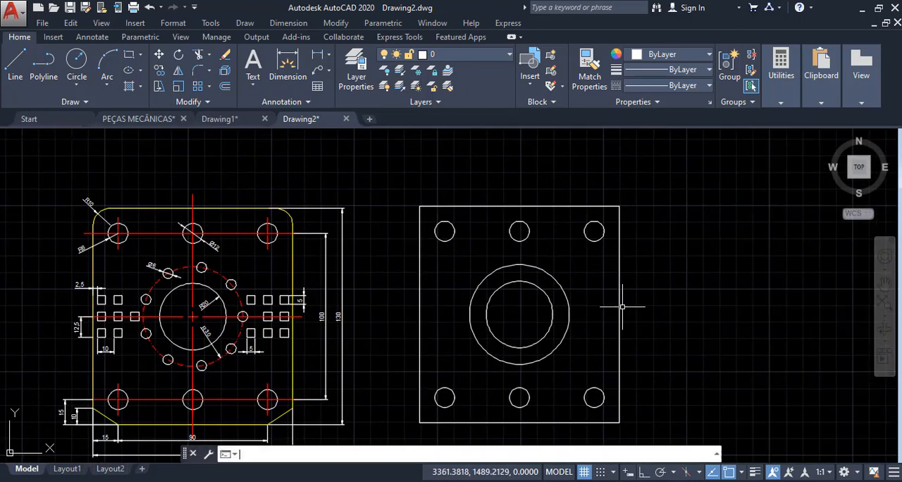
key(Return)
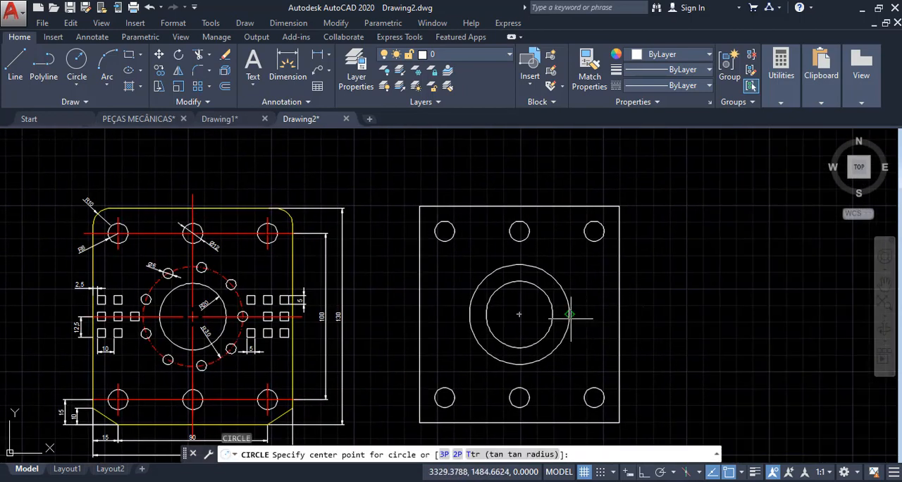
click(569, 314)
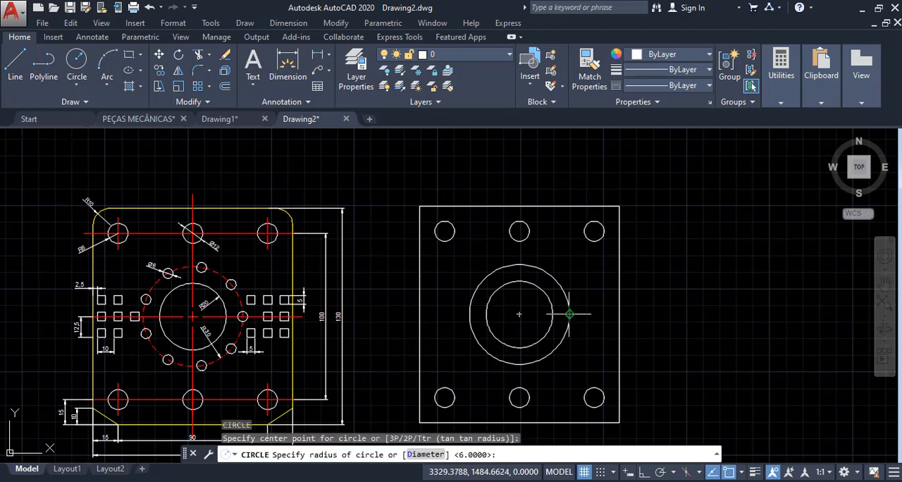
- Check the diameter of the small holes on the reference plate and give the new circle a radius of 3
scroll(144, 264, up, 10)
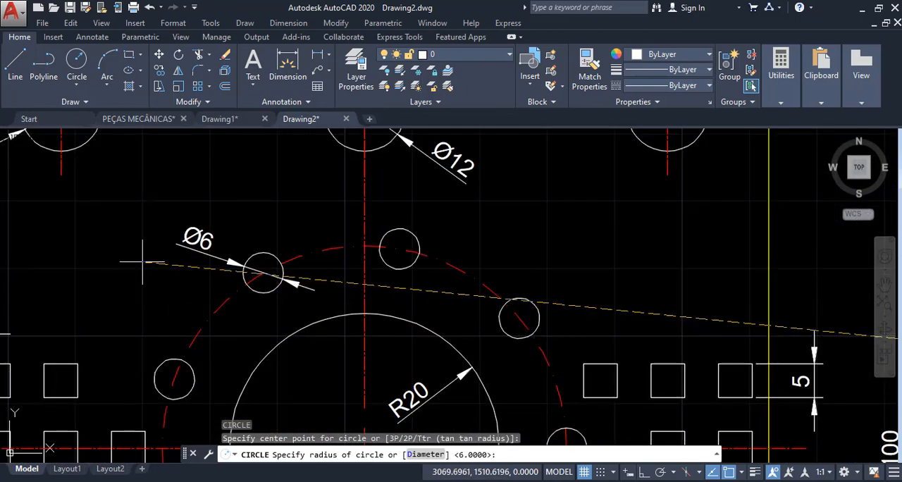
scroll(242, 258, down, 5)
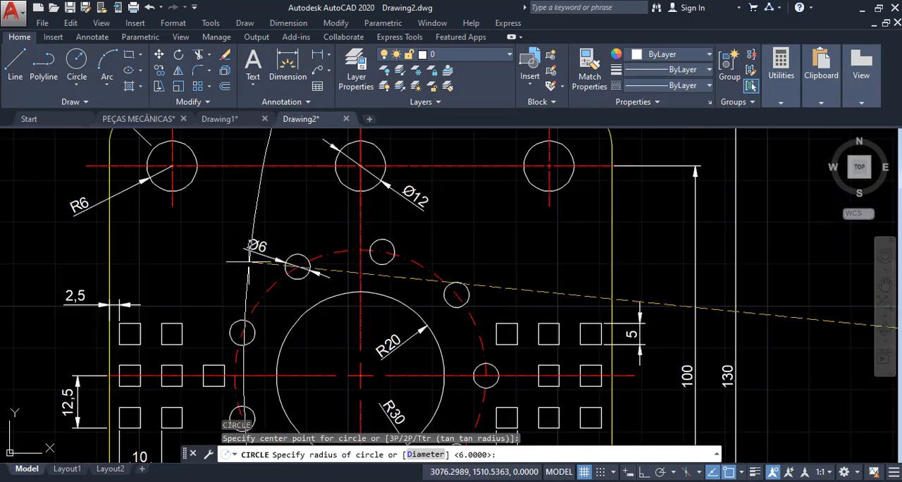
scroll(253, 258, up, 6)
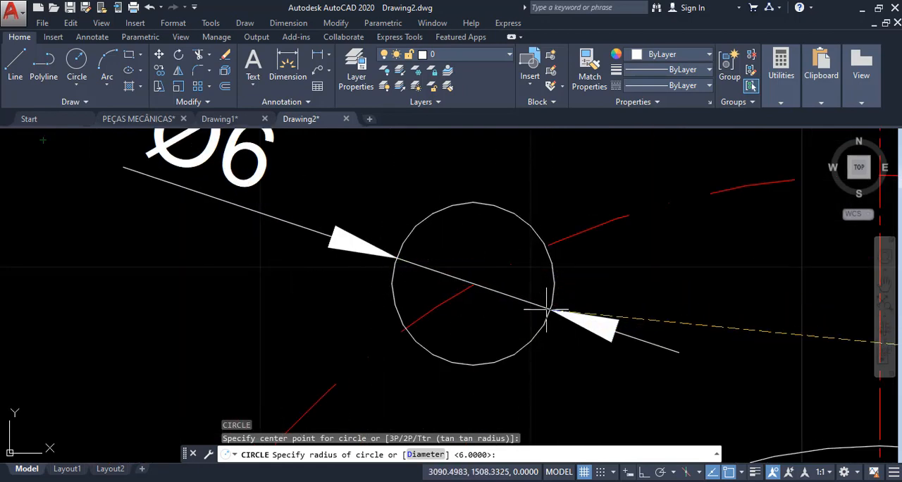
scroll(564, 322, down, 4)
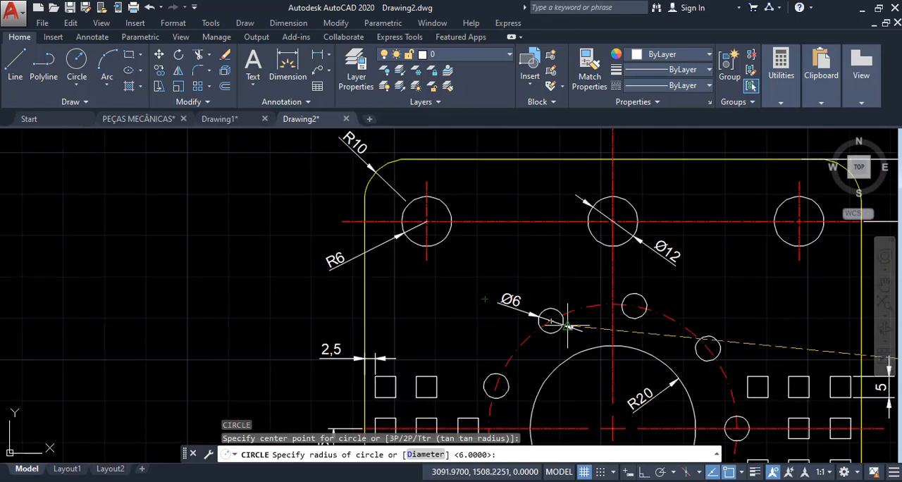
scroll(430, 223, up, 3)
scroll(429, 223, up, 2)
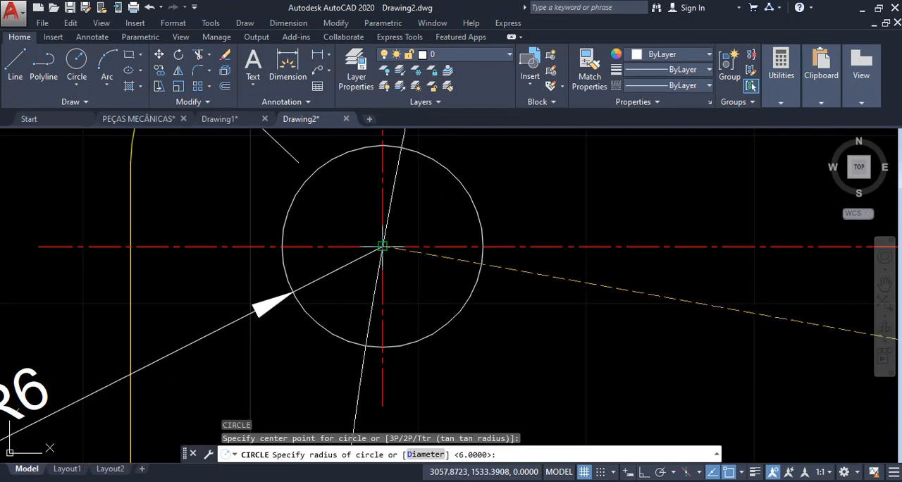
scroll(308, 282, down, 3)
scroll(459, 380, up, 4)
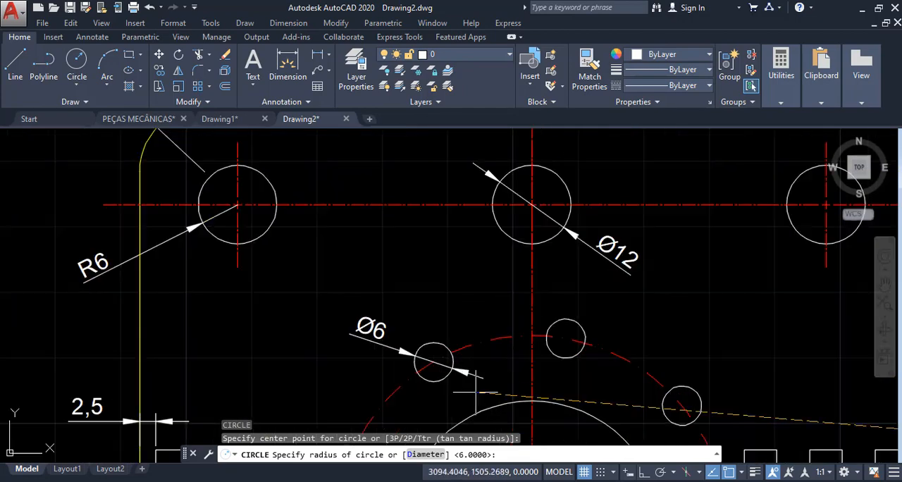
scroll(428, 363, down, 1)
scroll(276, 289, down, 8)
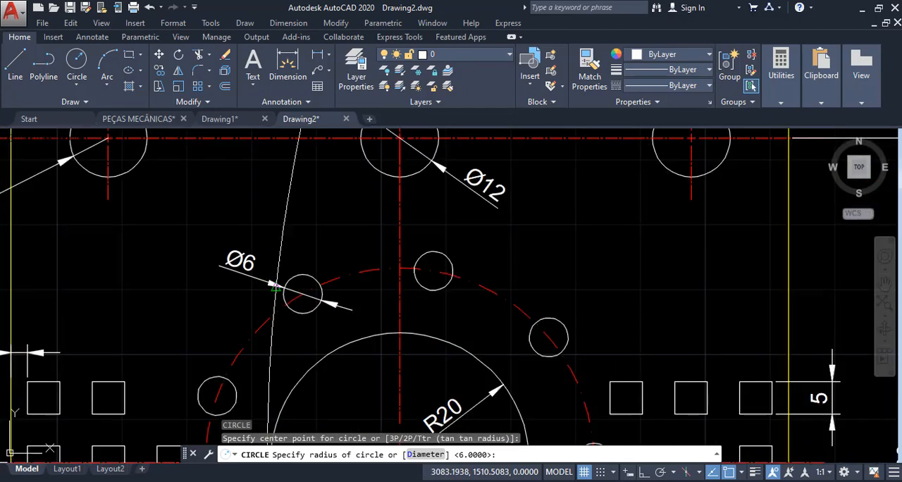
scroll(486, 285, down, 5)
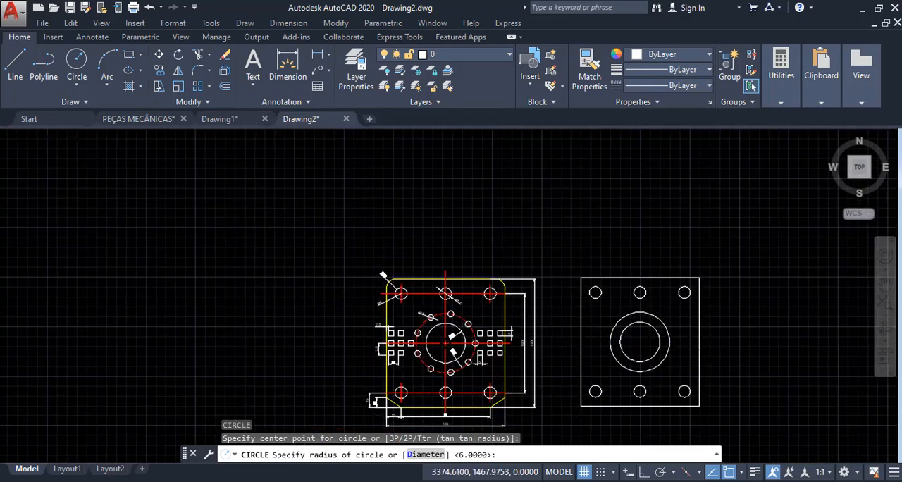
scroll(698, 281, up, 3)
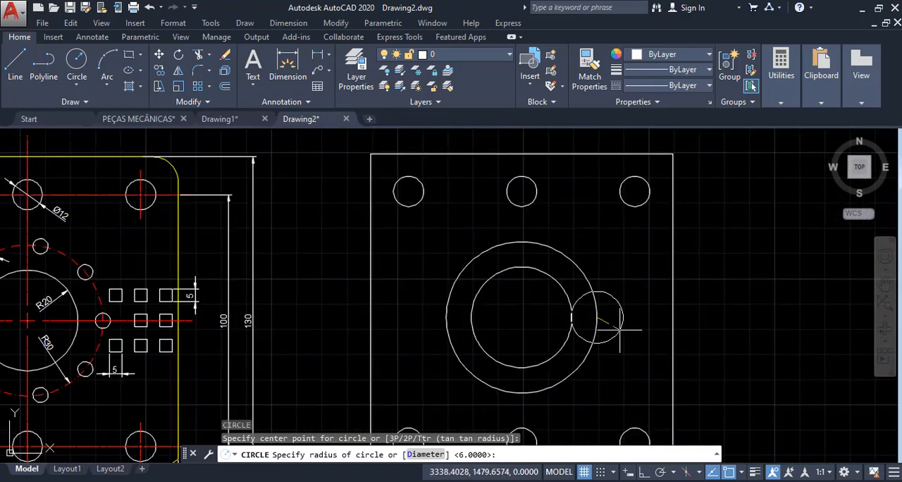
key(Return)
scroll(611, 310, up, 4)
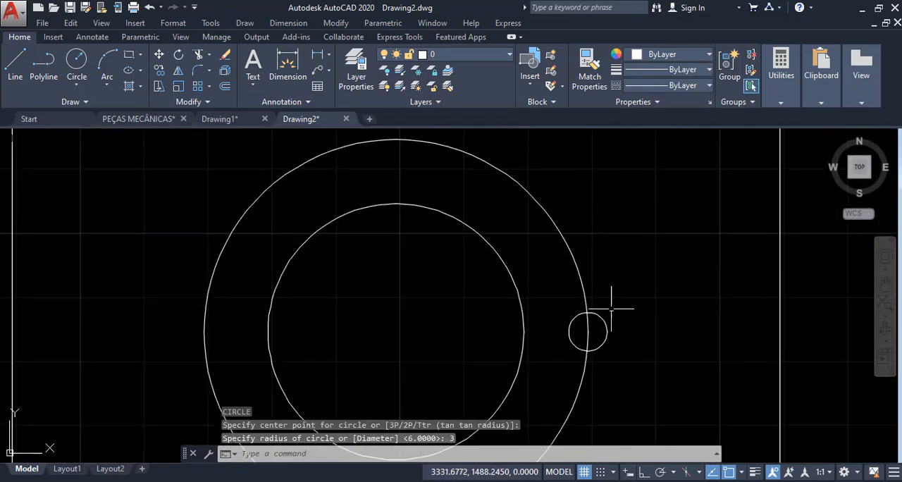
- Create an associative polar array of the radius 3 circle around the centre of the concentric circles, with the default 6 items
scroll(625, 326, down, 4)
middle_drag(631, 304, 573, 233)
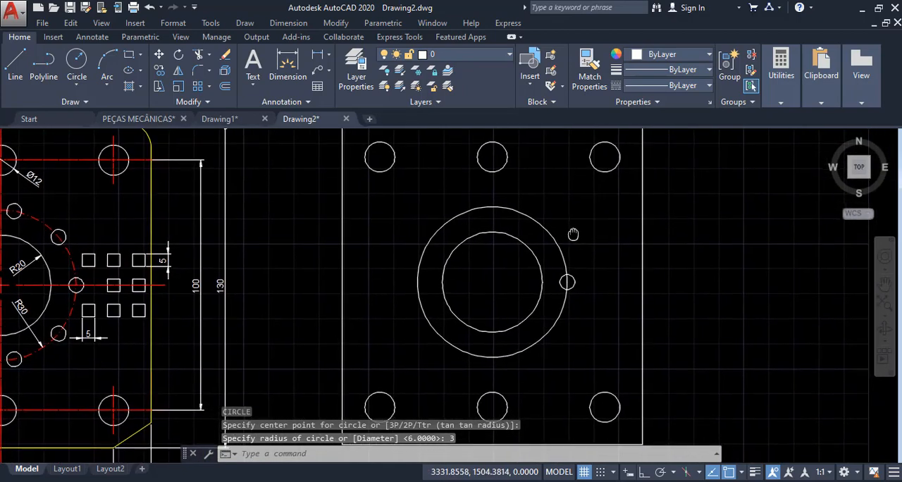
text(A)
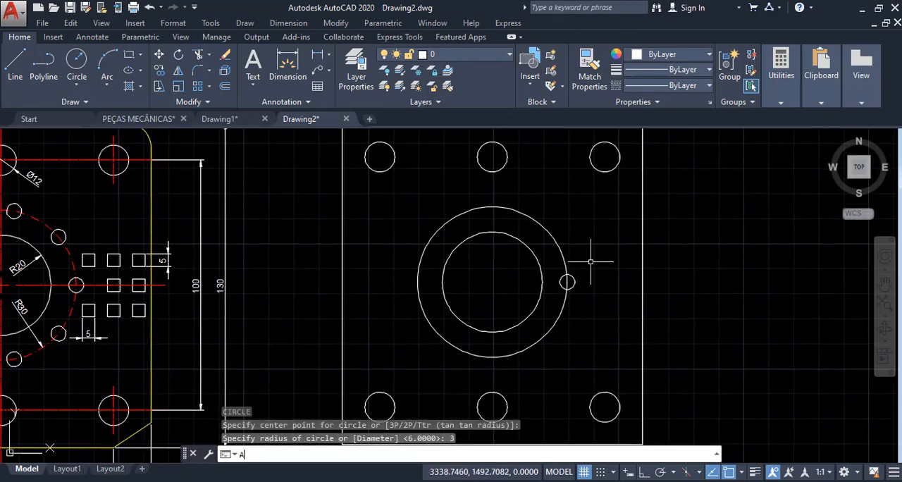
text(R)
key(Return)
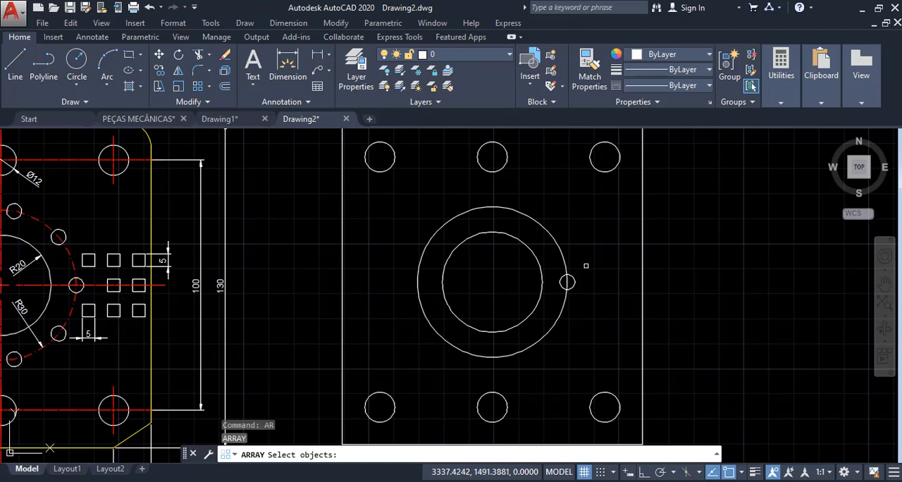
click(575, 281)
key(Return)
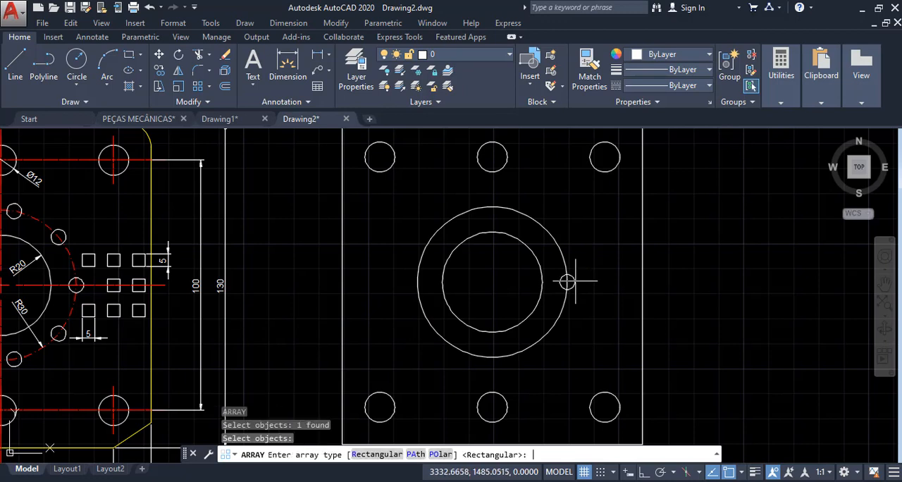
click(438, 454)
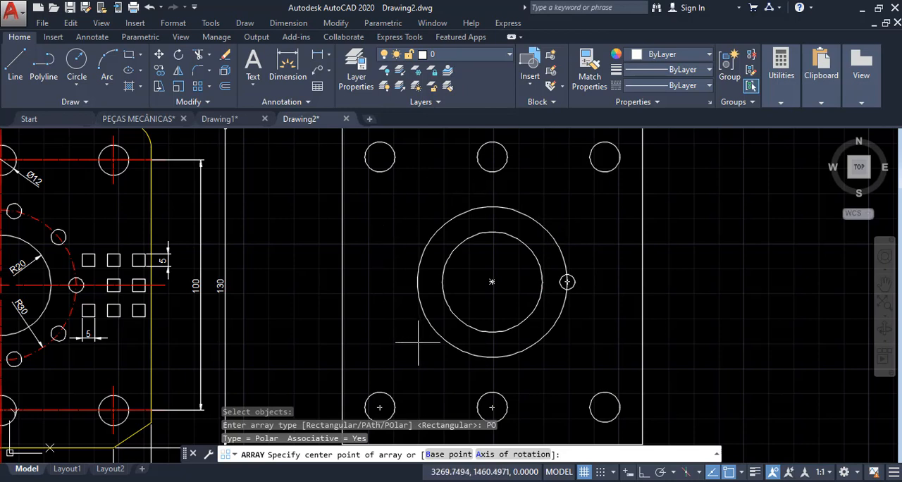
click(492, 282)
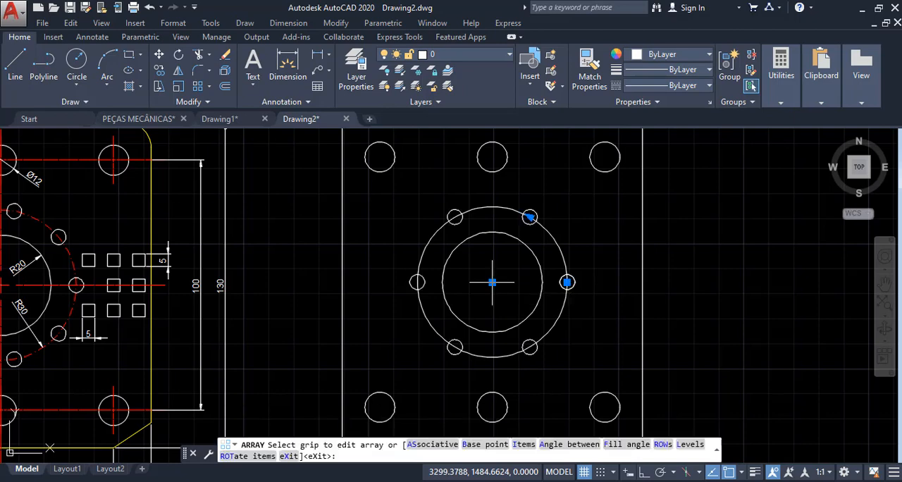
- Count the small holes on the reference plate's bolt circle and set the polar array's item count to 9
scroll(564, 282, down, 2)
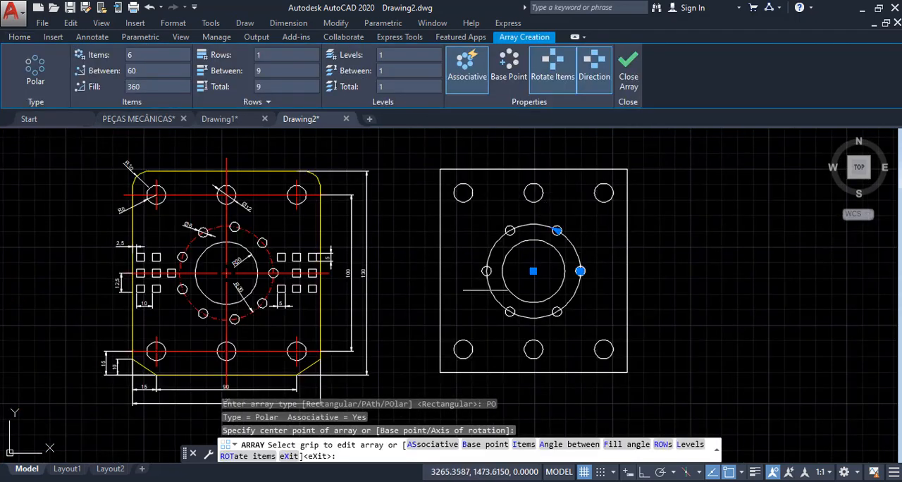
scroll(159, 283, up, 2)
middle_drag(236, 191, 282, 201)
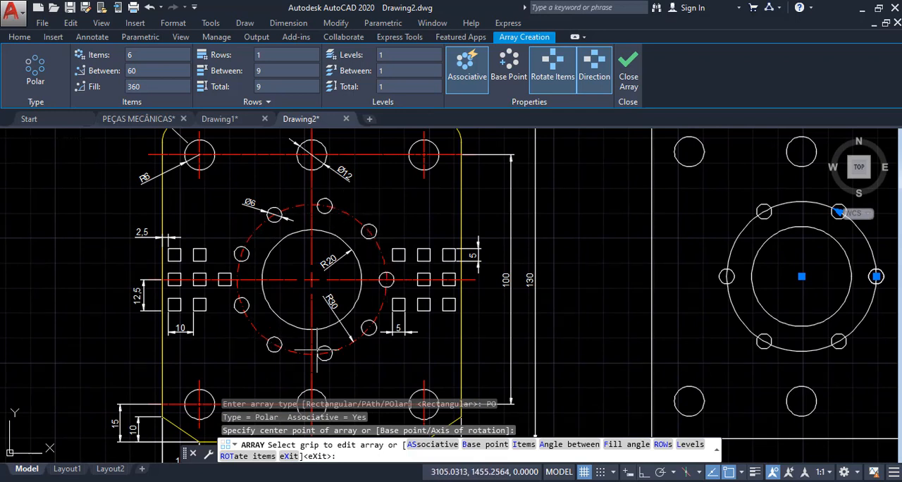
scroll(352, 317, down, 2)
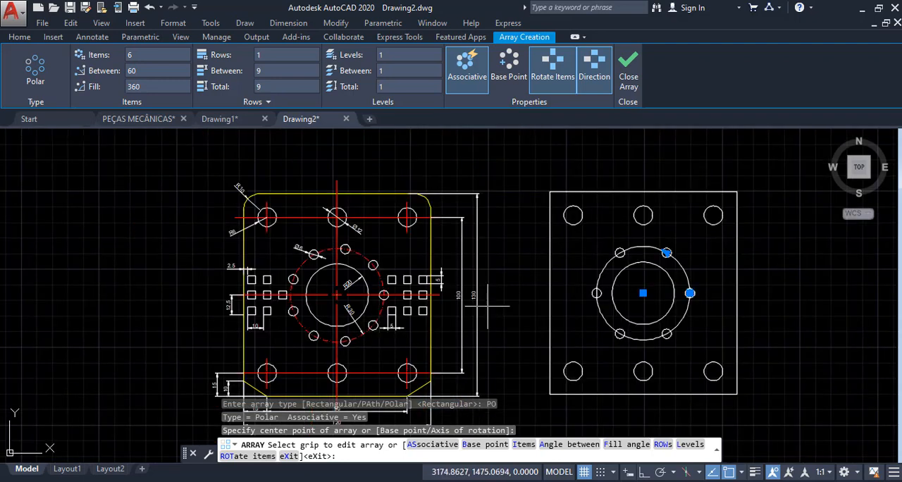
scroll(691, 275, up, 2)
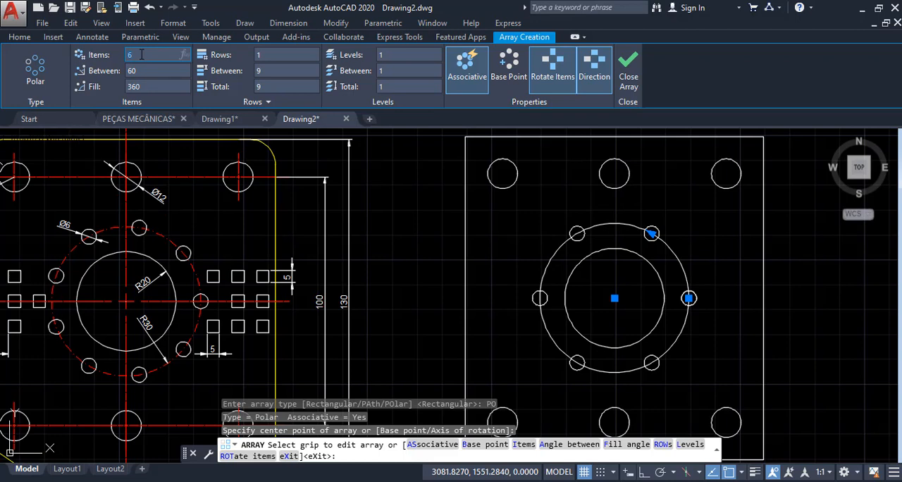
key(Return)
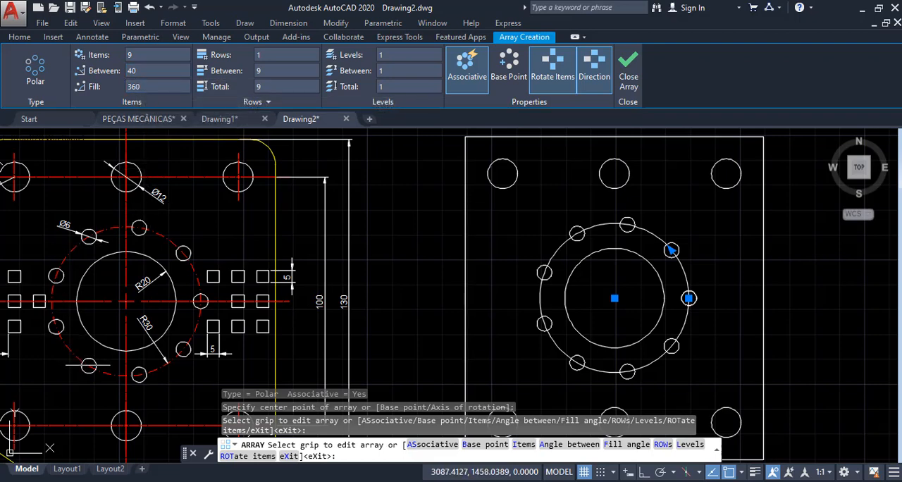
- Compare the hole positions around the reference plate's dashed bolt circle with the polar array on the new plate
scroll(186, 321, up, 4)
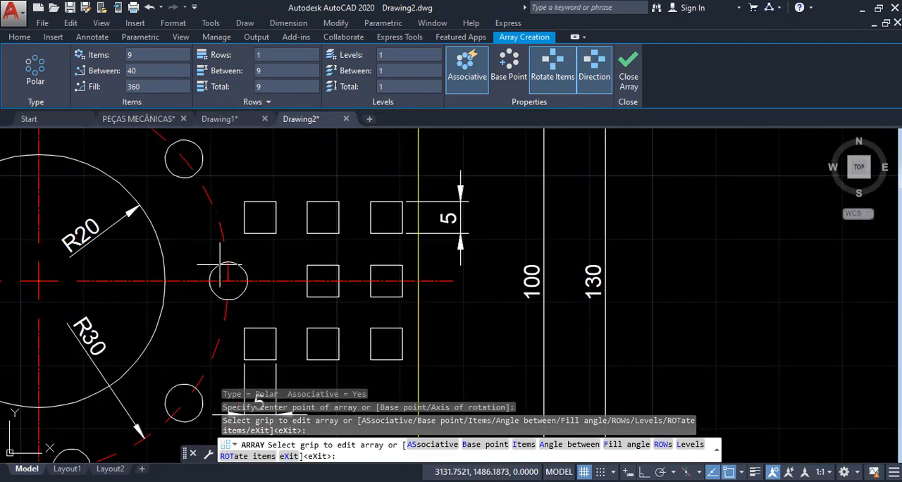
middle_drag(218, 282, 323, 283)
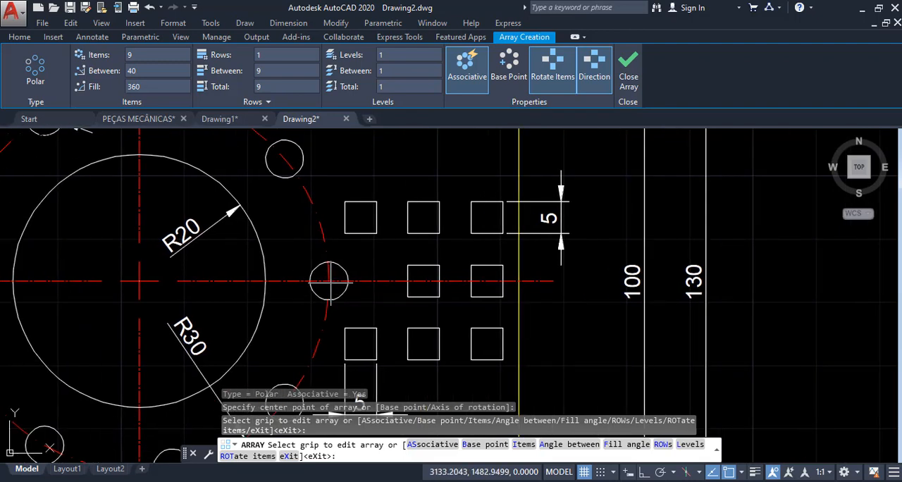
scroll(327, 279, down, 2)
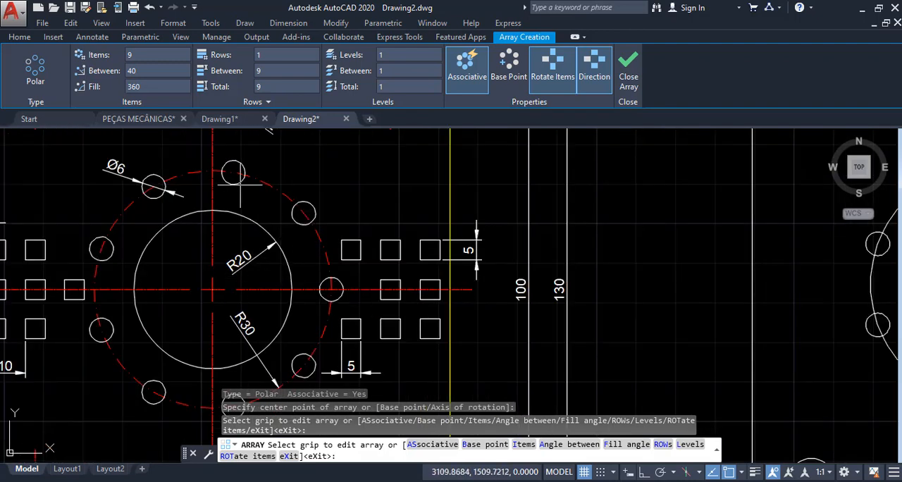
scroll(355, 205, down, 2)
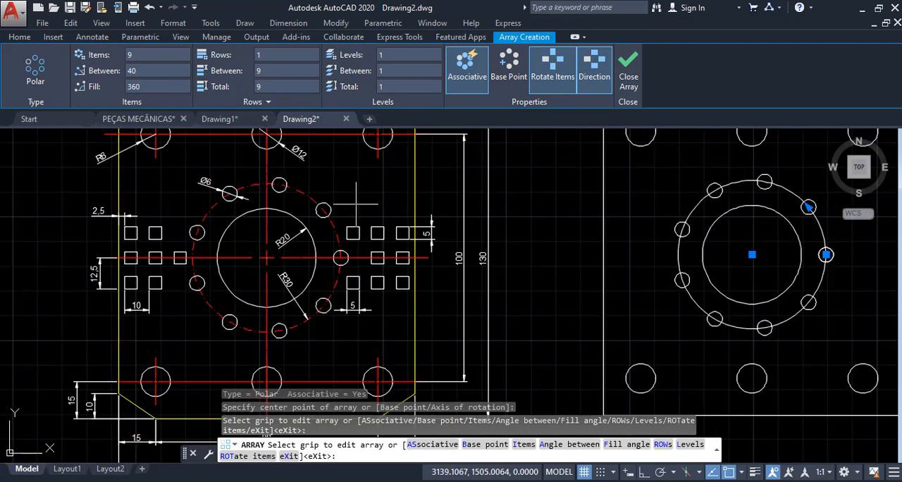
scroll(355, 205, down, 2)
scroll(353, 209, up, 4)
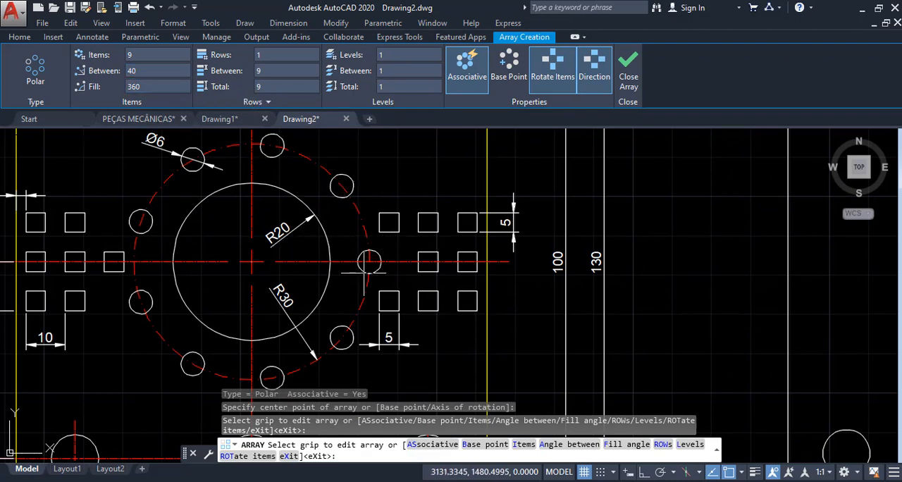
scroll(260, 273, down, 3)
scroll(595, 264, up, 6)
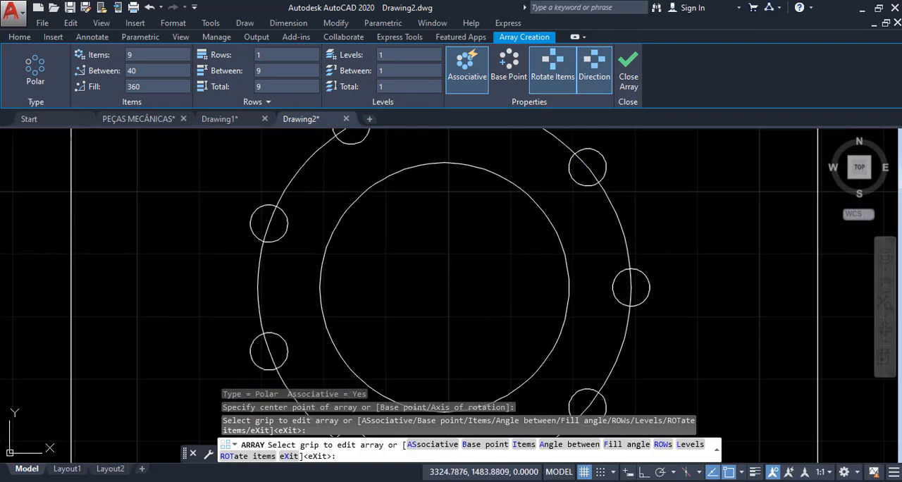
- Finish the polar array of nine small holes around the new plate's centre and leave the command
key(Escape)
scroll(523, 281, down, 2)
scroll(507, 237, down, 2)
scroll(506, 236, down, 2)
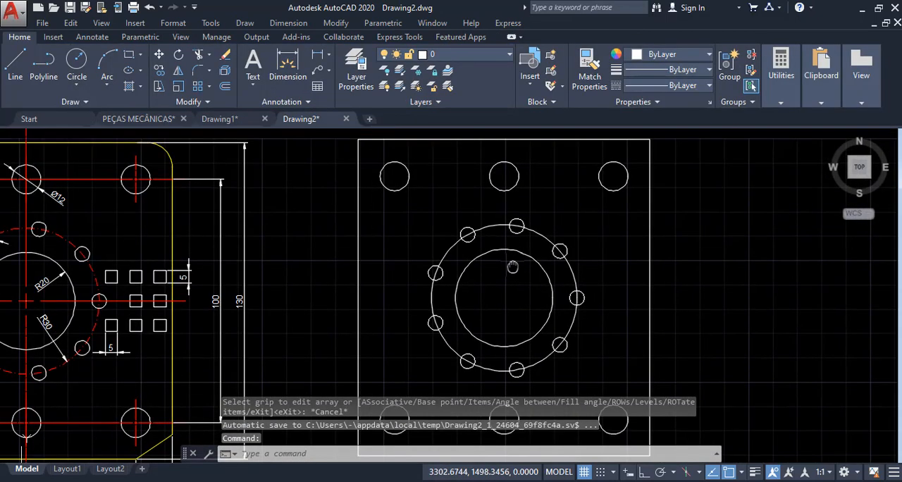
key(Escape)
key(Escape)
- Examine the edge offset, vertical offset and column spacing dimensions of the small squares beside the reference plate's left edge
scroll(114, 267, up, 3)
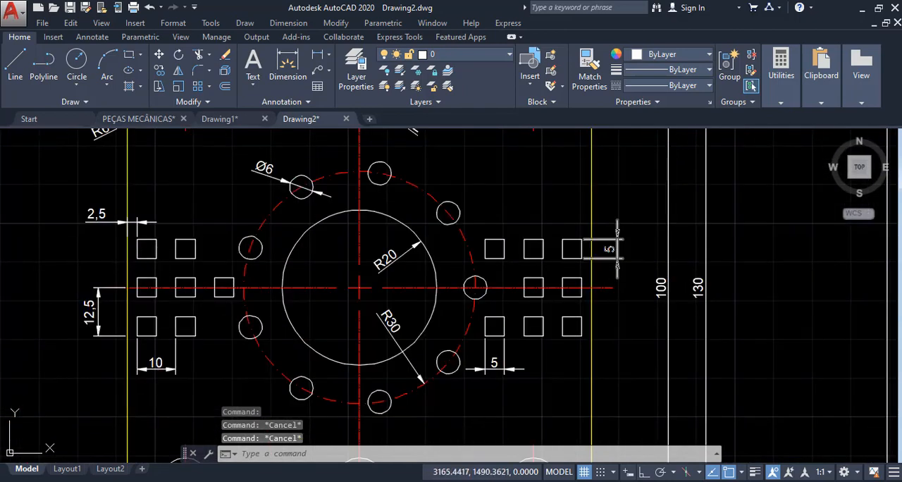
scroll(154, 262, up, 3)
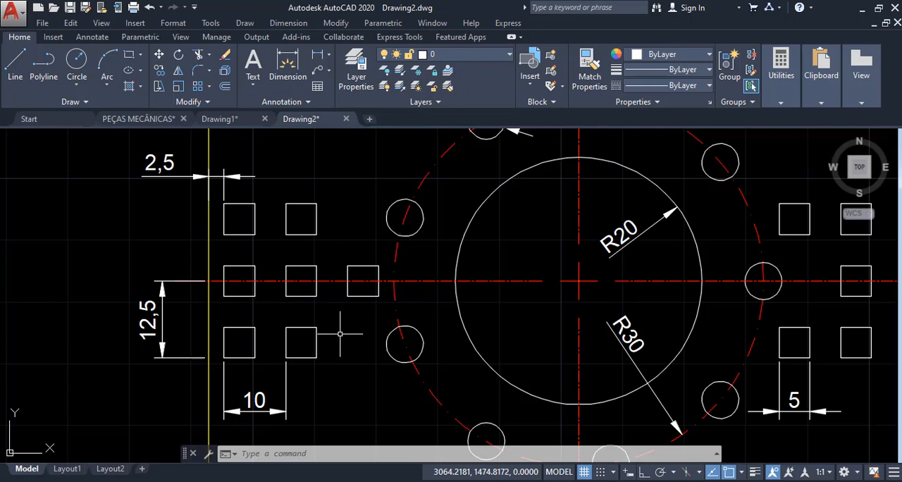
scroll(260, 248, down, 4)
key(Escape)
key(Escape)
key(Escape)
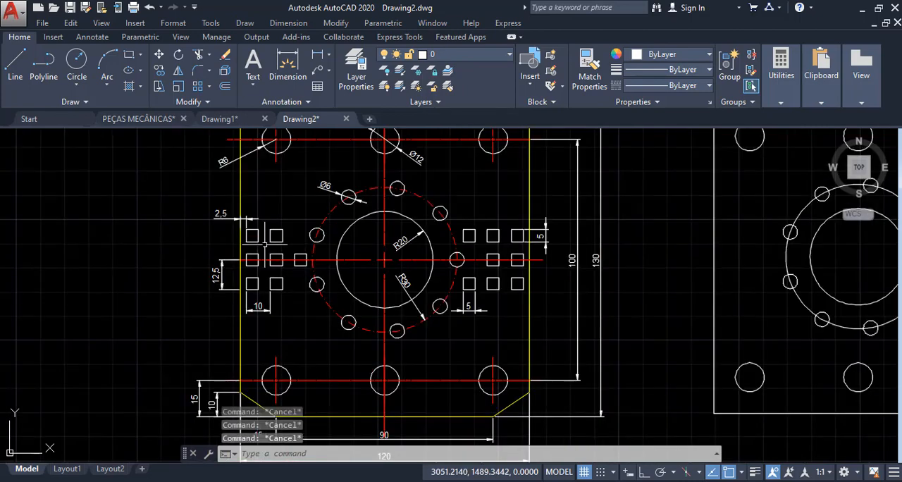
scroll(261, 260, up, 2)
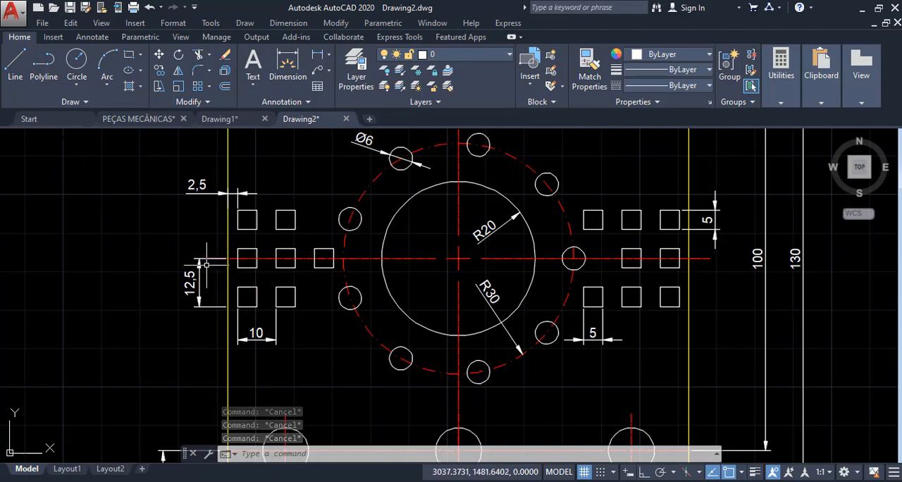
scroll(207, 262, up, 1)
scroll(253, 287, up, 2)
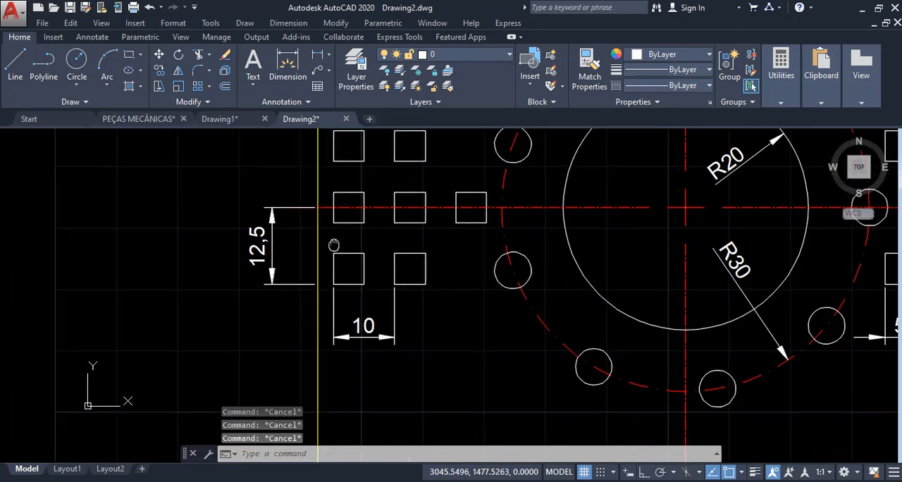
scroll(349, 219, up, 3)
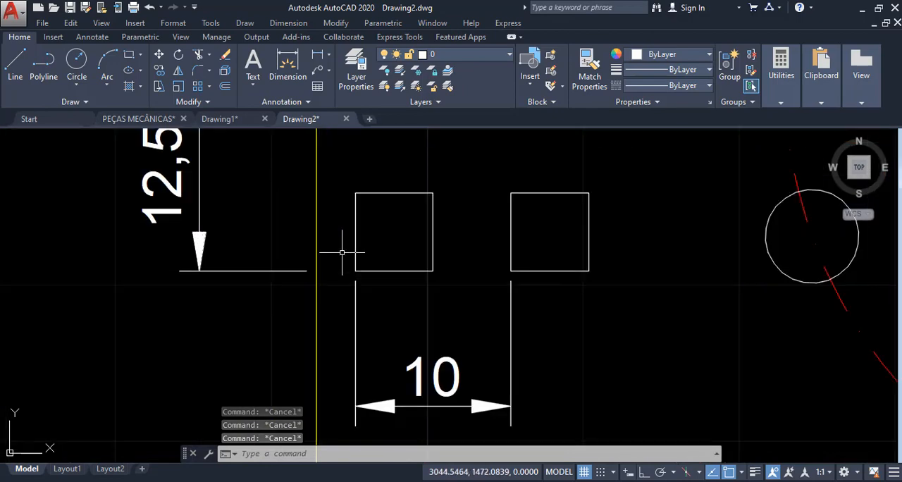
scroll(373, 253, down, 2)
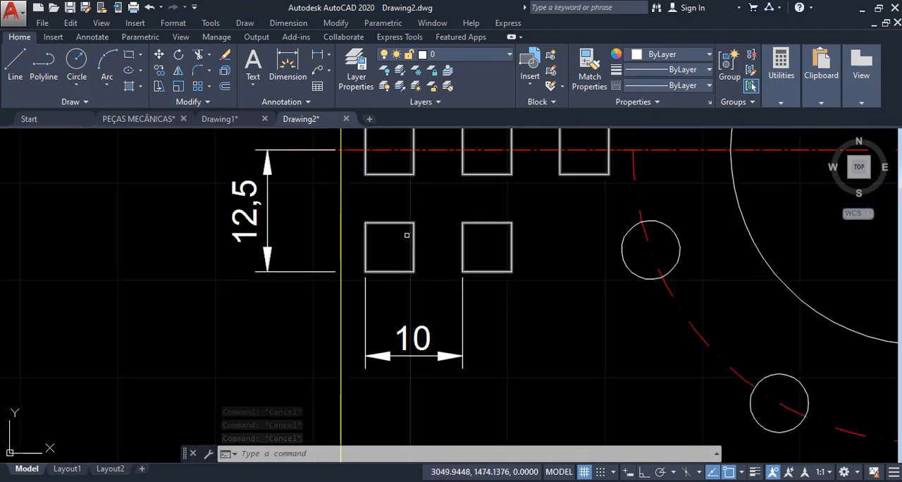
scroll(383, 230, down, 2)
middle_drag(383, 232, 338, 317)
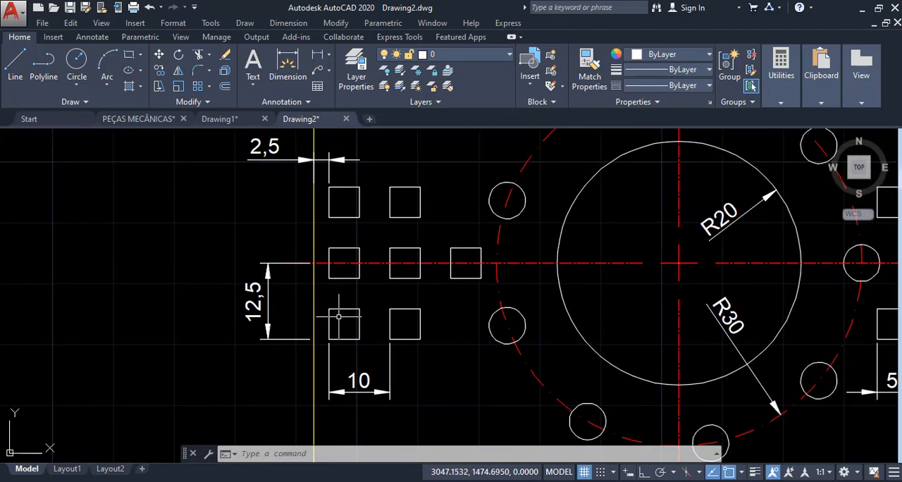
- Examine the width and height dimensions of the reference plate's right-hand squares and the lower-left square's vertical offset
scroll(338, 317, down, 2)
middle_drag(546, 321, 415, 321)
scroll(551, 350, up, 3)
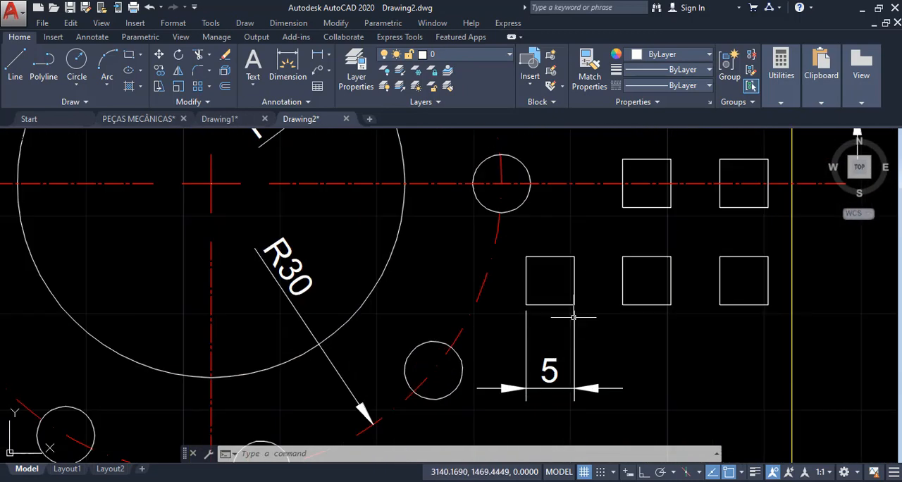
scroll(580, 316, down, 3)
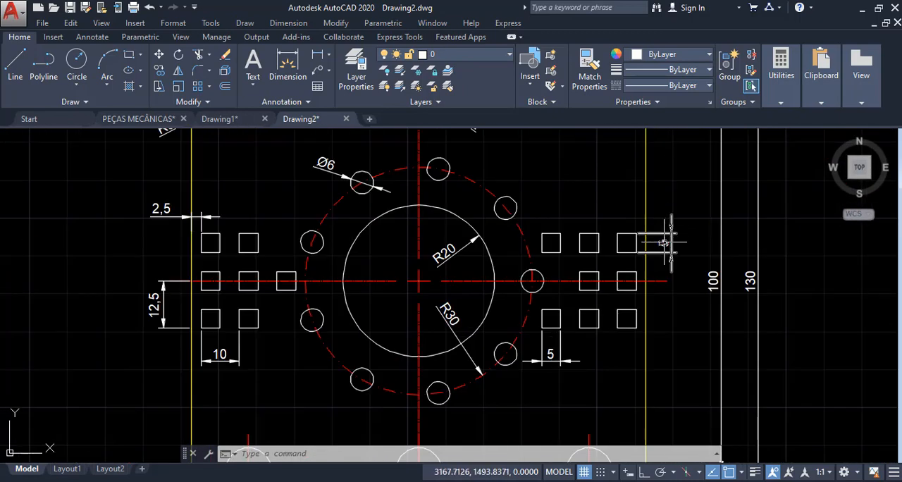
scroll(212, 311, up, 4)
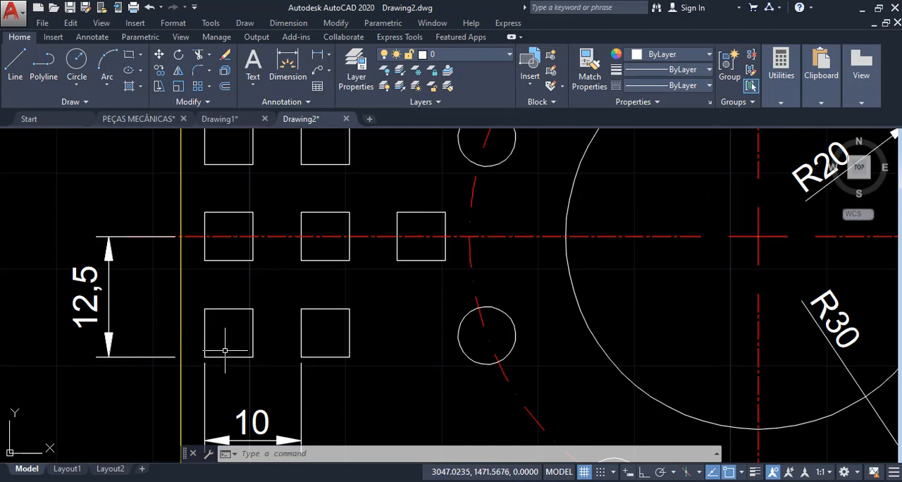
middle_drag(254, 326, 345, 302)
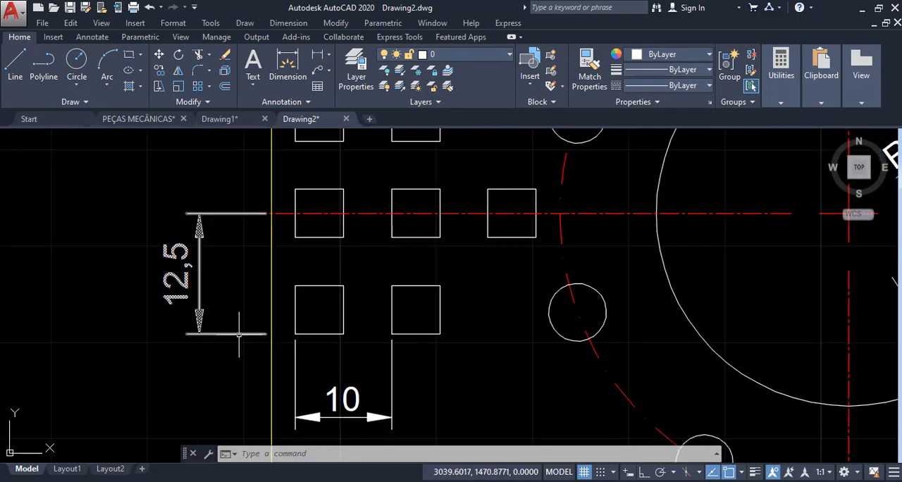
scroll(238, 322, down, 6)
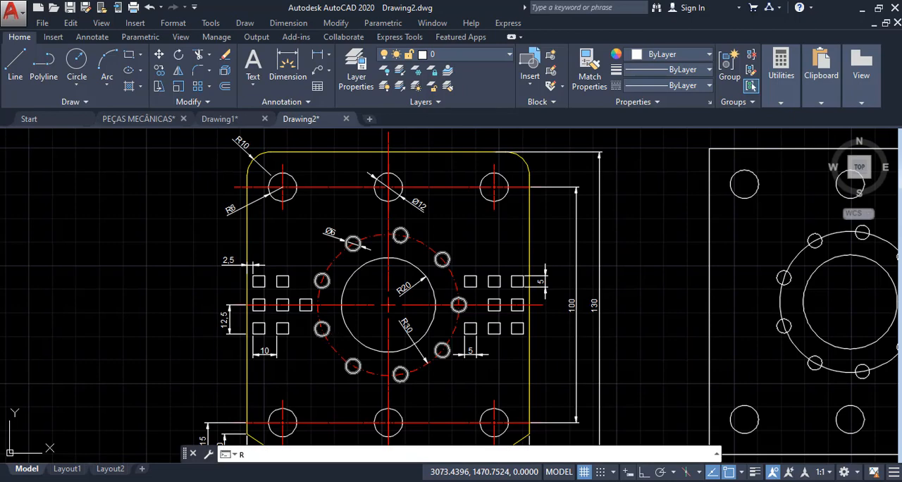
text(EJ)
key(Return)
scroll(745, 333, up, 2)
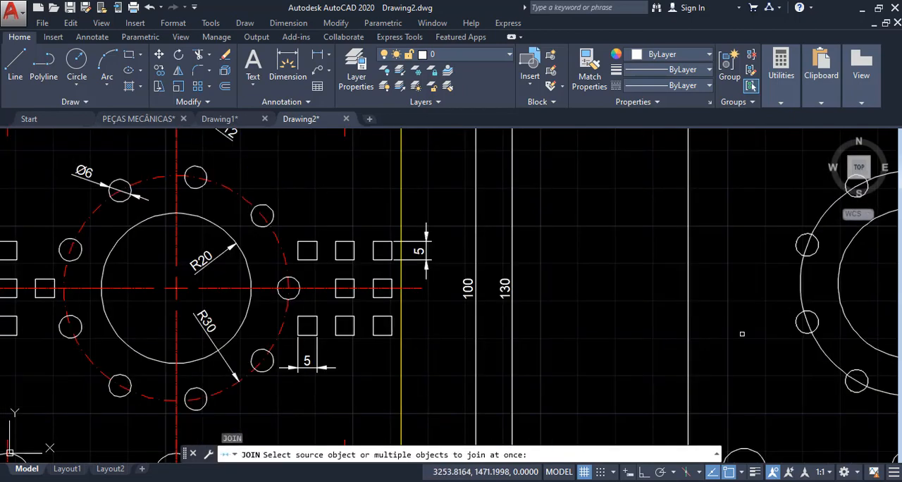
key(Escape)
key(Escape)
key(Escape)
text(REC)
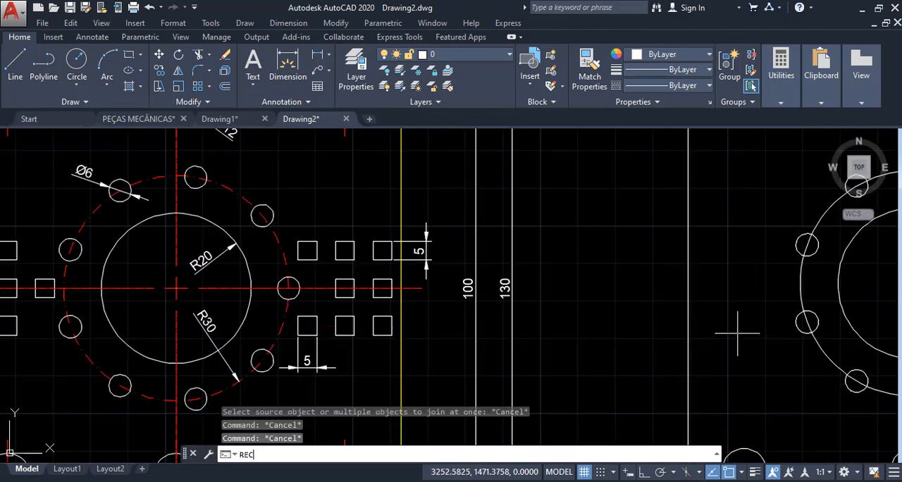
key(Return)
click(704, 320)
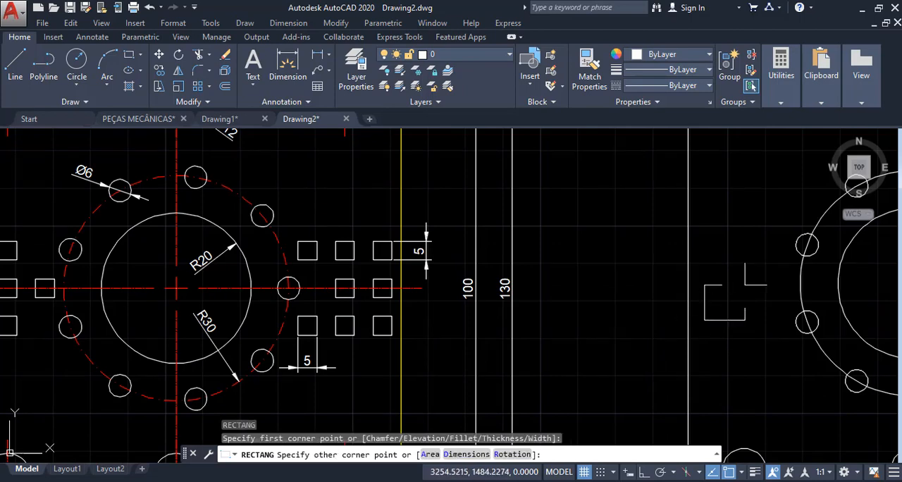
scroll(745, 285, down, 4)
key(Escape)
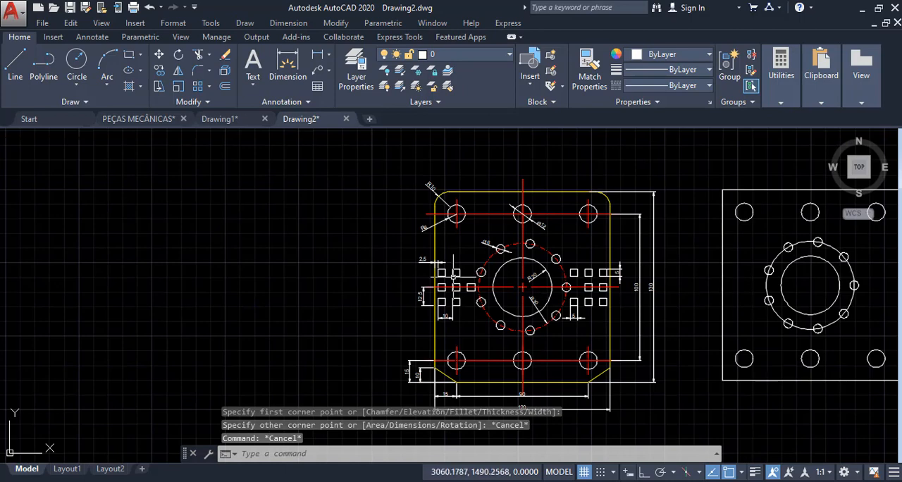
- Examine how the reference plate's lower-left square is located from the left edge and the horizontal centreline
scroll(453, 277, up, 10)
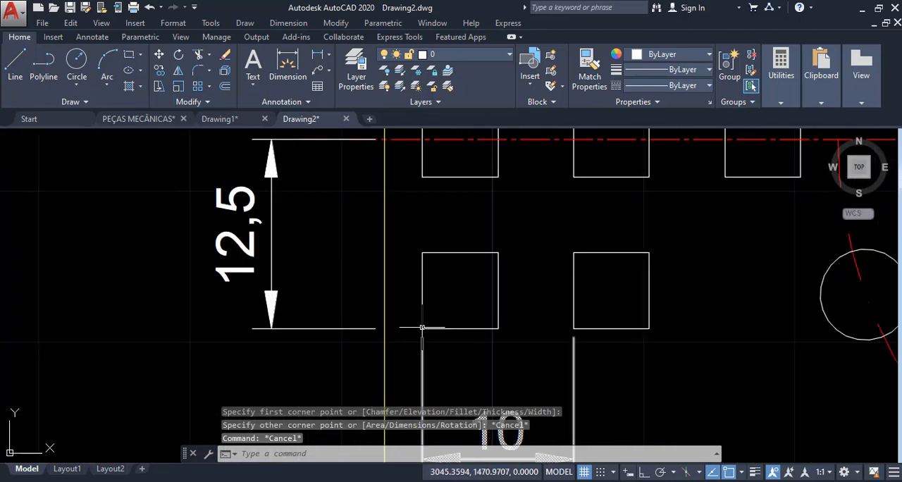
scroll(423, 327, down, 2)
key(Escape)
key(Escape)
middle_drag(372, 250, 379, 256)
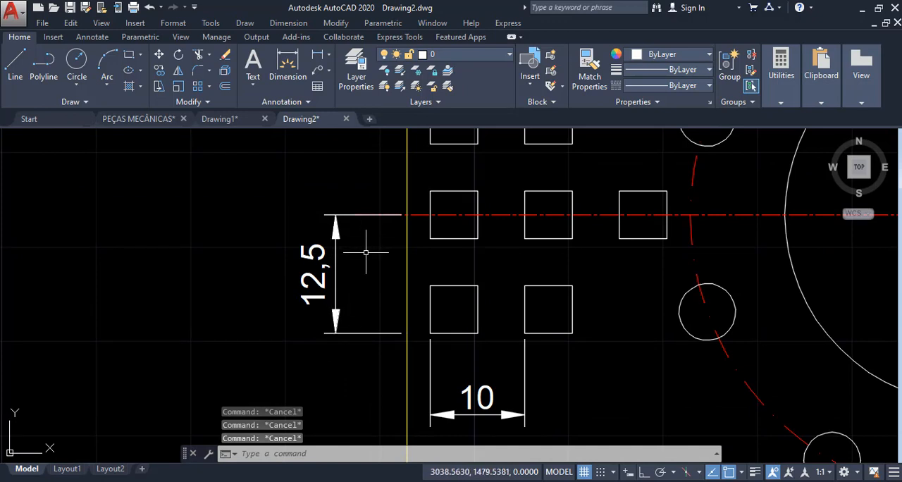
scroll(365, 251, down, 3)
scroll(365, 244, up, 7)
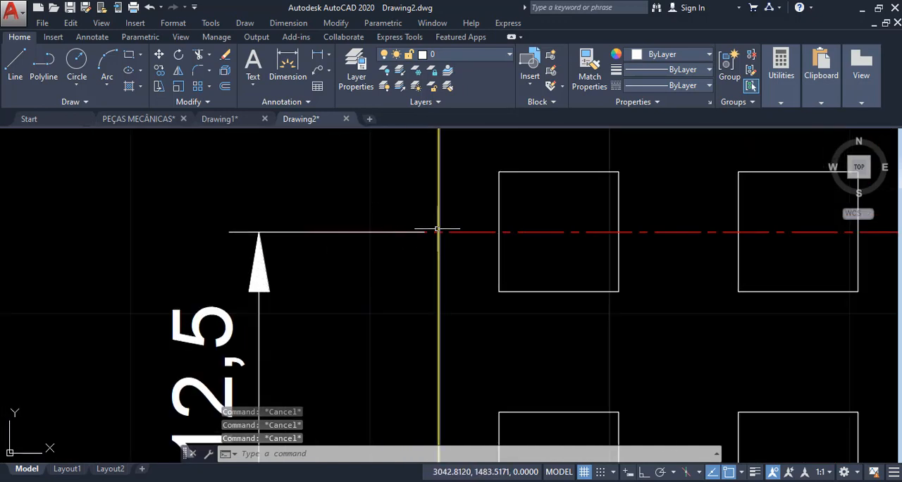
scroll(438, 231, down, 4)
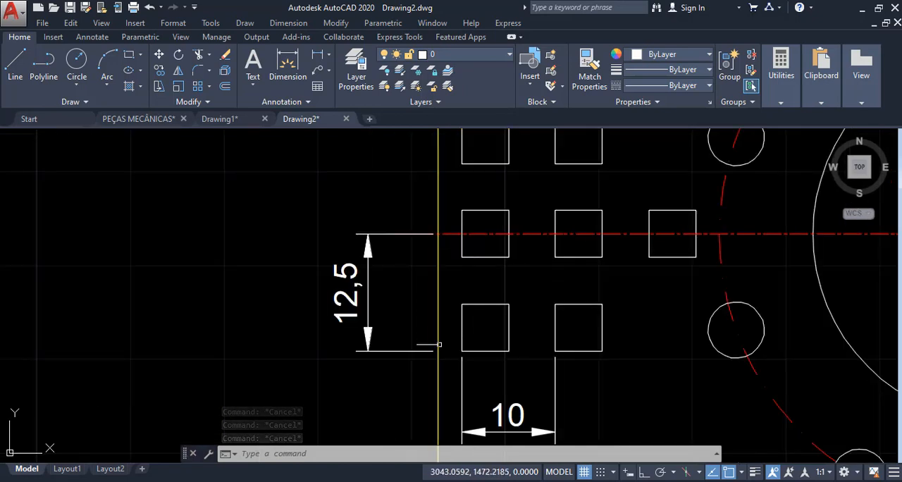
scroll(438, 349, up, 4)
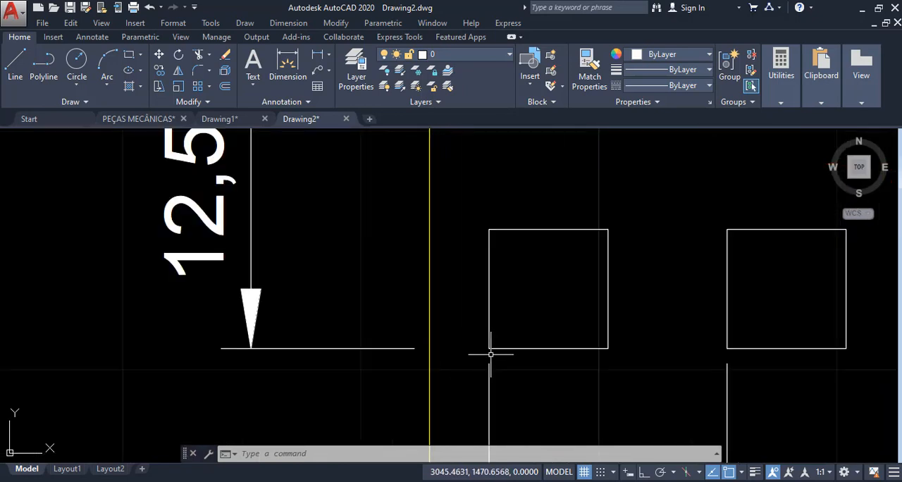
scroll(488, 353, down, 6)
scroll(459, 355, up, 2)
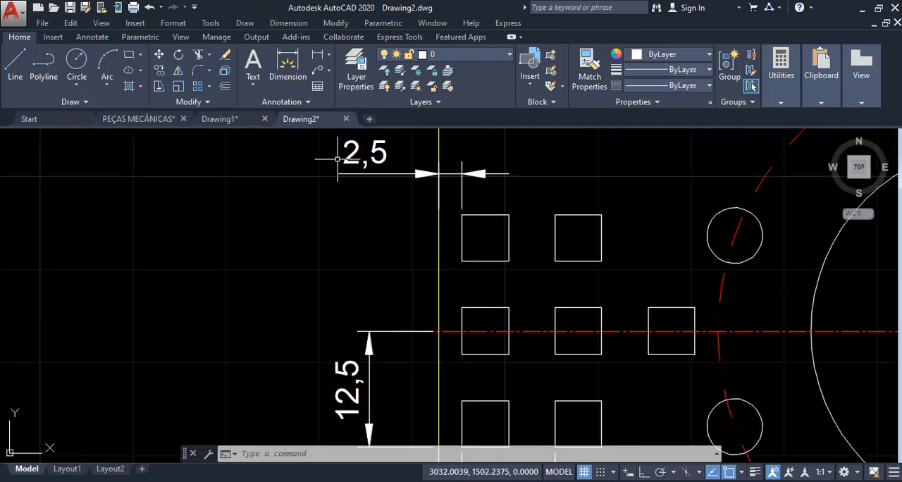
- Examine where the horizontal centreline meets the reference plate's left edge and how the small squares are offset from that point
scroll(338, 204, down, 4)
key(Escape)
key(Escape)
key(Escape)
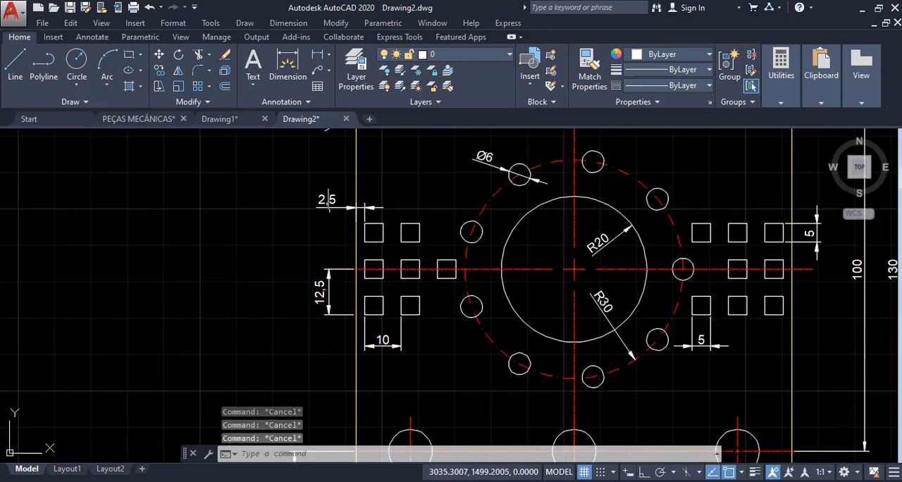
scroll(346, 271, up, 4)
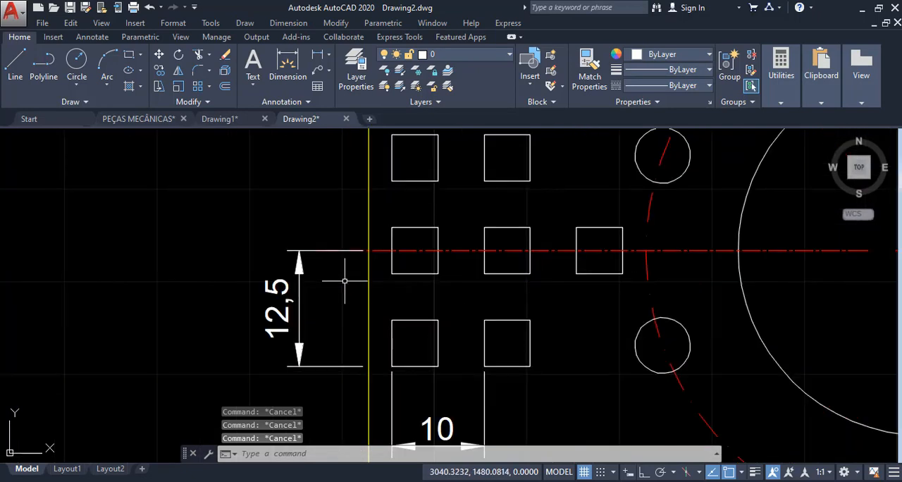
scroll(362, 257, up, 5)
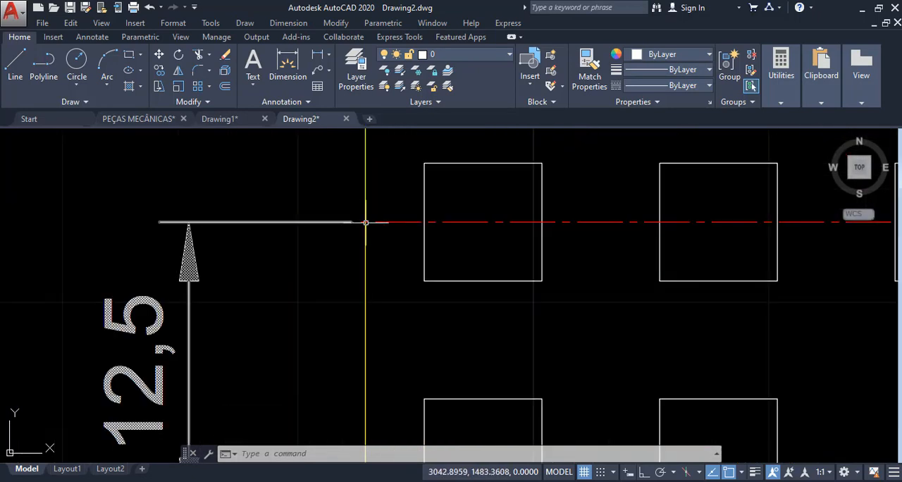
scroll(362, 221, down, 10)
scroll(366, 222, down, 3)
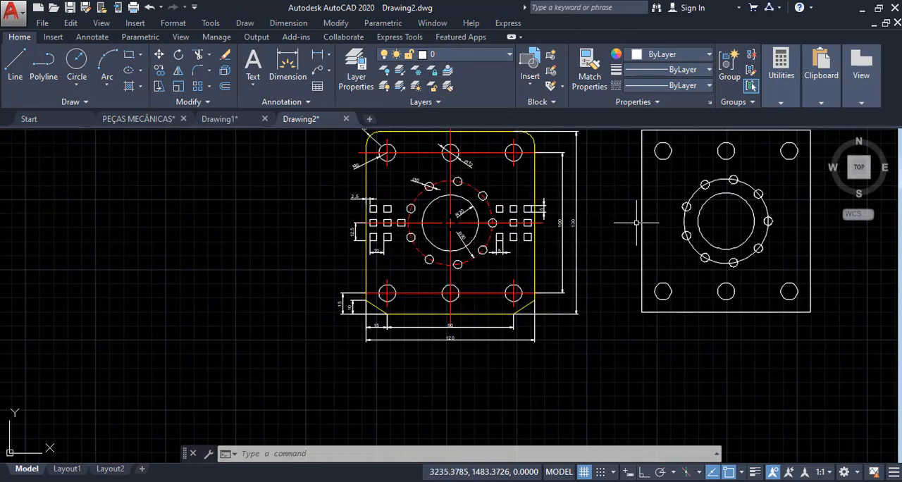
- Start a rectangle on the new plate using FROM, with the midpoint of the plate's left edge as base point
scroll(517, 251, up, 2)
text(RE)
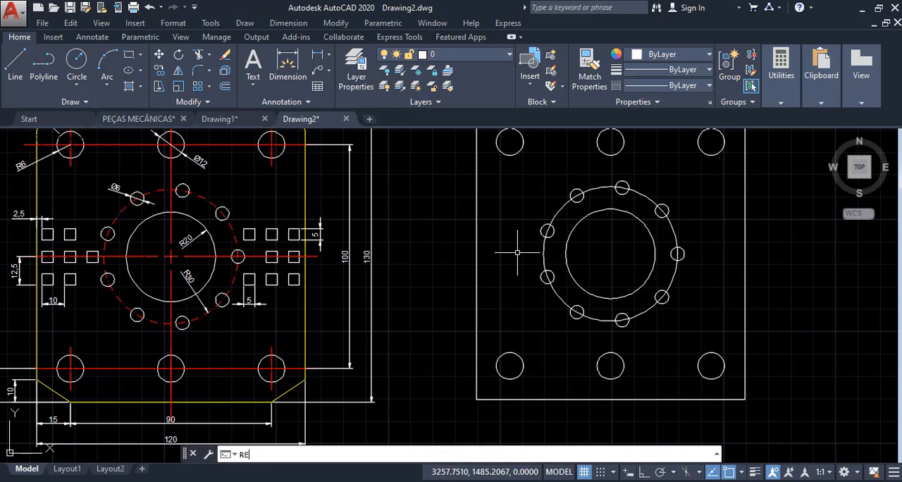
text(C)
key(Return)
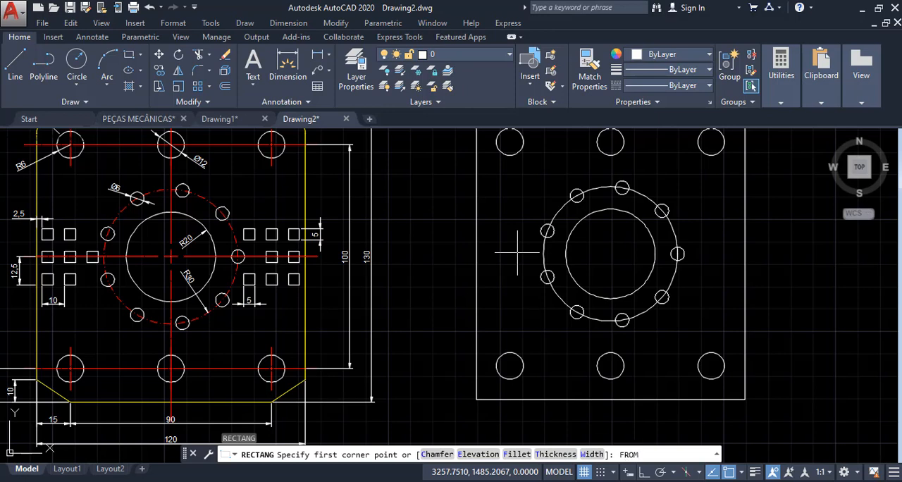
key(Return)
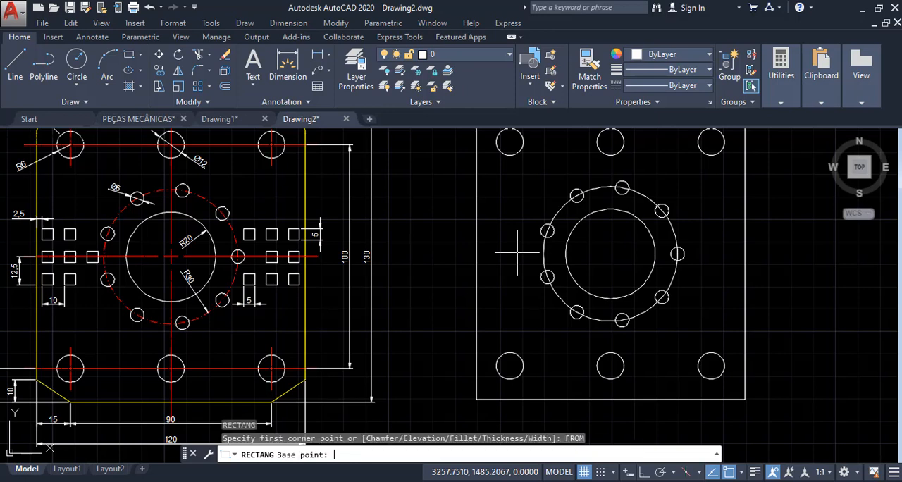
click(477, 253)
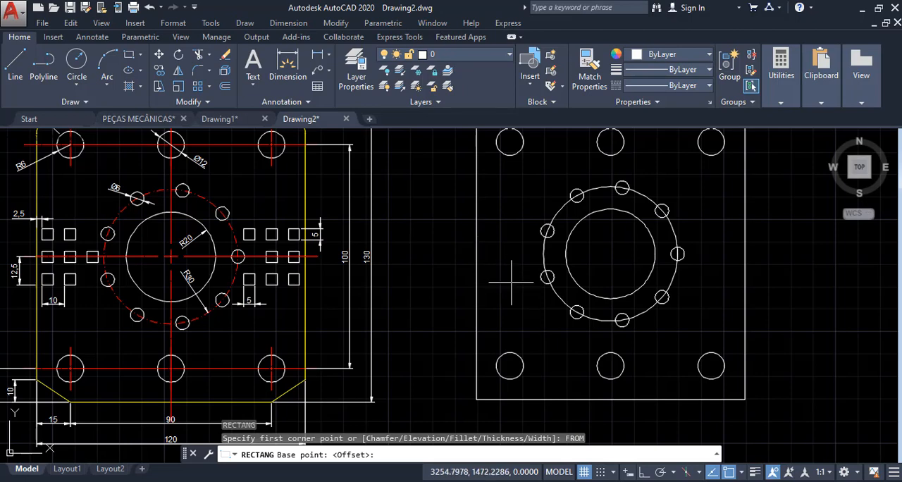
- Place the rectangle's first corner at an offset of @2.5,-12.5 from the left edge's midpoint, following the reference dimensions
scroll(513, 276, down, 2)
scroll(381, 267, up, 5)
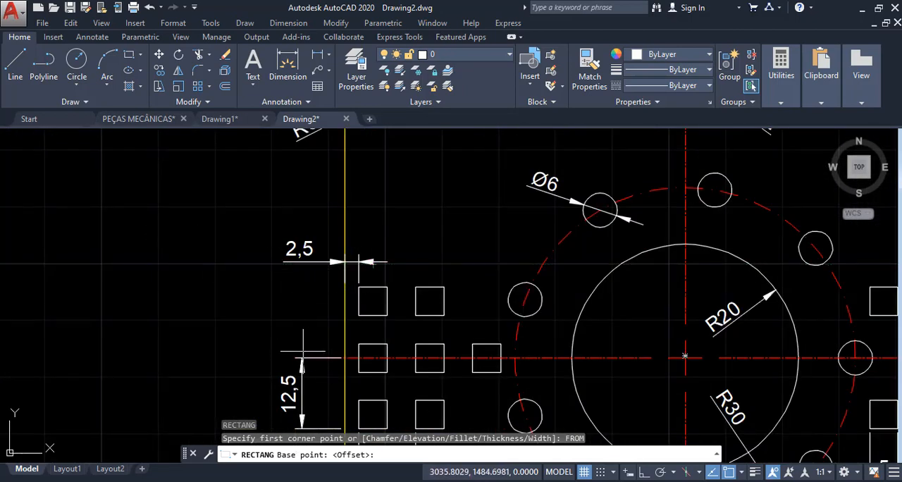
scroll(253, 371, down, 2)
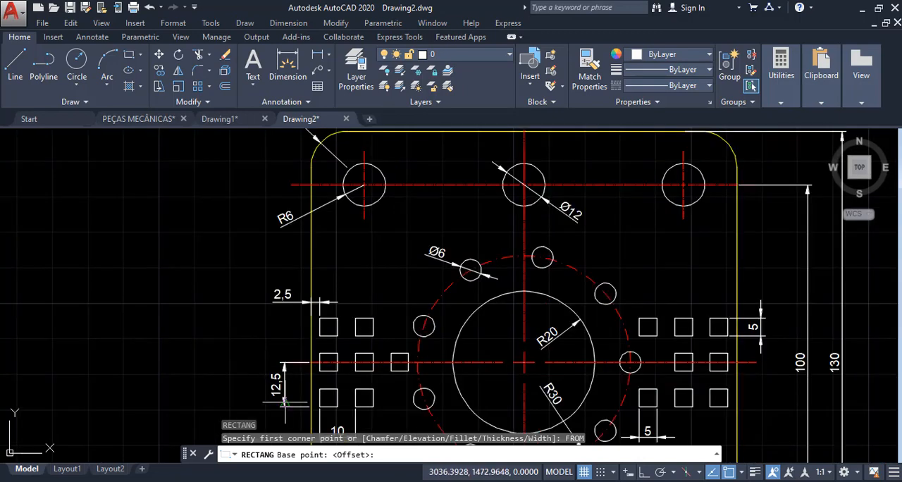
scroll(224, 384, down, 3)
scroll(583, 399, up, 4)
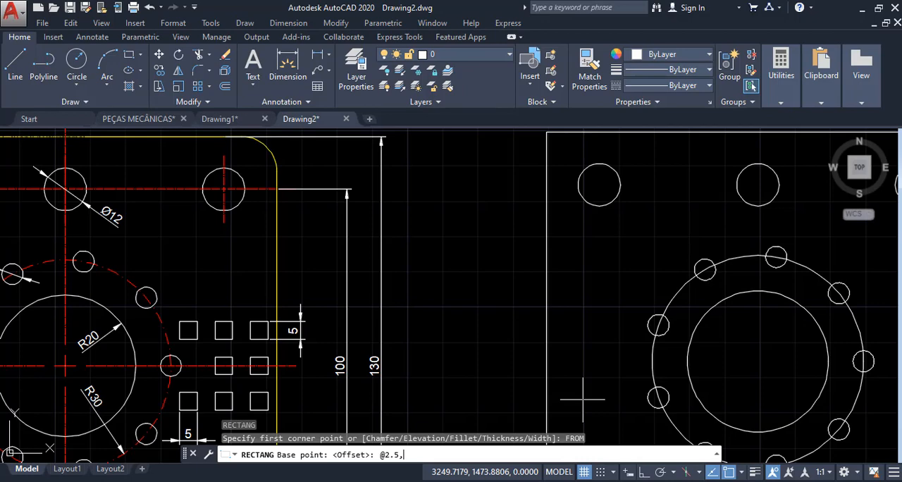
scroll(581, 356, down, 3)
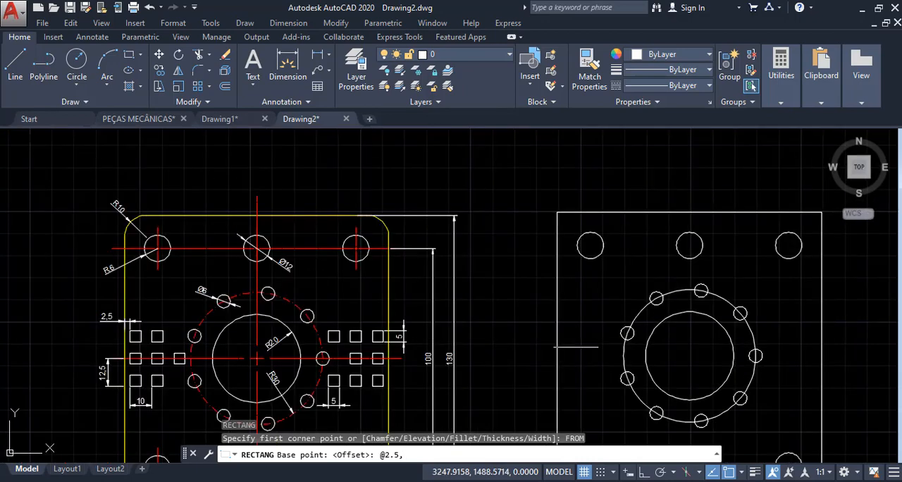
scroll(158, 352, up, 3)
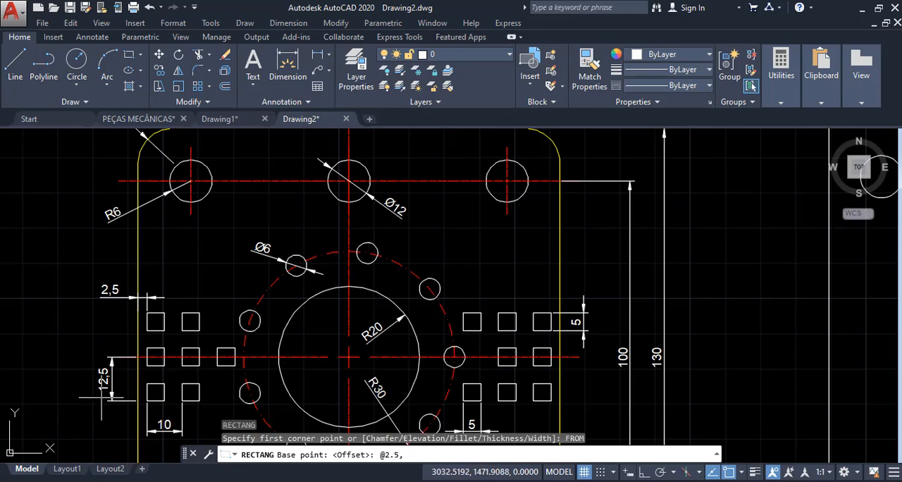
text(-12.5)
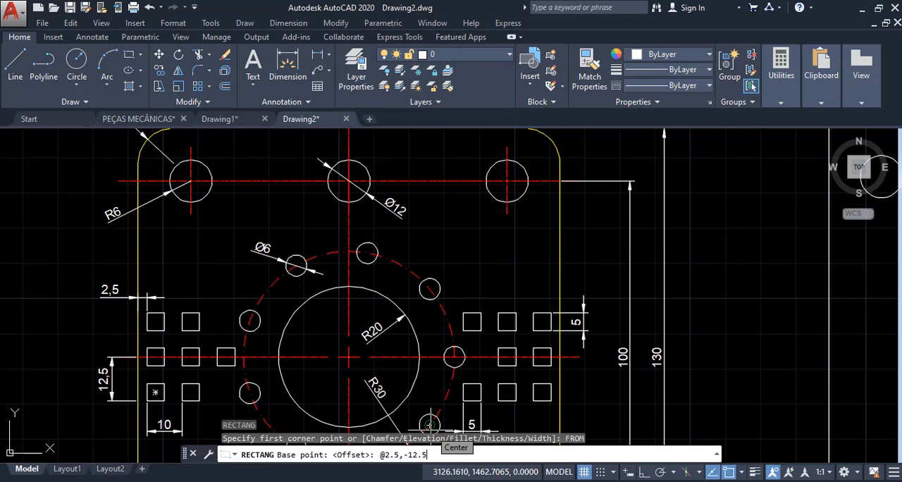
scroll(167, 313, down, 2)
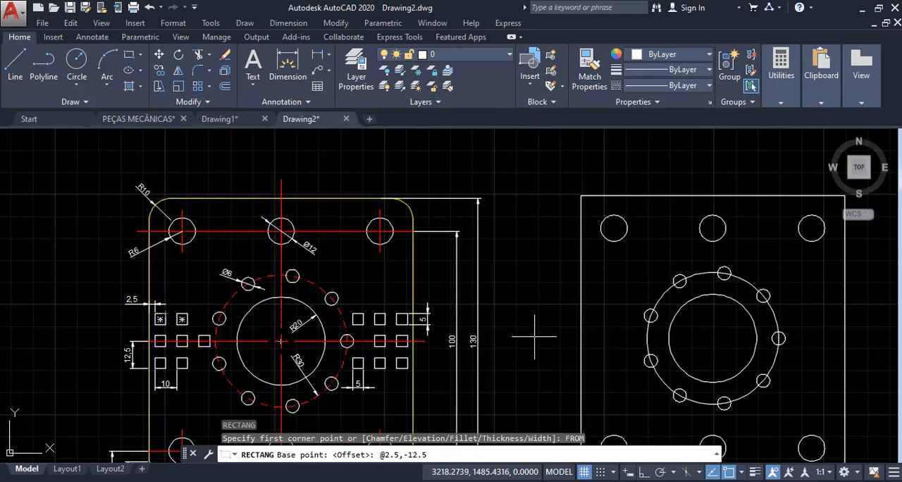
key(Return)
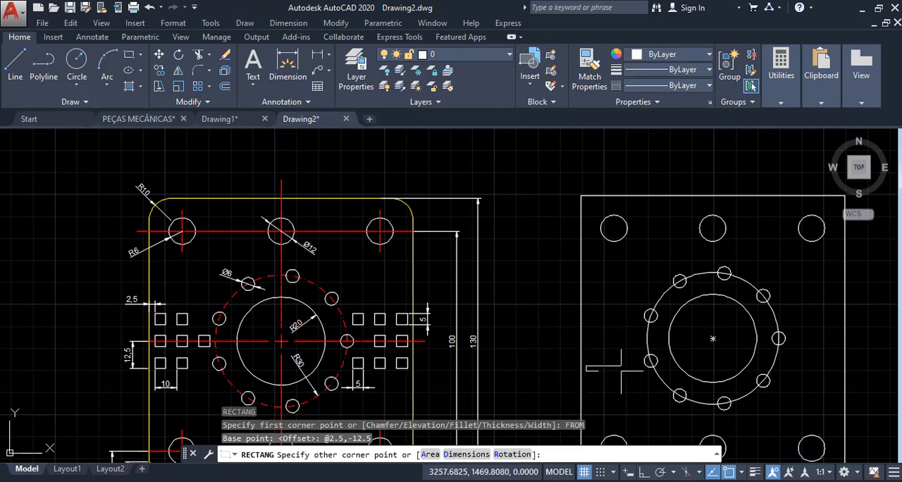
- Set the rectangle's opposite corner to @5,5 to complete the small square, and leave the command
scroll(615, 370, up, 2)
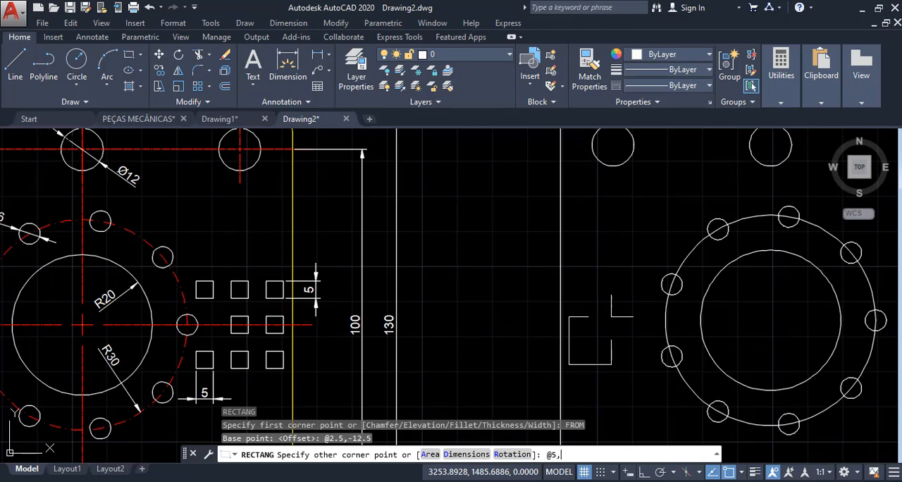
key(Return)
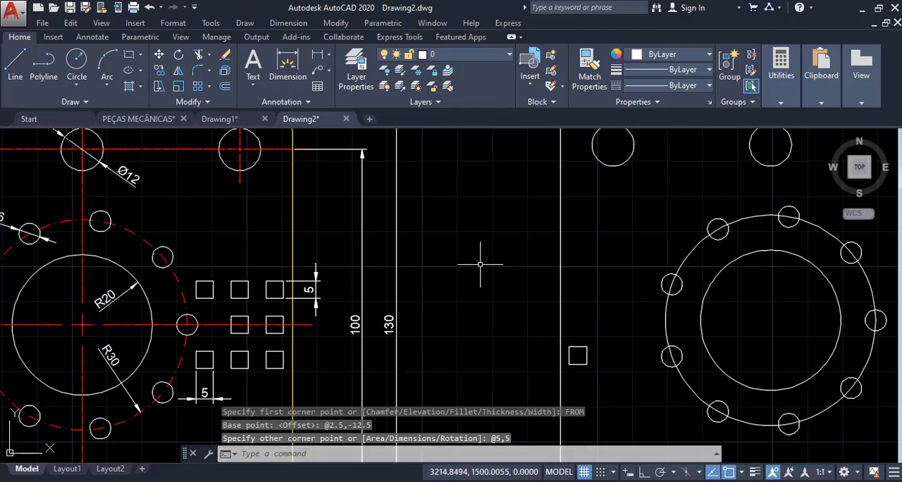
scroll(579, 259, down, 2)
key(Escape)
key(Escape)
key(Escape)
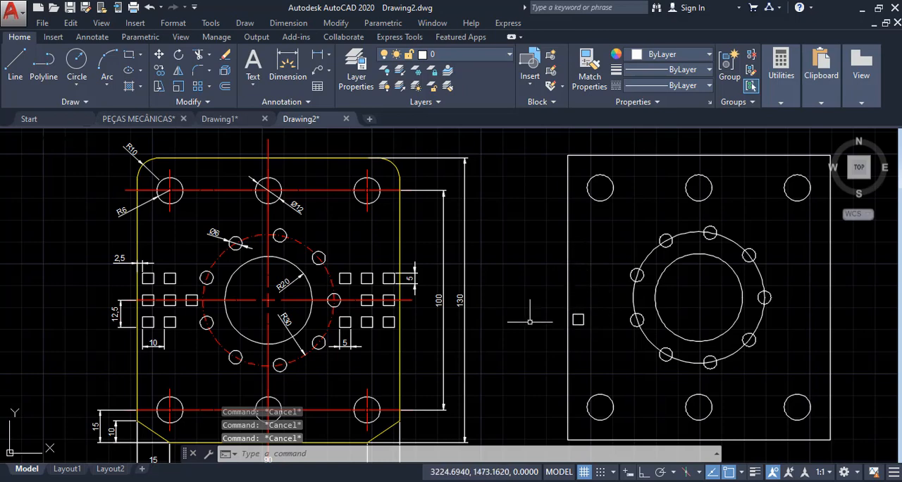
- Examine the row and column layout of the small squares on the reference plate's left side
scroll(560, 323, up, 2)
scroll(625, 299, down, 3)
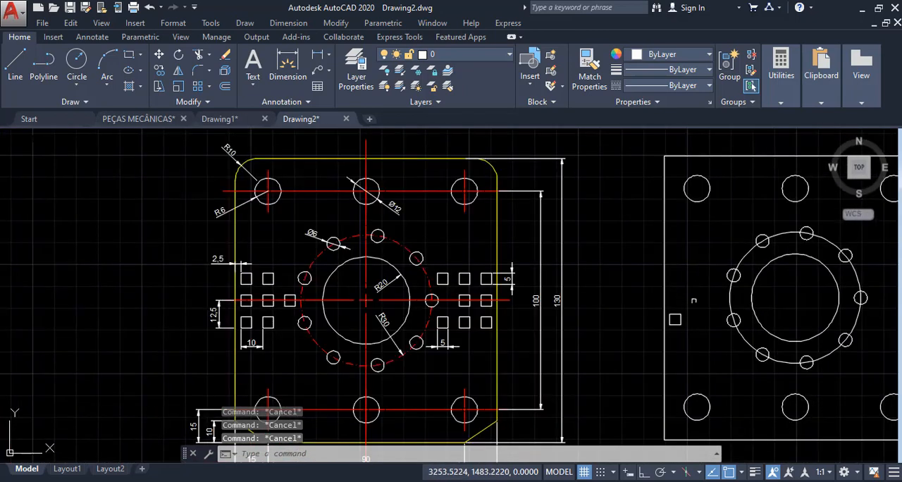
scroll(240, 302, up, 4)
scroll(247, 336, down, 2)
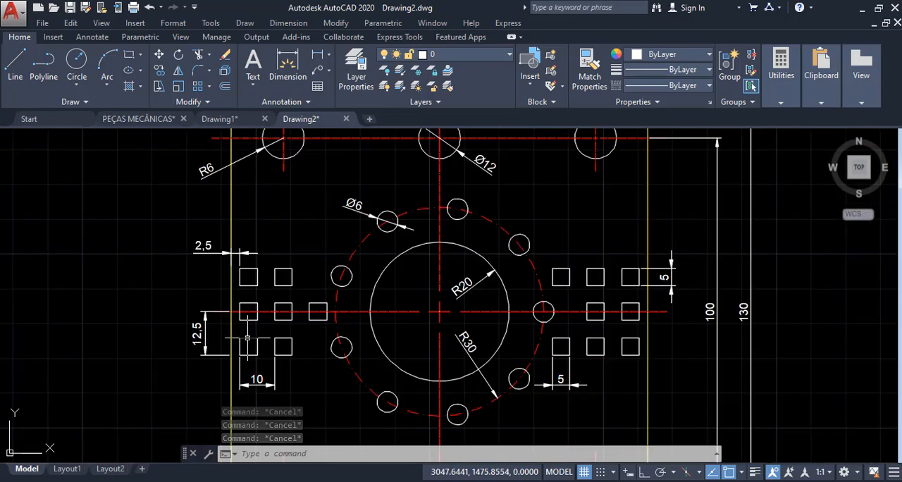
scroll(247, 338, up, 2)
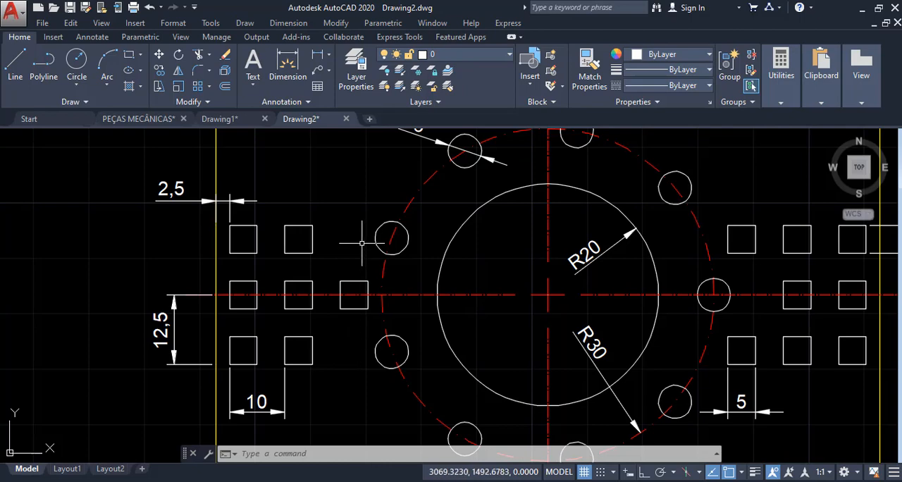
scroll(361, 255, down, 3)
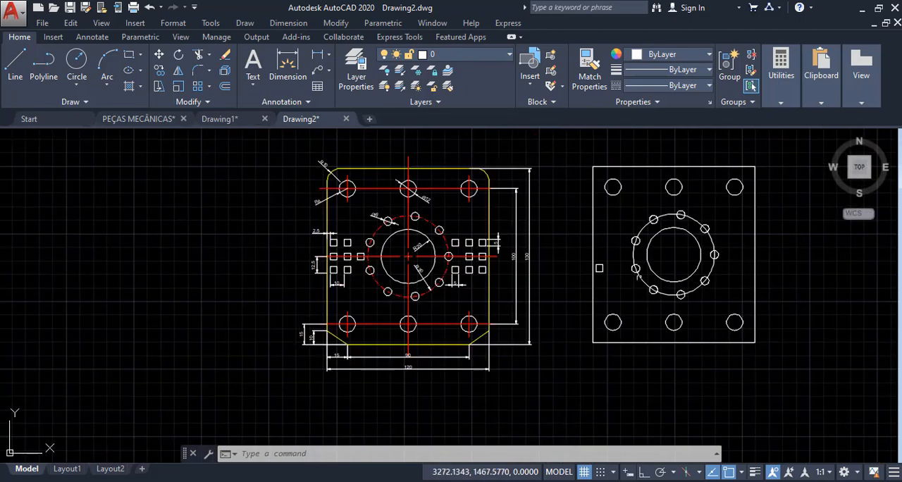
- Create a rectangular array from the small square near the new plate's left edge
scroll(588, 249, up, 4)
mouse_move(587, 250)
middle_down()
mouse_move(489, 261)
mouse_move(450, 304)
middle_up()
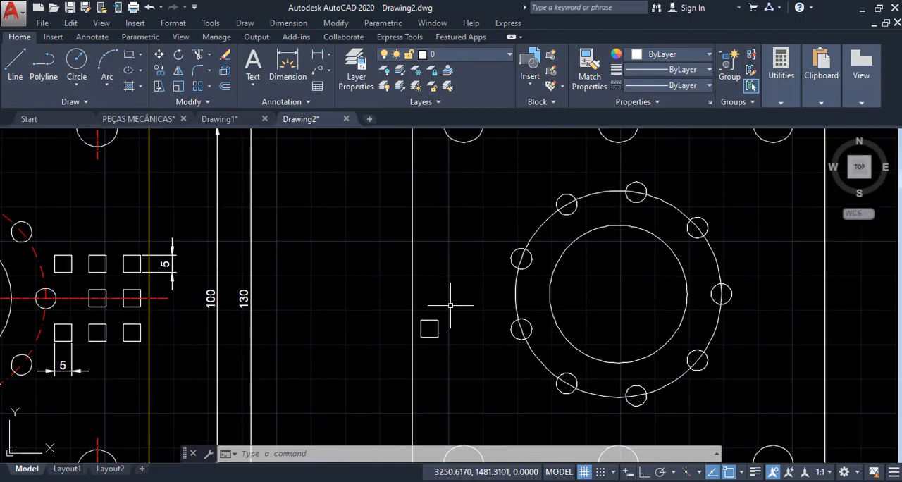
text(AR)
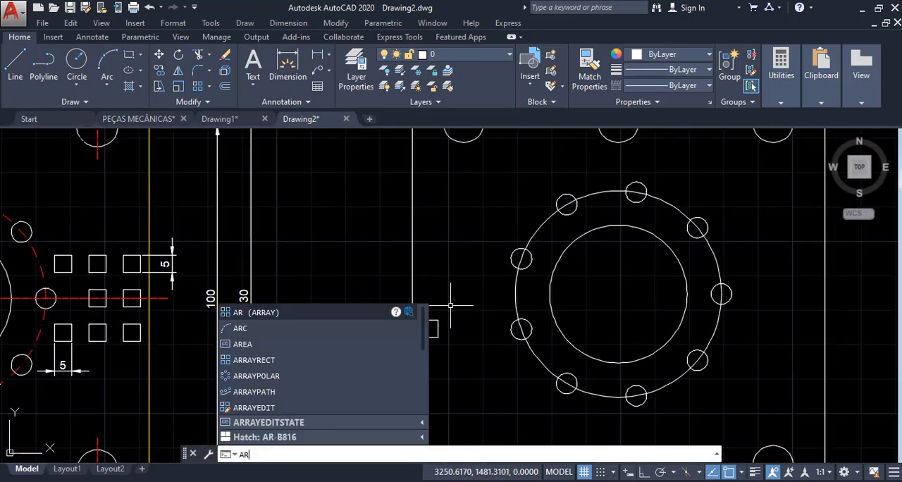
key(Return)
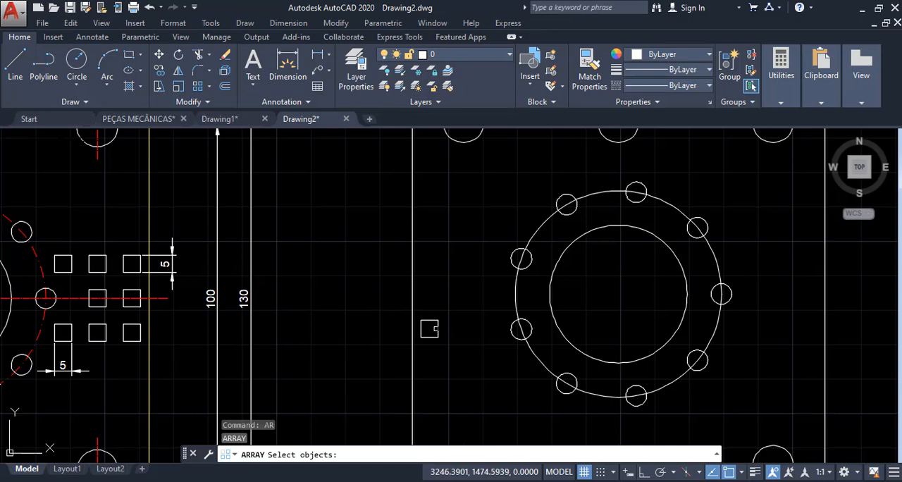
click(437, 328)
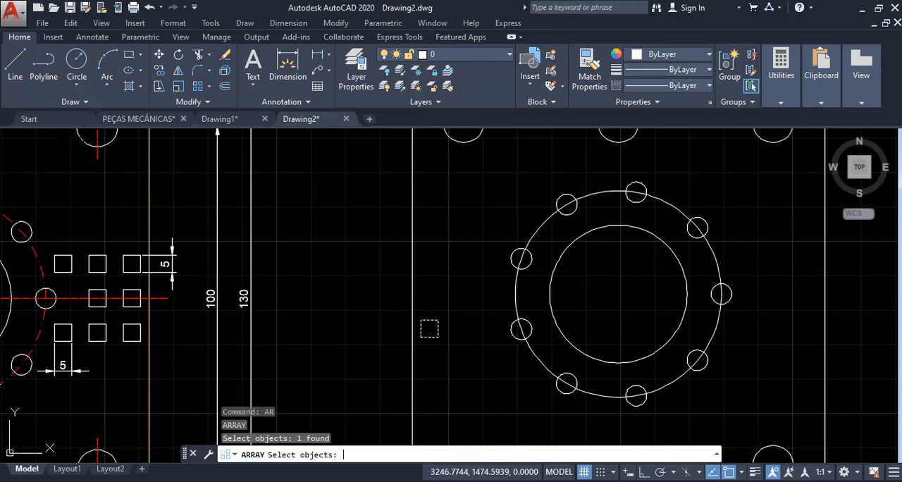
key(Return)
scroll(429, 329, up, 3)
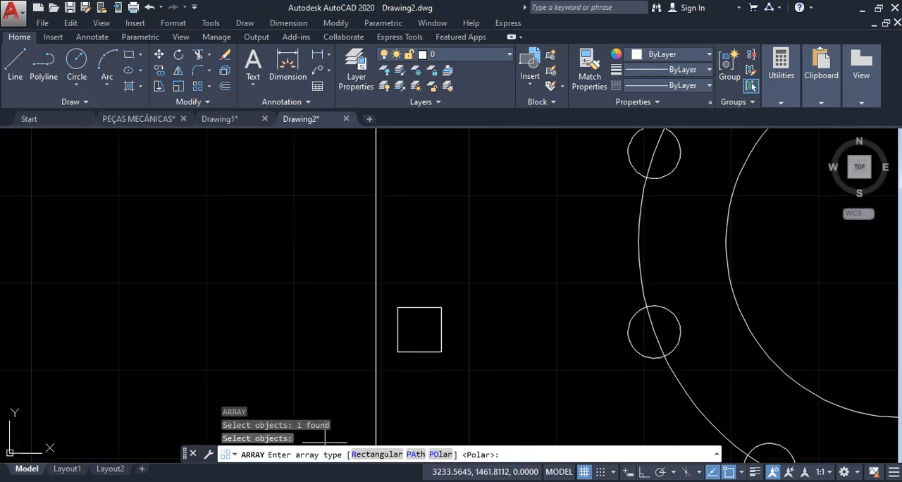
click(377, 455)
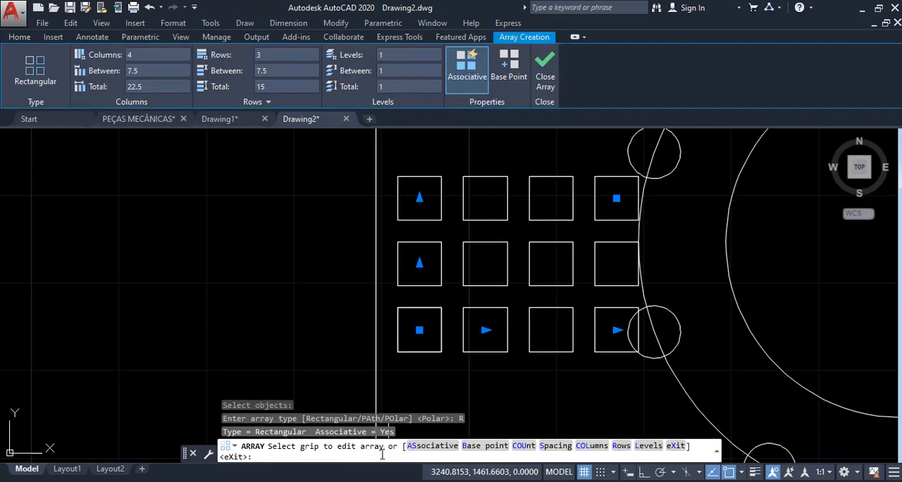
- Set the number of columns in the small square array to 3
scroll(391, 386, down, 2)
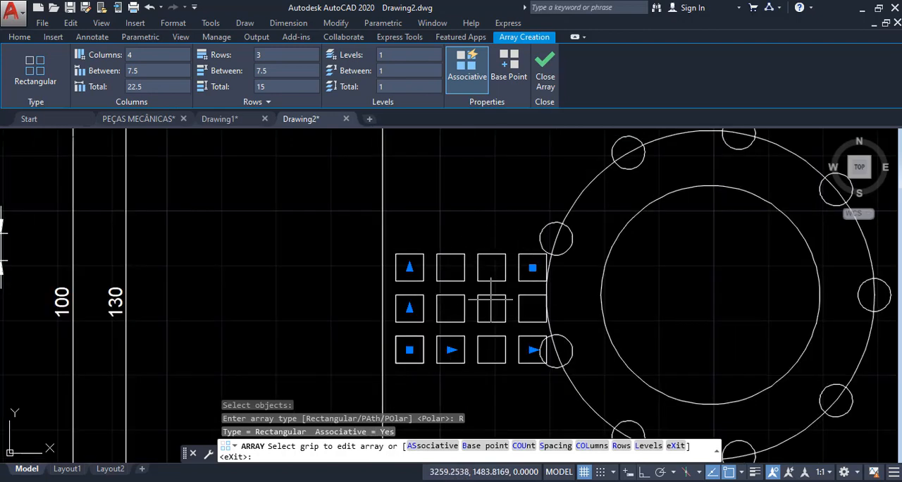
scroll(492, 308, down, 2)
scroll(336, 247, up, 2)
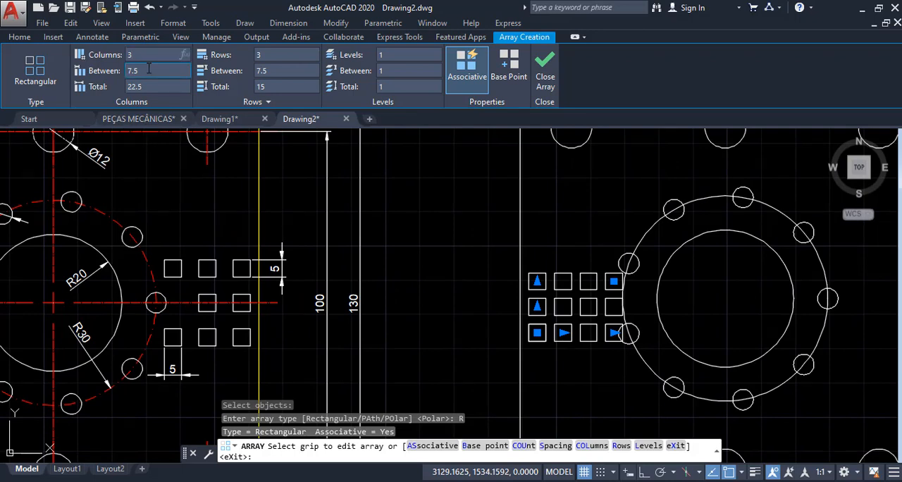
key(Return)
scroll(514, 184, down, 2)
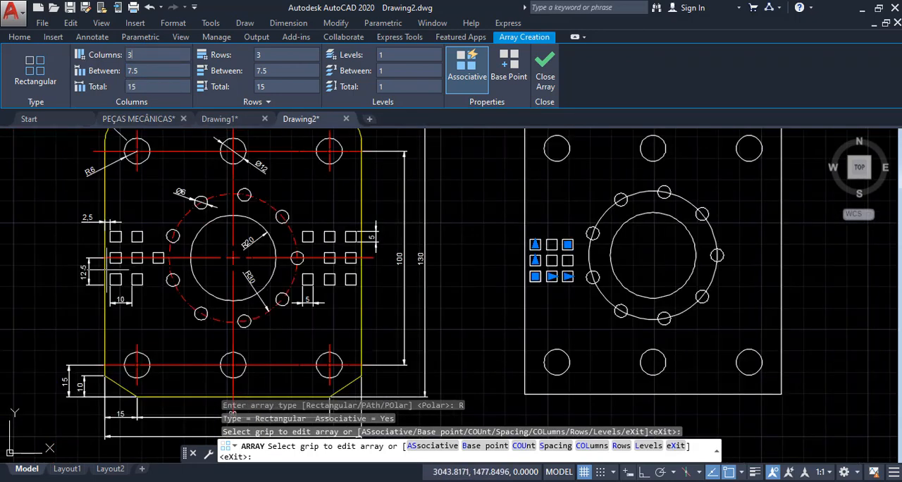
- Set the spacing between the array's columns to 10, matching the reference plate's column dimension
scroll(111, 270, up, 3)
scroll(169, 282, up, 2)
middle_drag(170, 283, 362, 211)
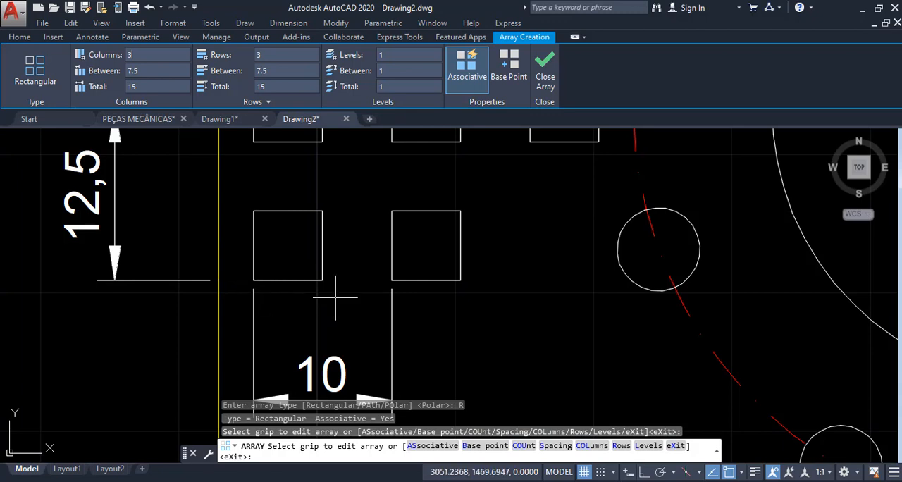
click(159, 69)
text(10)
key(Return)
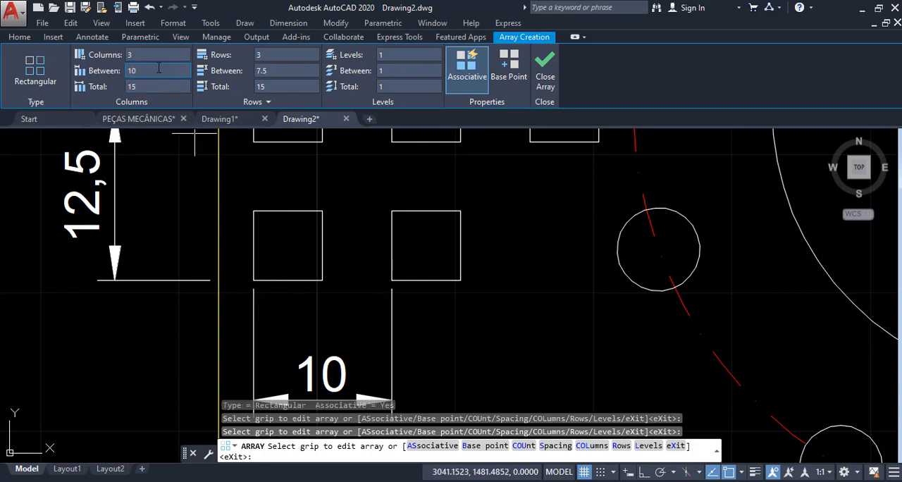
scroll(319, 282, down, 4)
scroll(319, 282, down, 2)
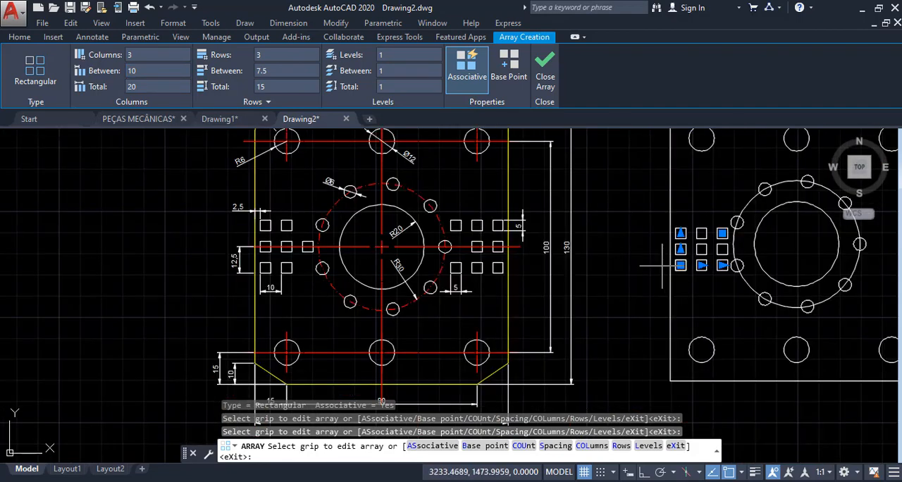
- Try a spacing of 5 between the columns of the small square array
scroll(661, 265, up, 8)
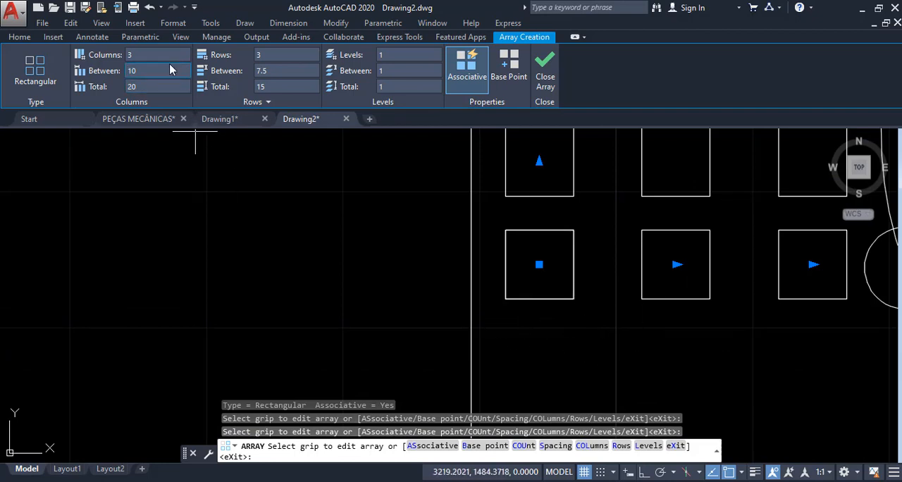
text(5)
key(Return)
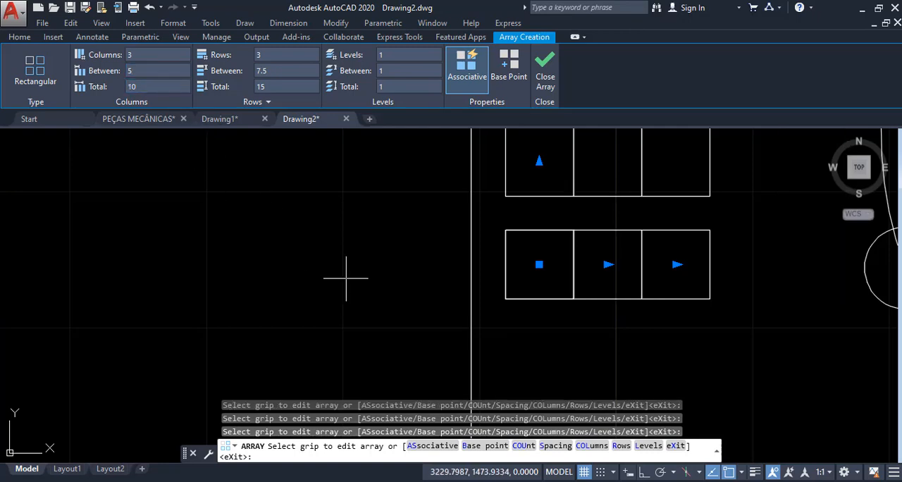
- Check the column dimension on the reference plate and restore the array's column spacing to 10
scroll(408, 327, down, 2)
scroll(669, 315, down, 2)
scroll(669, 315, down, 2)
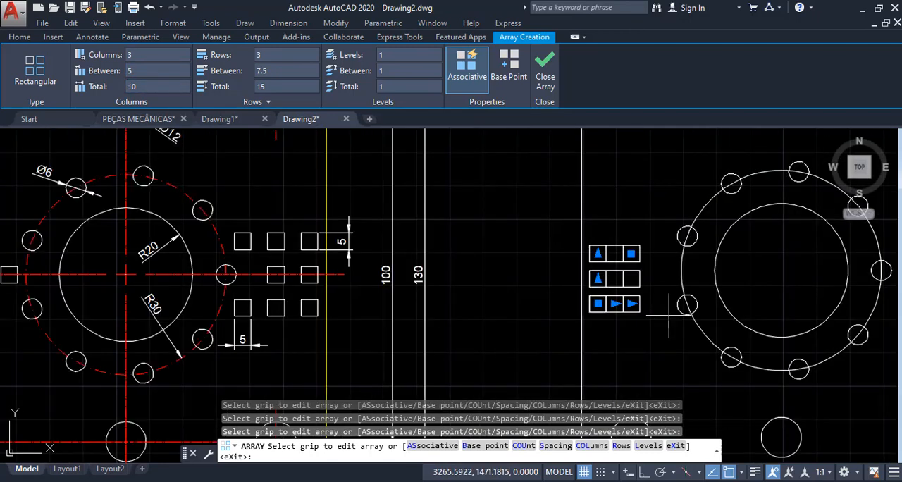
scroll(669, 315, down, 2)
scroll(199, 325, up, 4)
scroll(250, 310, up, 4)
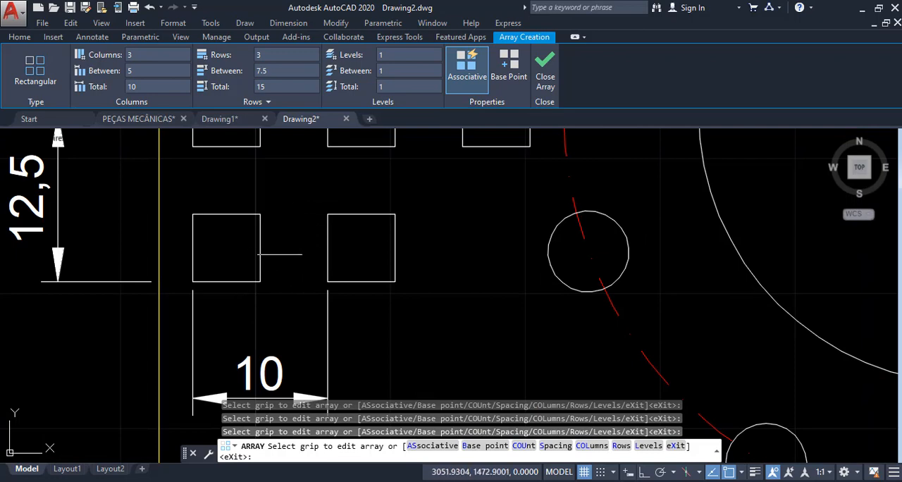
scroll(247, 268, down, 3)
scroll(289, 306, down, 2)
scroll(676, 278, up, 3)
scroll(457, 254, up, 2)
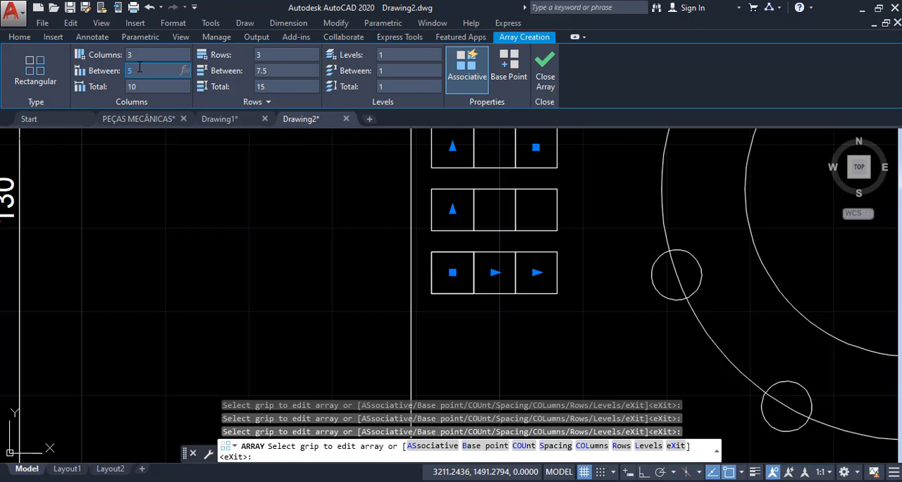
text(10)
key(Return)
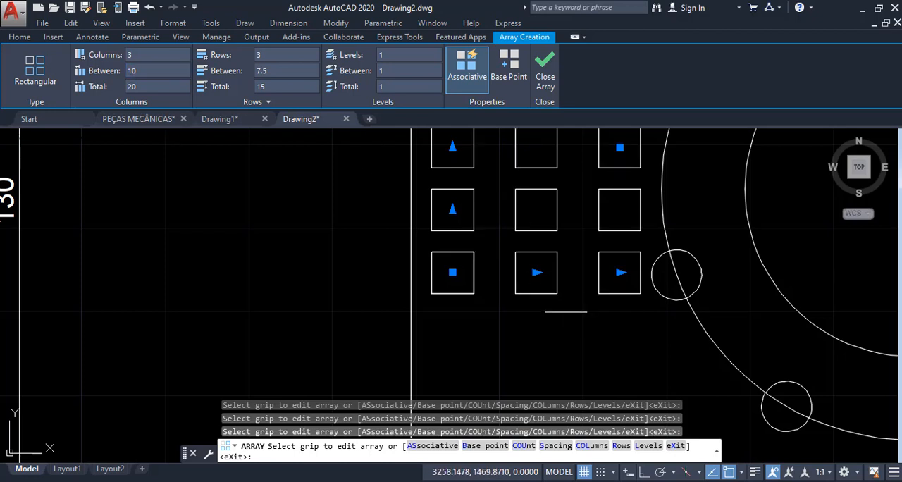
- Set the spacing between the small square array's rows to 10 and finish the array
scroll(415, 300, down, 1)
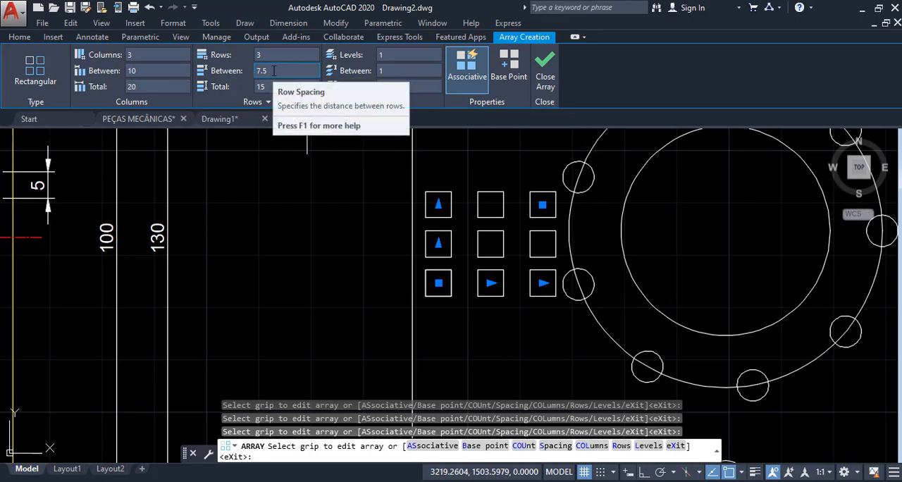
scroll(438, 251, up, 3)
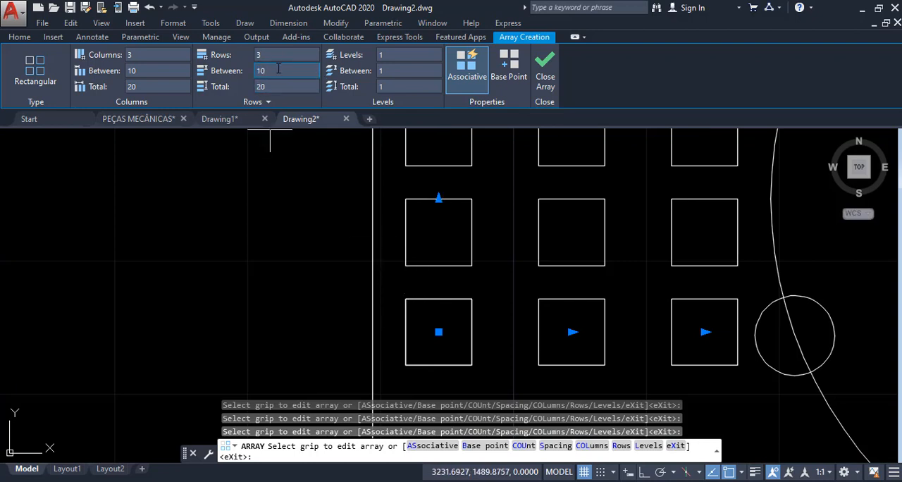
scroll(430, 293, down, 5)
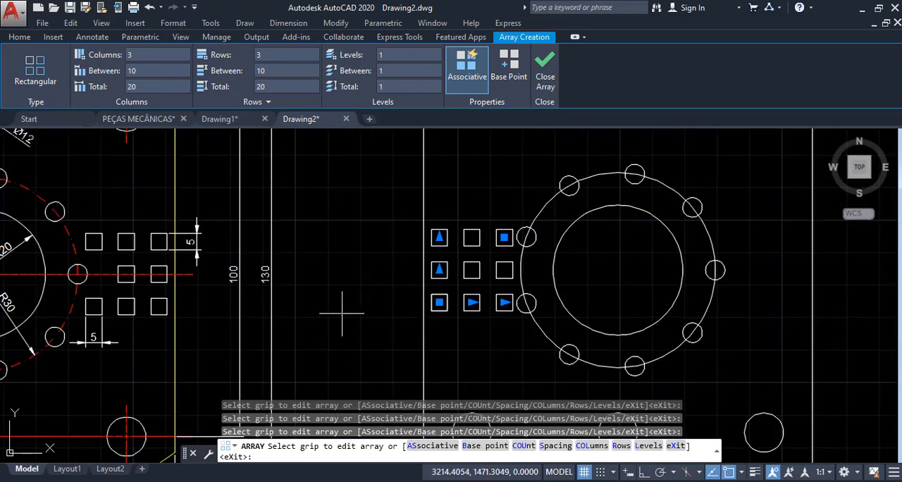
key(Return)
scroll(529, 248, down, 3)
scroll(528, 248, up, 3)
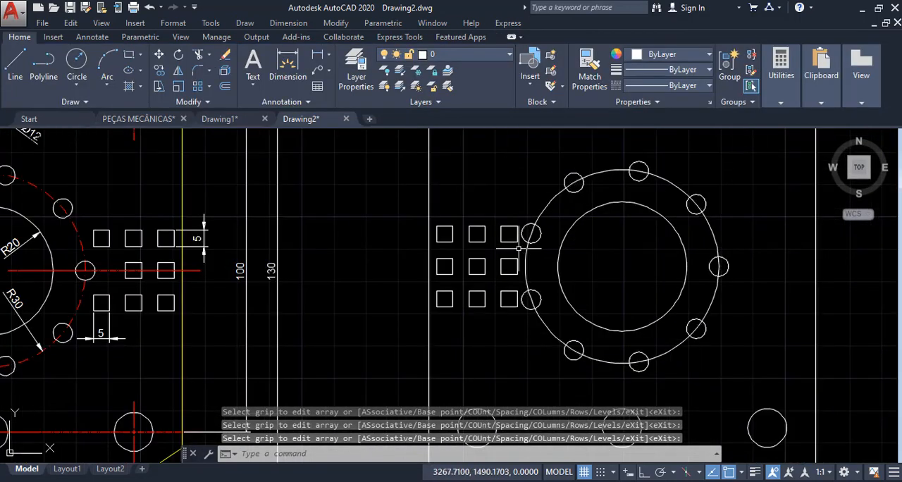
- Mirror the small square array about the new plate's vertical centre line through the upper edge's midpoint, with Ortho on, keeping the source array
scroll(514, 299, down, 2)
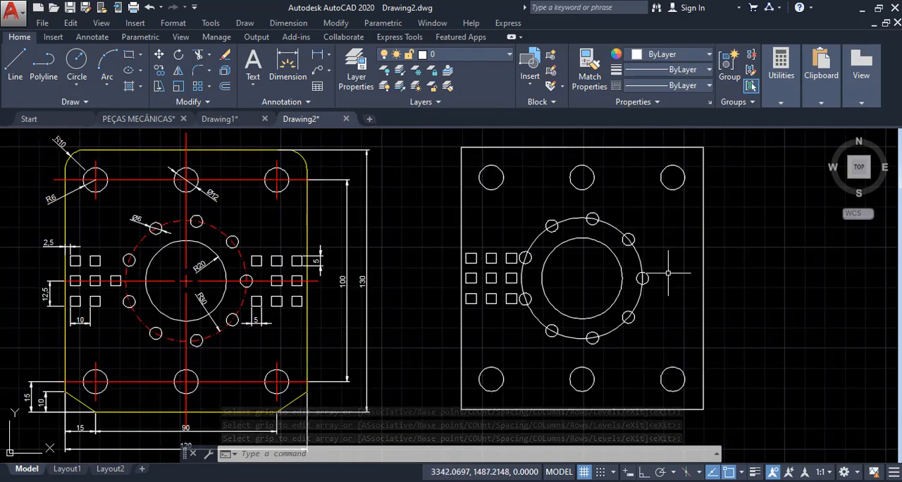
text(MI)
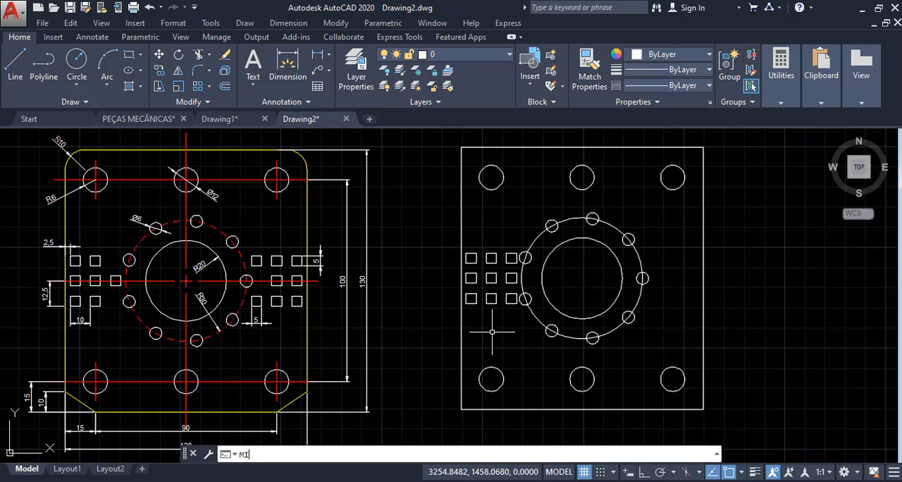
key(Return)
scroll(512, 293, up, 2)
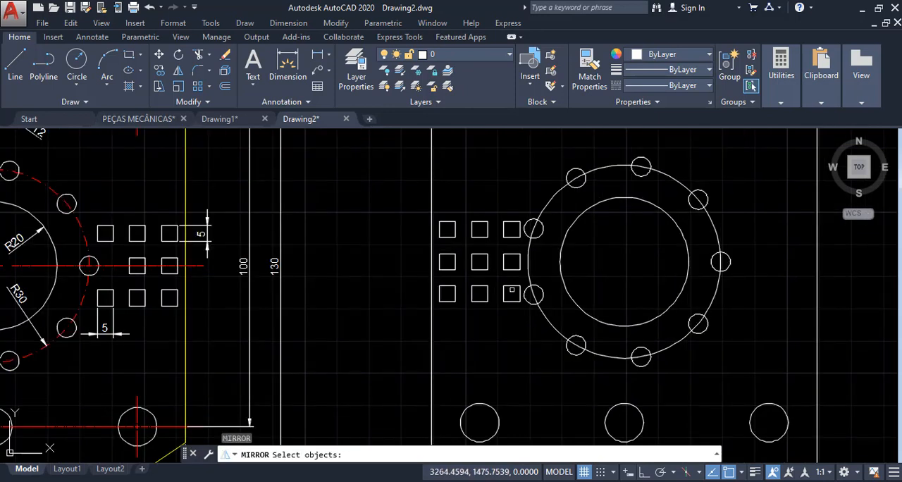
click(514, 290)
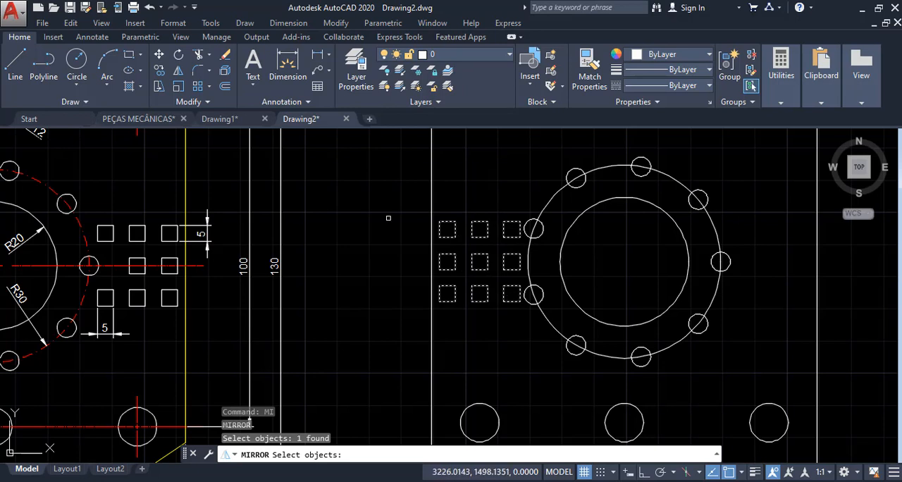
key(Return)
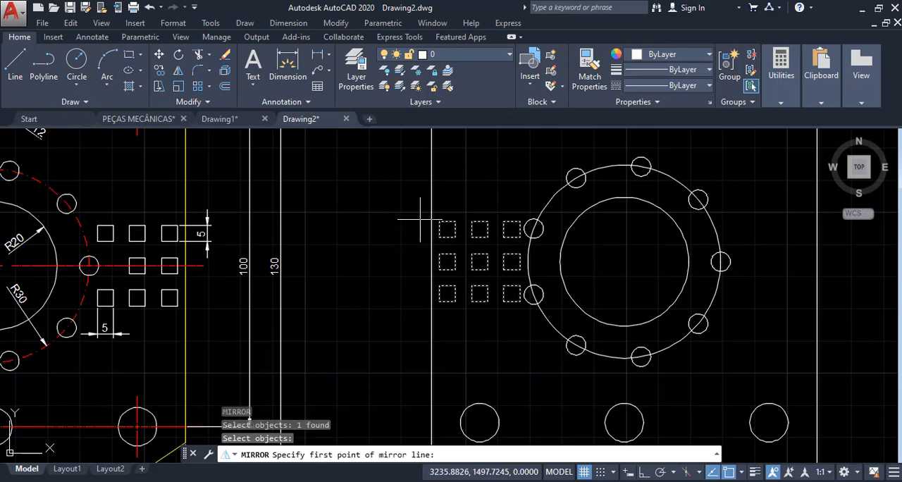
scroll(416, 213, down, 2)
middle_drag(544, 211, 496, 268)
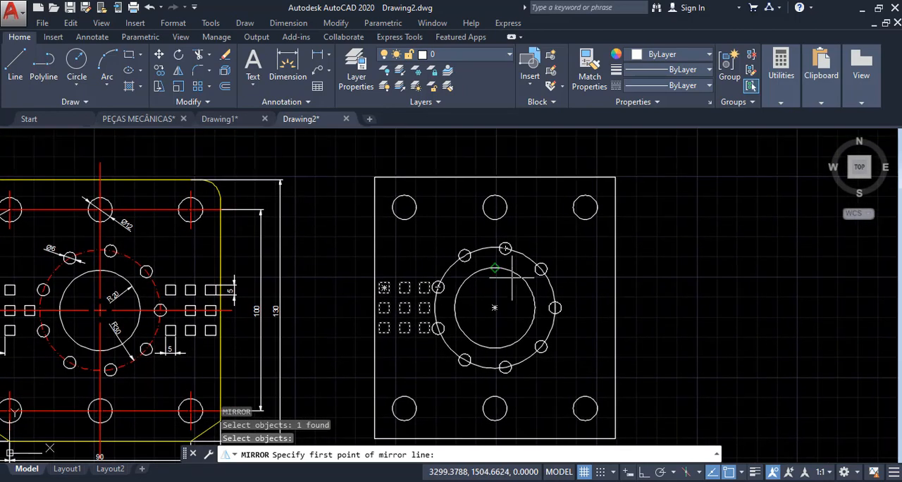
click(495, 178)
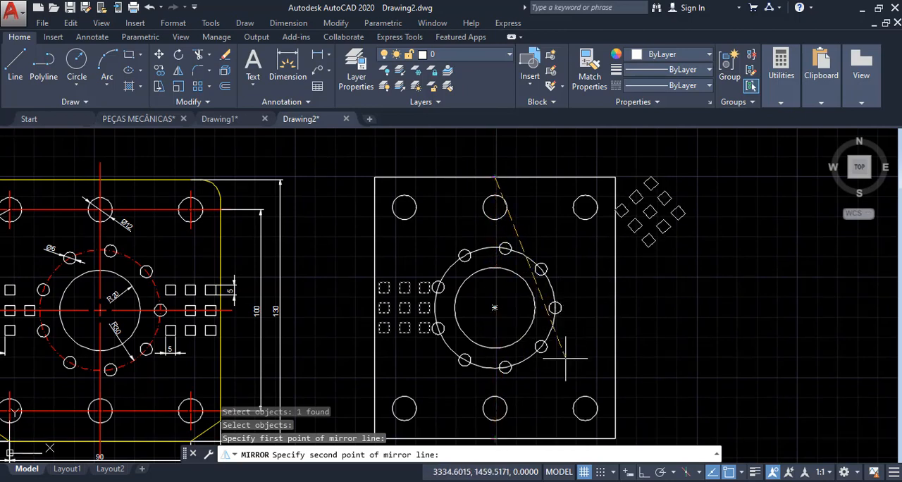
key(F8)
scroll(543, 275, down, 4)
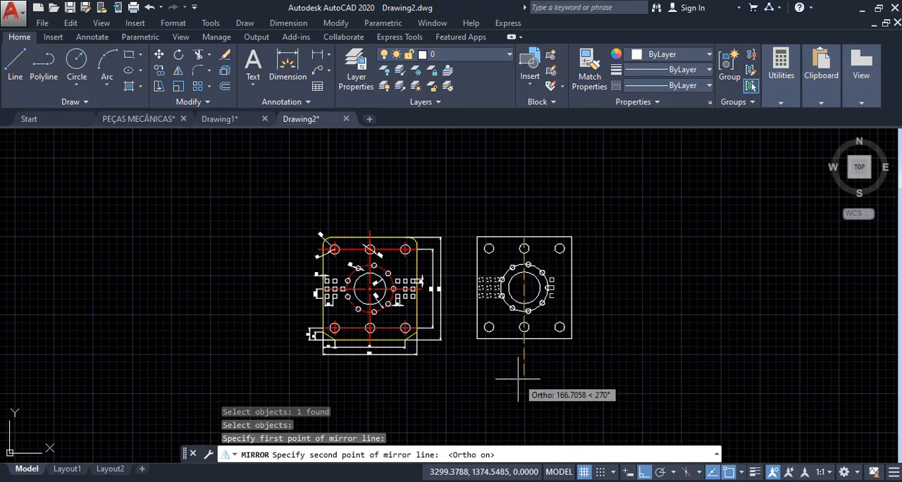
scroll(520, 372, up, 4)
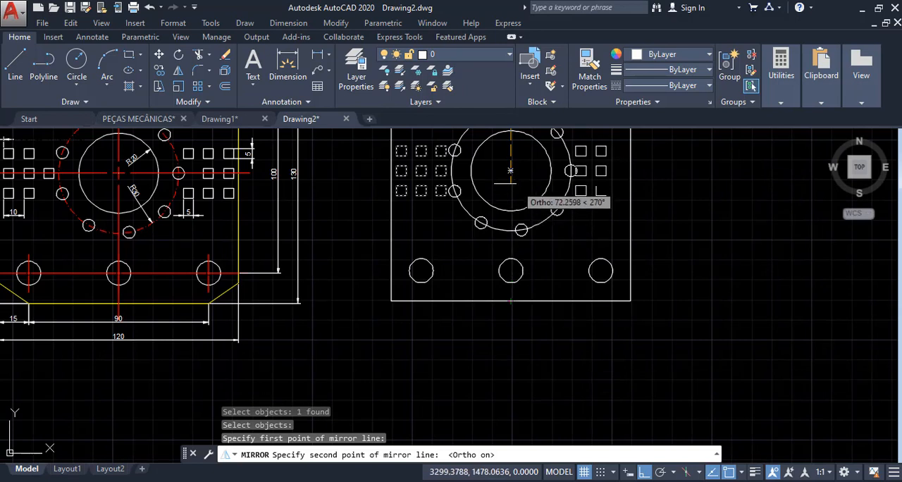
click(512, 365)
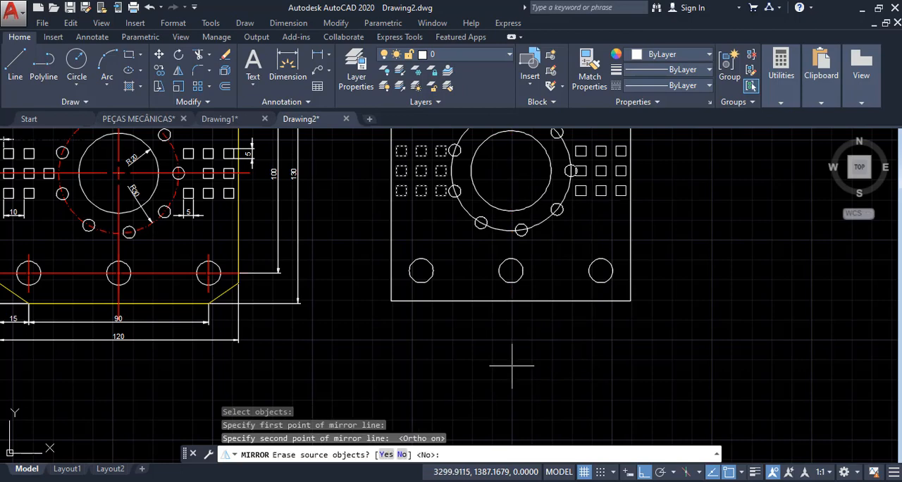
scroll(512, 365, down, 2)
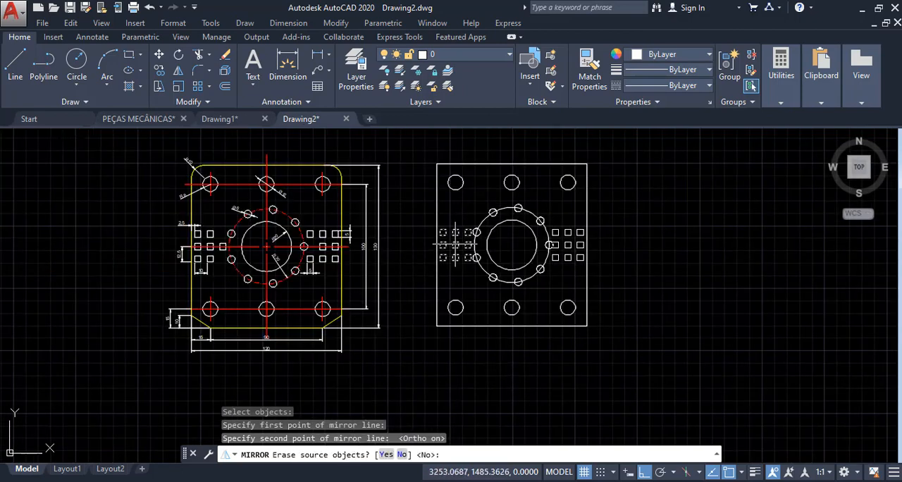
scroll(459, 244, up, 2)
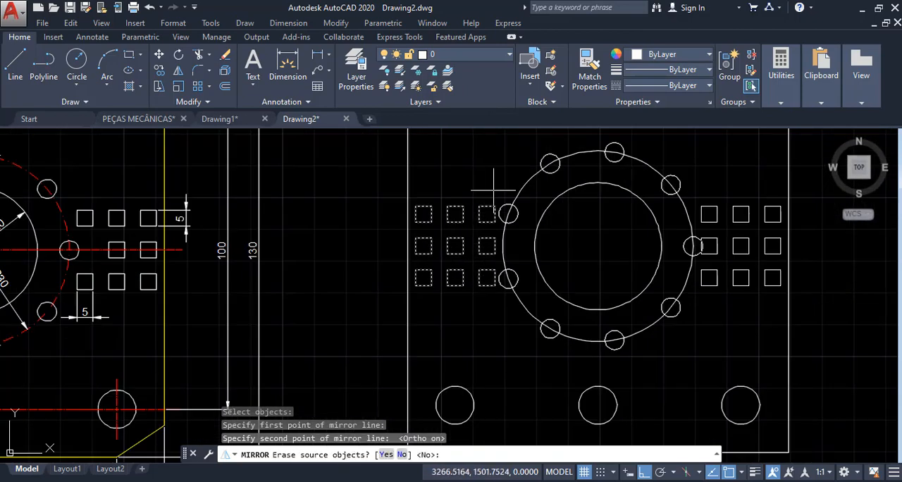
click(401, 454)
- Compare the small square layout on both sides of the reference plate with the new plate's two arrays
scroll(520, 306, down, 3)
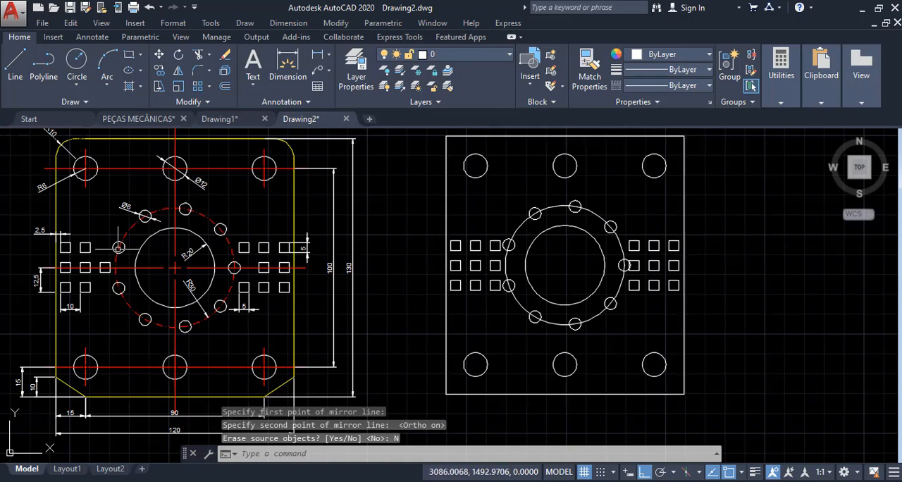
scroll(113, 248, up, 4)
middle_drag(105, 250, 247, 203)
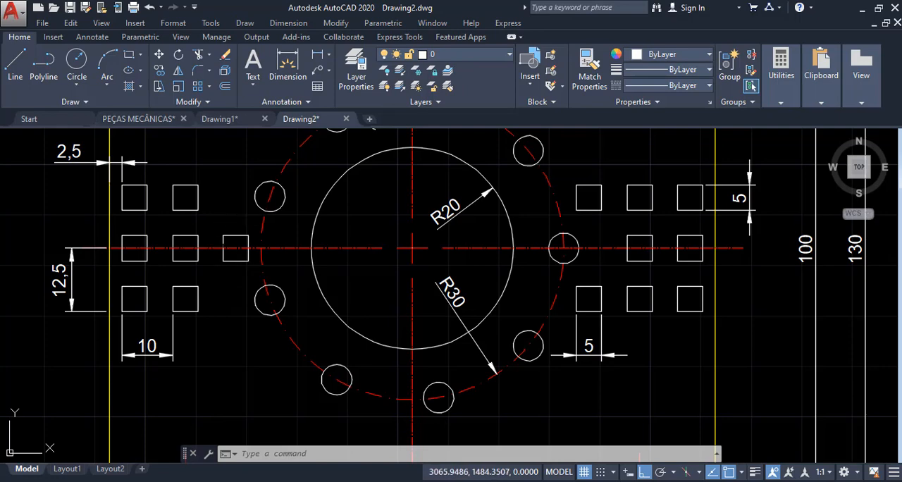
middle_drag(626, 213, 467, 230)
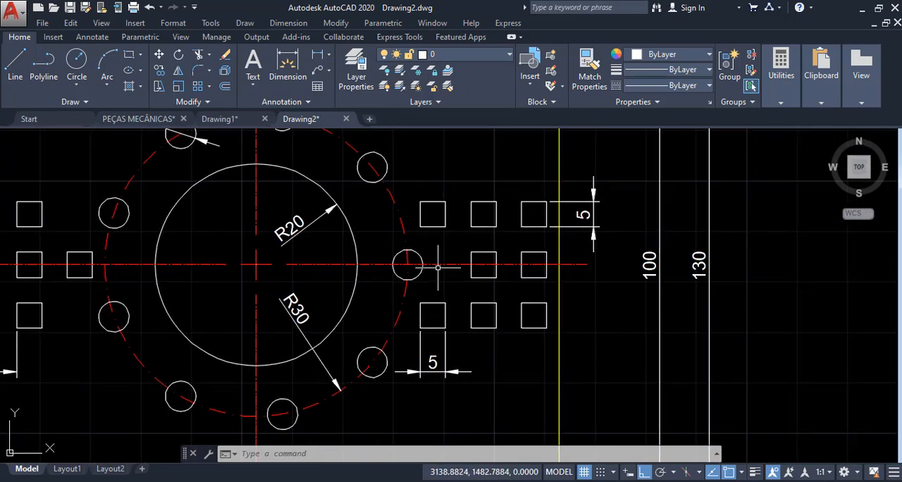
scroll(398, 291, down, 2)
middle_drag(640, 250, 506, 249)
scroll(506, 249, up, 5)
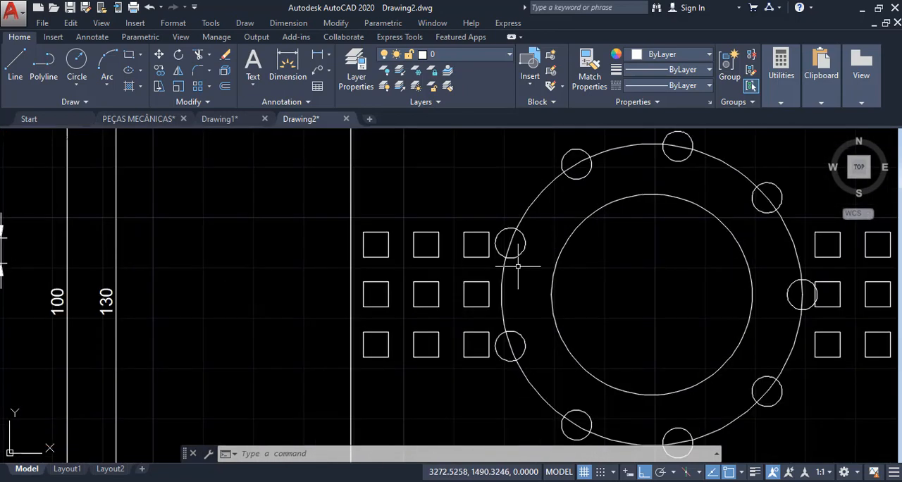
scroll(427, 209, down, 1)
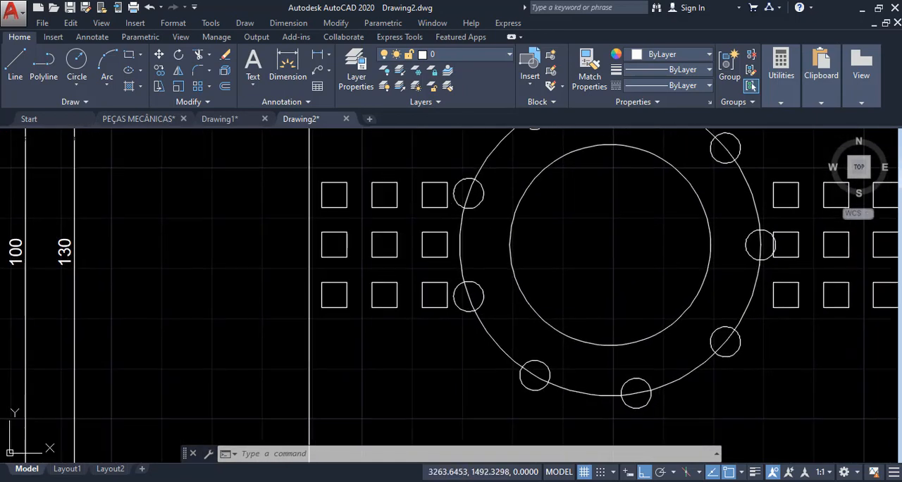
- Delete the upper and lower squares from the left array's inner column and the middle square from the right array's inner column
click(427, 208)
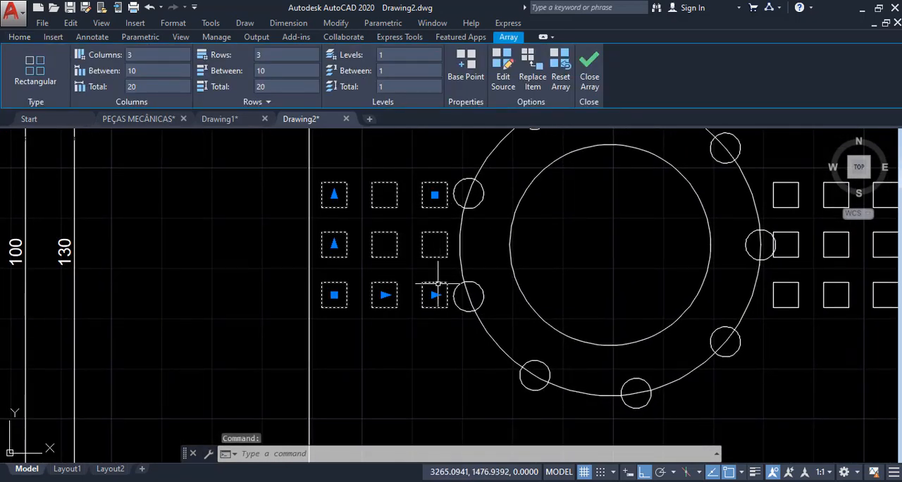
key(Escape)
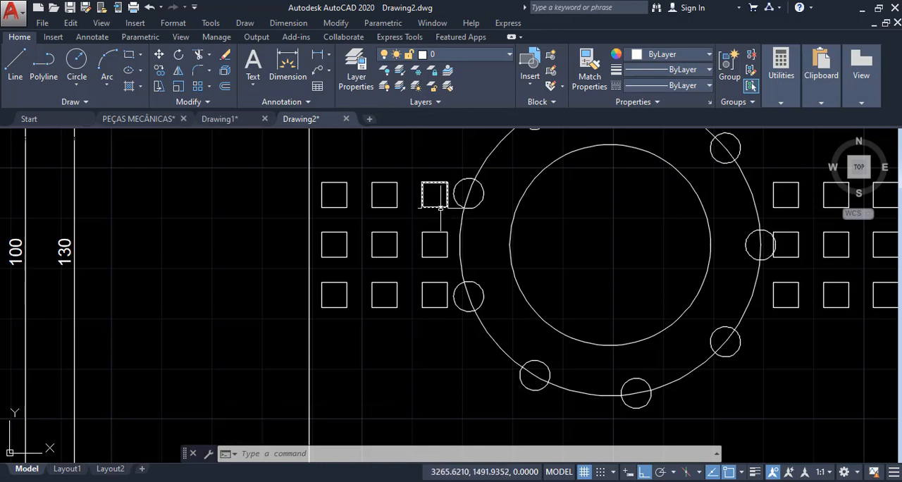
click(440, 208)
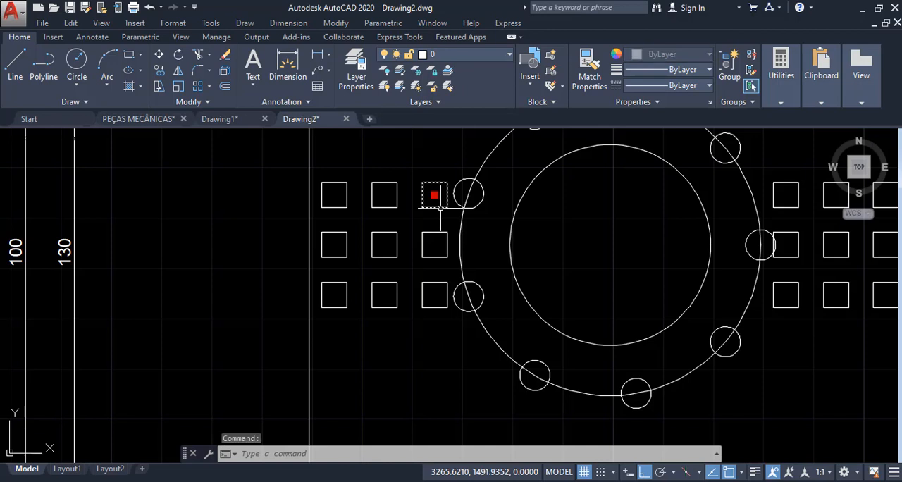
click(434, 281)
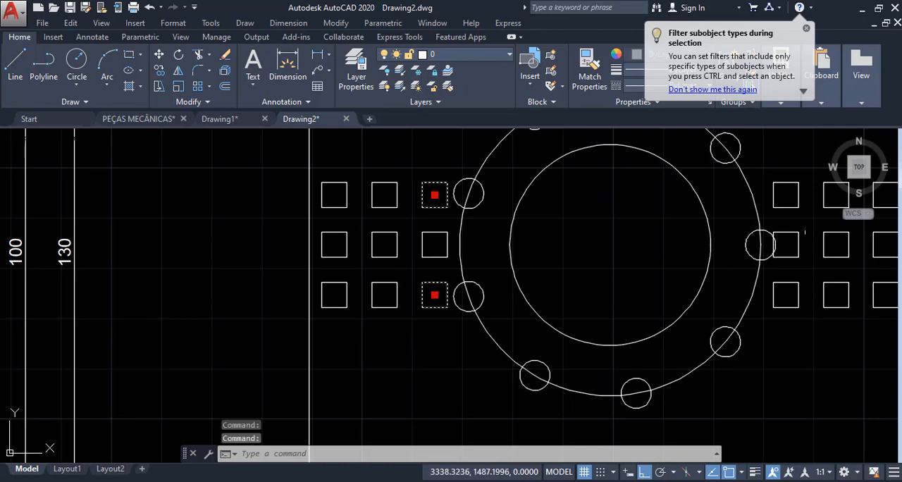
click(799, 243)
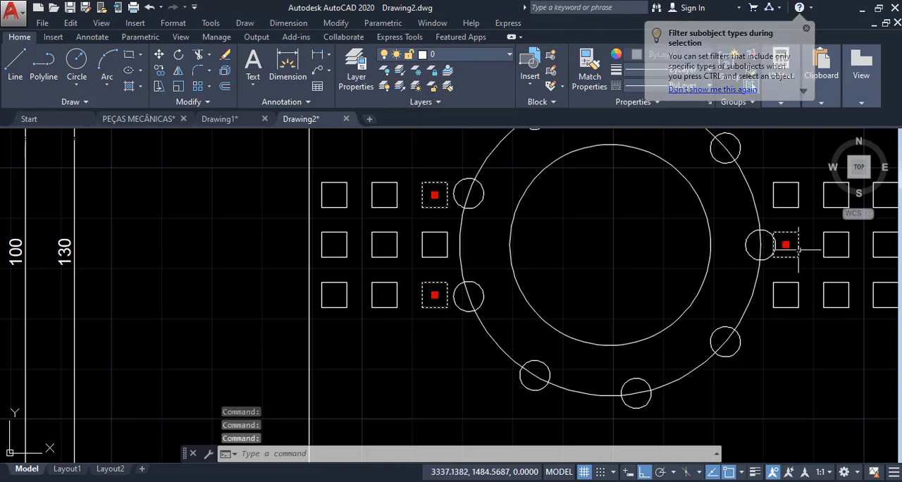
scroll(691, 316, down, 4)
scroll(176, 297, up, 2)
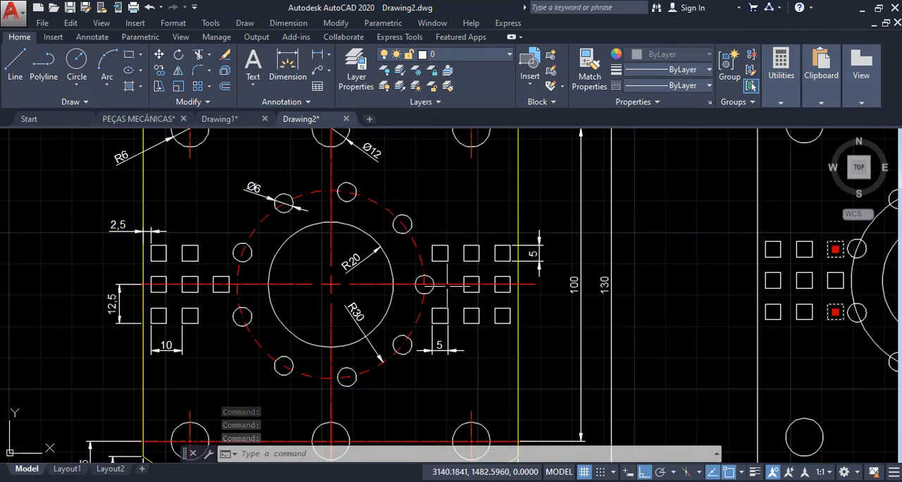
scroll(450, 286, down, 2)
middle_drag(618, 274, 443, 271)
scroll(603, 280, up, 2)
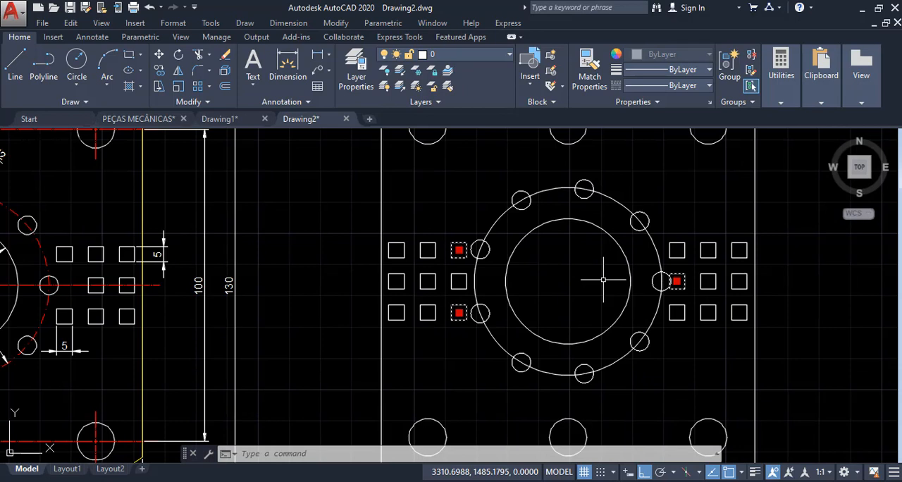
key(Delete)
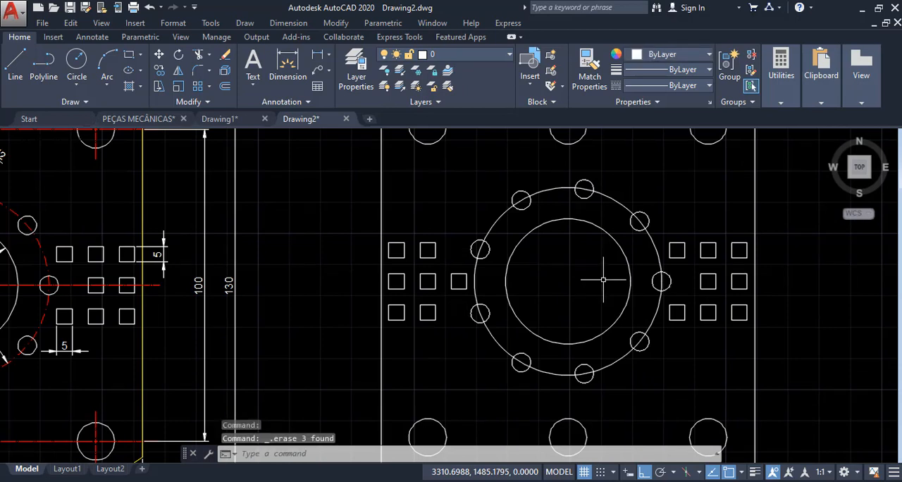
- Compare the reference plate's rounded upper corners and their radius dimension with the new plate's square upper corners
scroll(603, 279, down, 2)
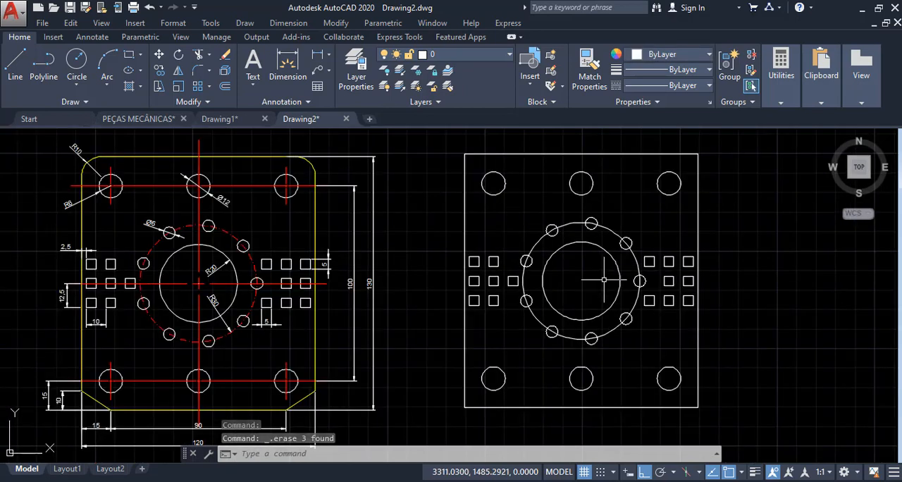
scroll(603, 280, down, 2)
scroll(321, 203, up, 4)
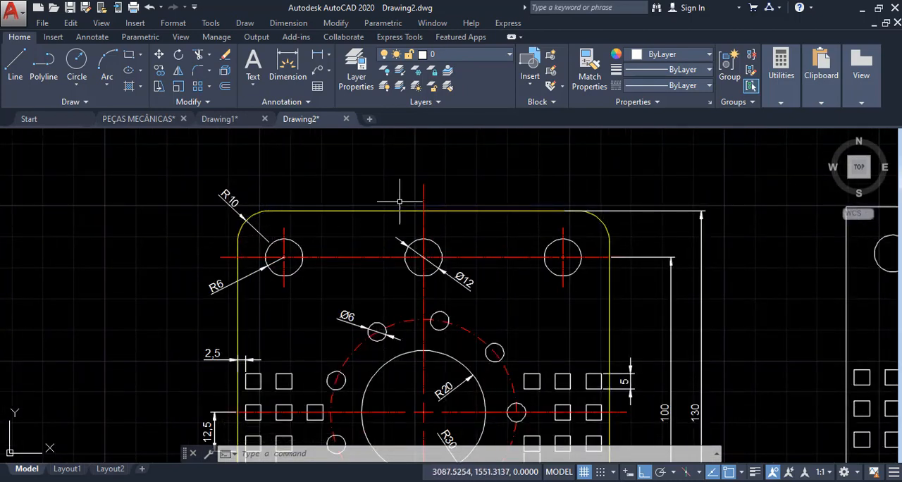
scroll(155, 289, down, 2)
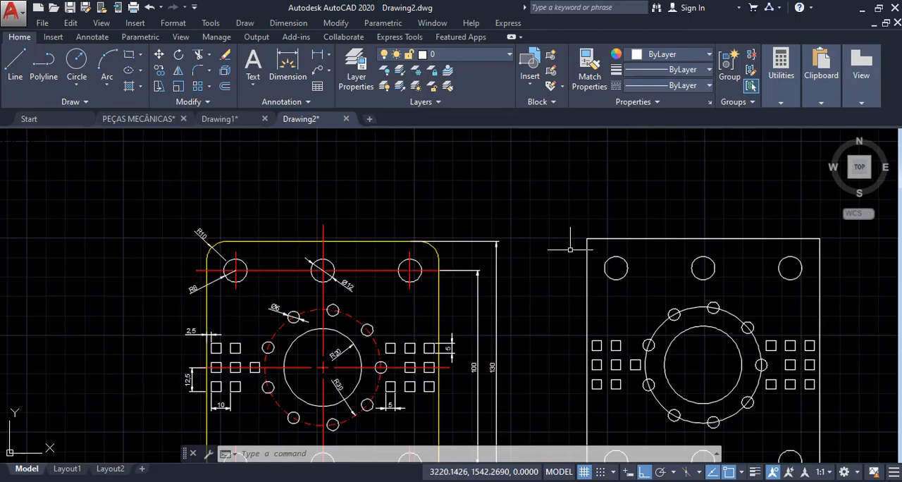
scroll(180, 238, up, 4)
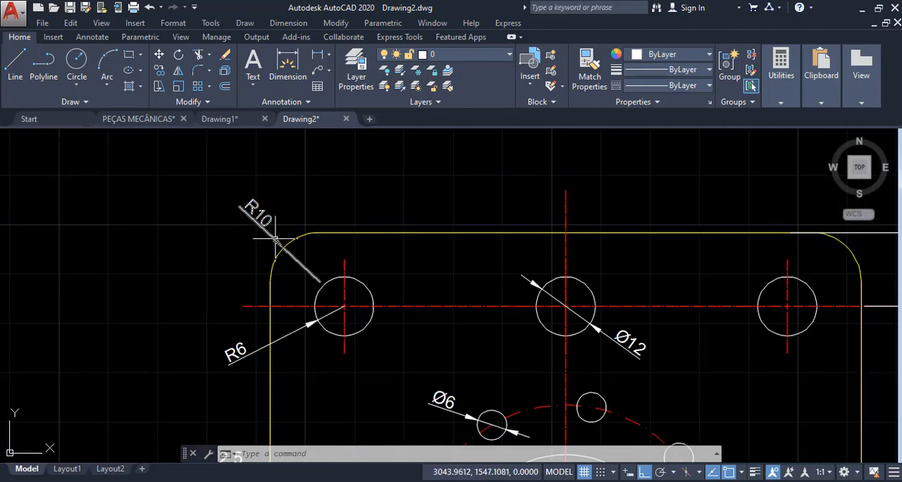
scroll(179, 284, down, 2)
middle_drag(542, 265, 107, 179)
middle_drag(504, 191, 368, 197)
- Fillet the new plate's upper-left corner with a radius of 10
text(F)
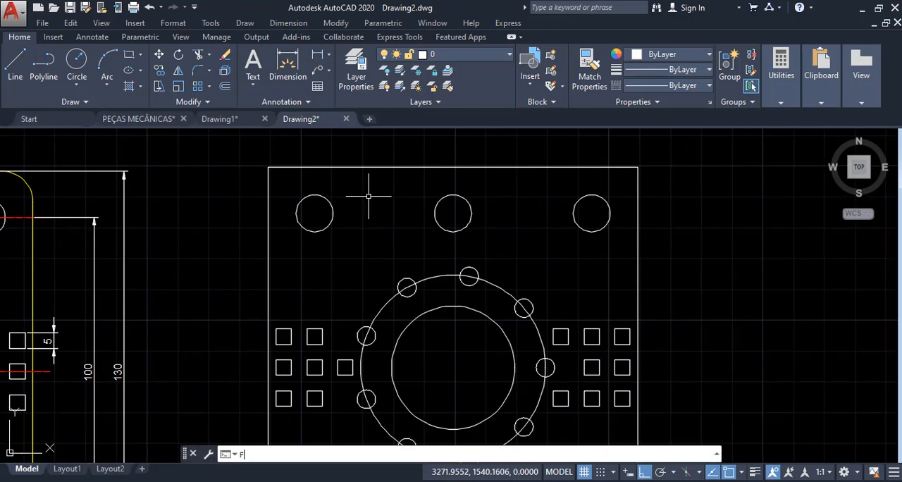
key(Return)
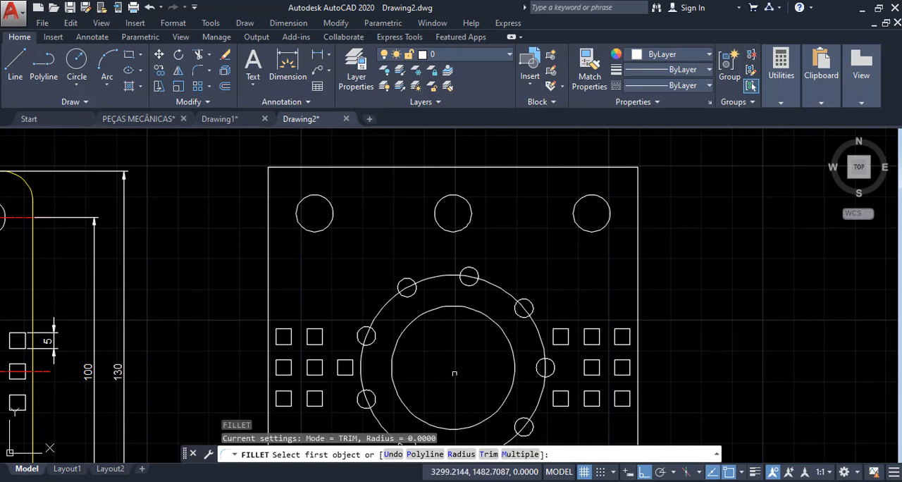
click(461, 455)
text(1)
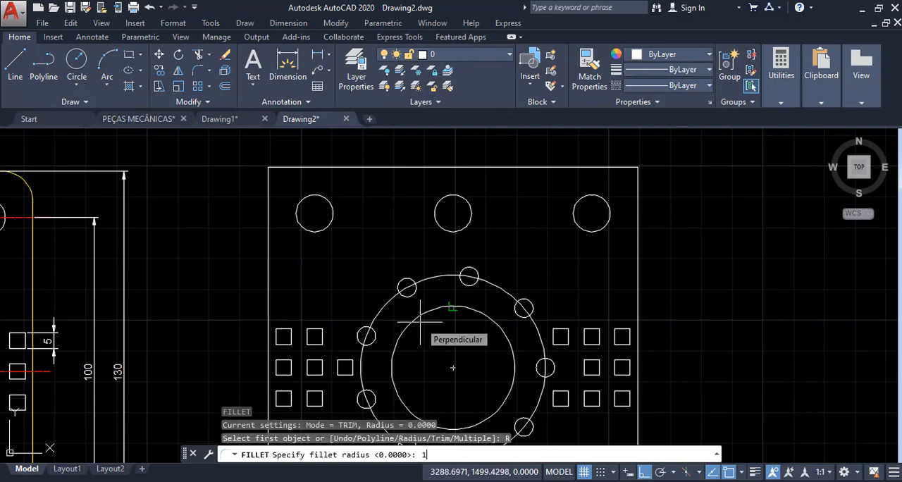
text(0)
key(Return)
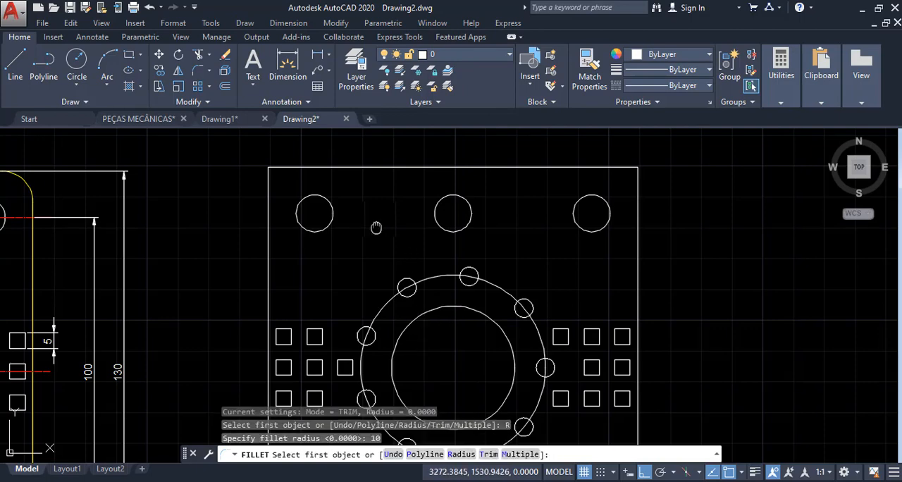
scroll(413, 242, down, 1)
scroll(367, 226, up, 4)
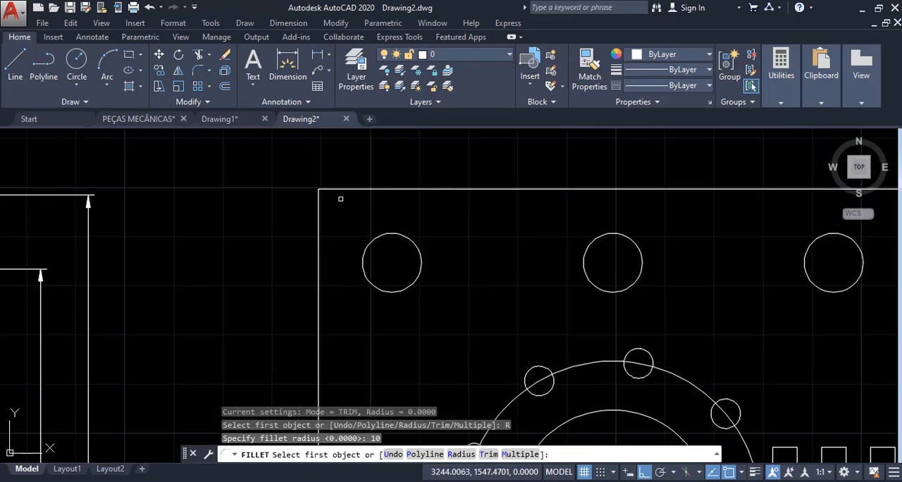
click(302, 238)
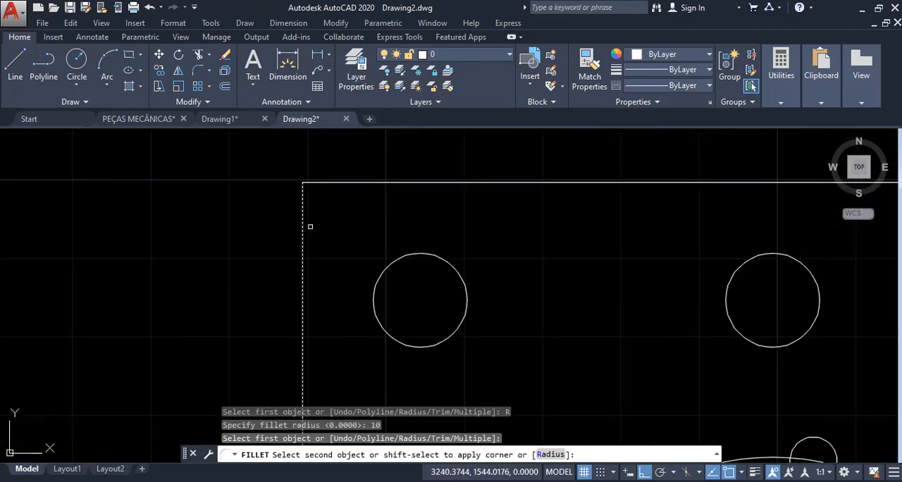
click(363, 182)
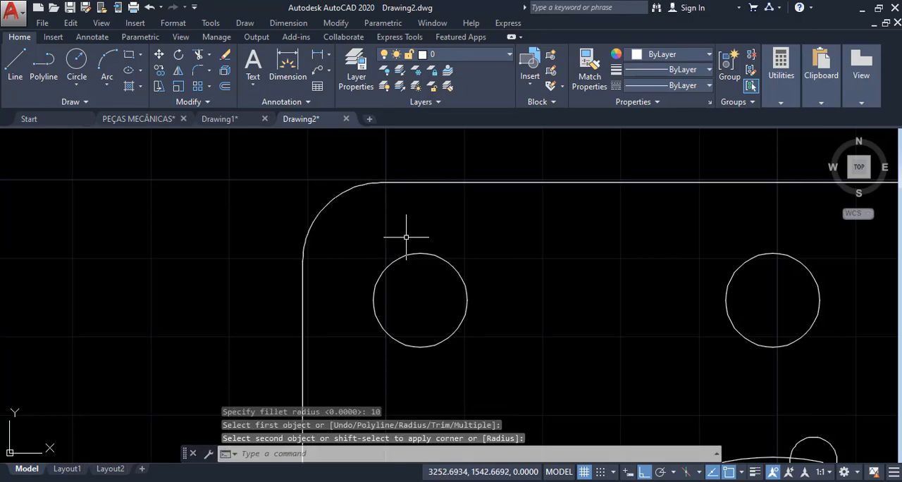
- Undo the single fillet on the new plate's upper-left corner
scroll(406, 237, down, 1)
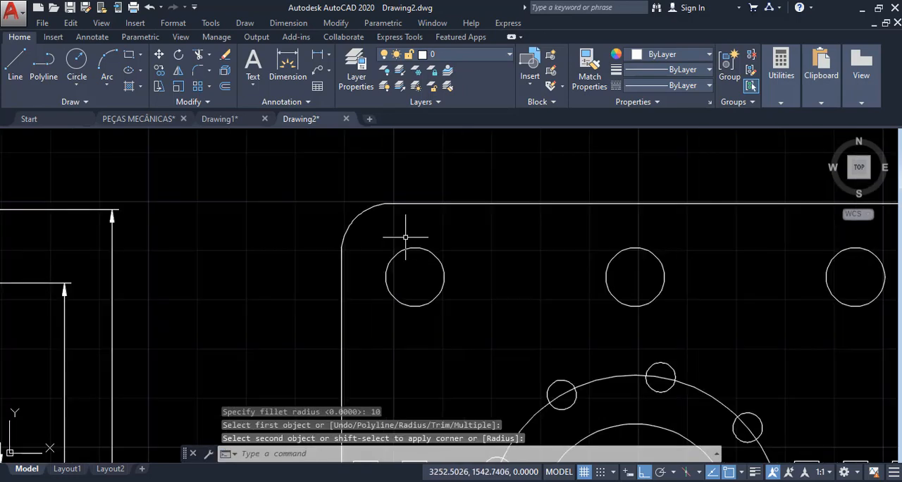
scroll(382, 251, down, 3)
scroll(540, 272, up, 1)
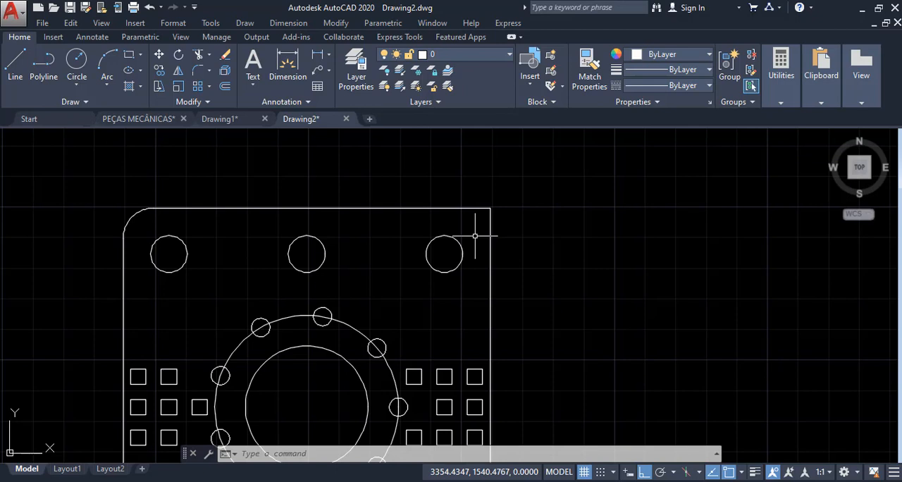
key(ctrl+z)
key(ctrl+z)
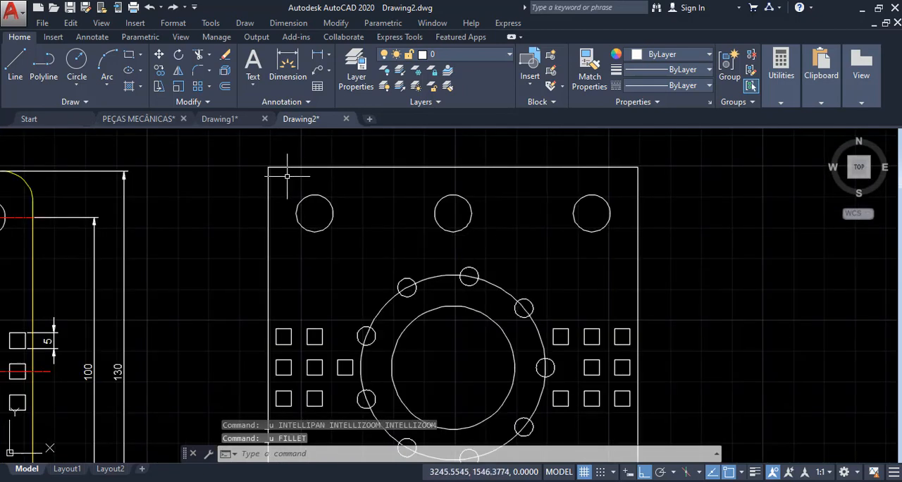
- Fillet the new plate's upper-left corner with a radius of 10, using the Multiple option
scroll(271, 196, up, 4)
text(f)
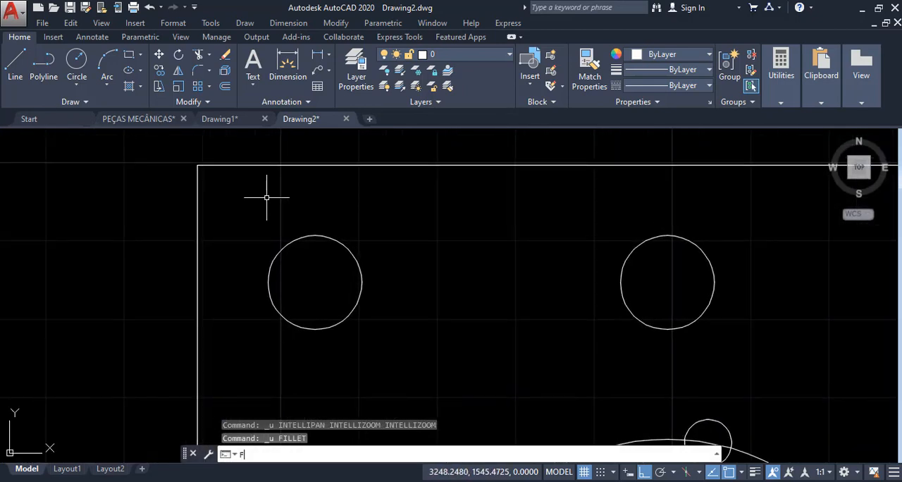
key(Return)
click(462, 455)
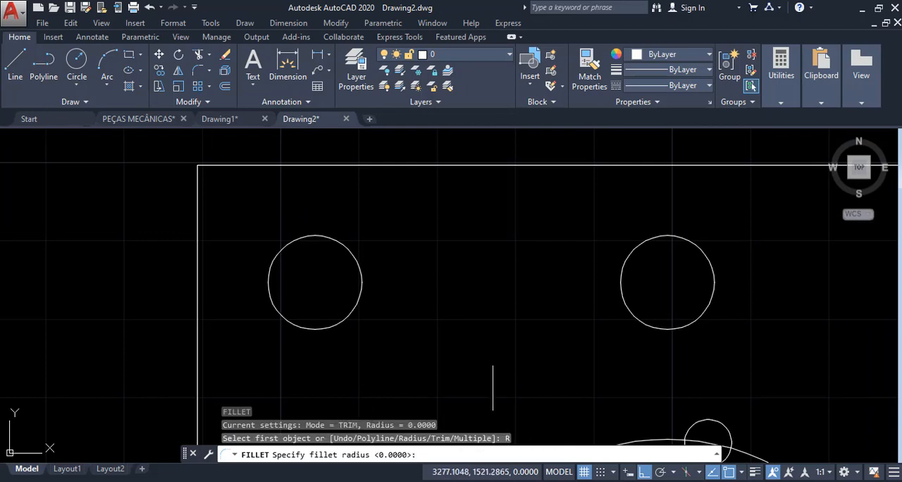
text(10)
key(Return)
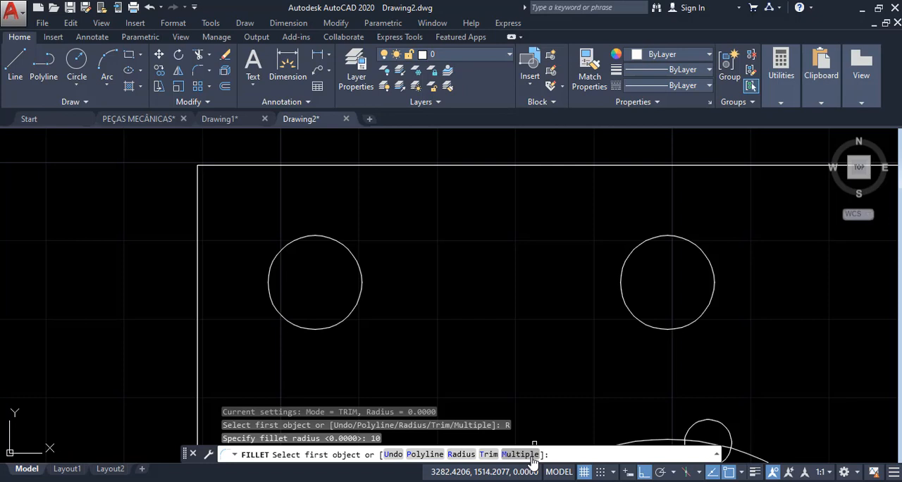
click(518, 455)
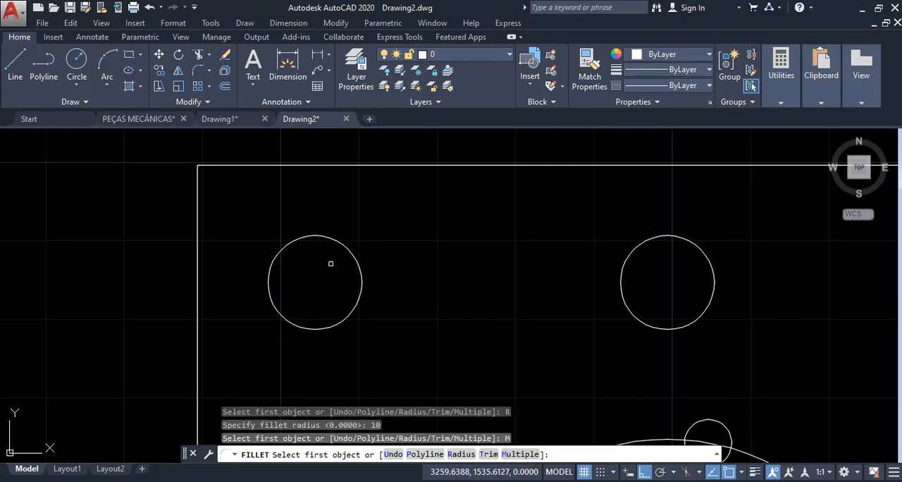
click(198, 200)
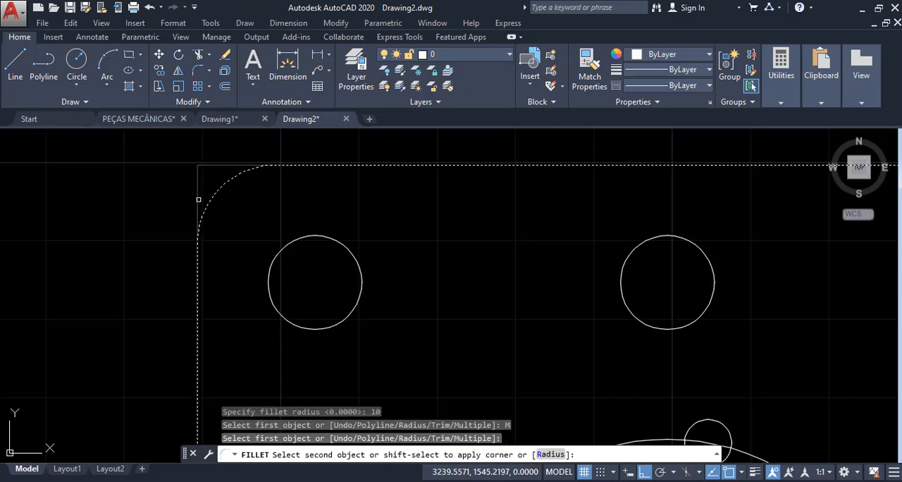
click(249, 166)
- Round the new plate's upper-right corner with the same 10 radius and finish the Fillet command
scroll(127, 231, down, 4)
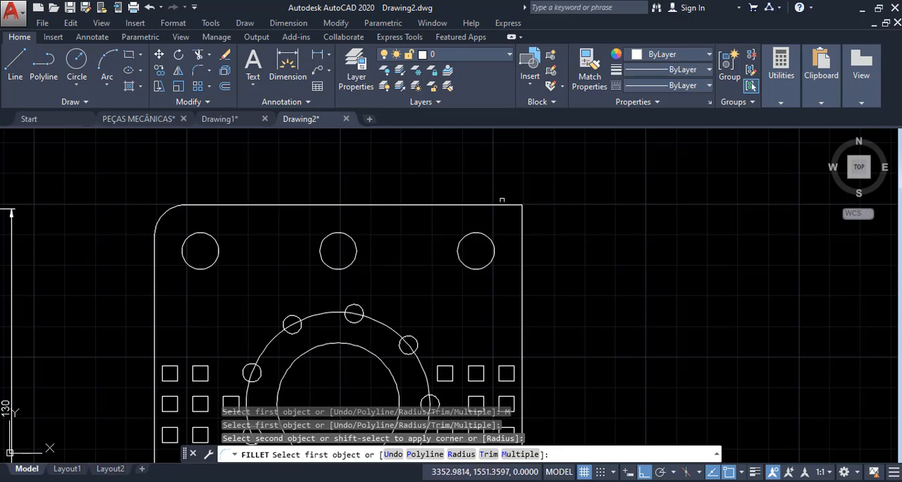
click(511, 205)
click(519, 221)
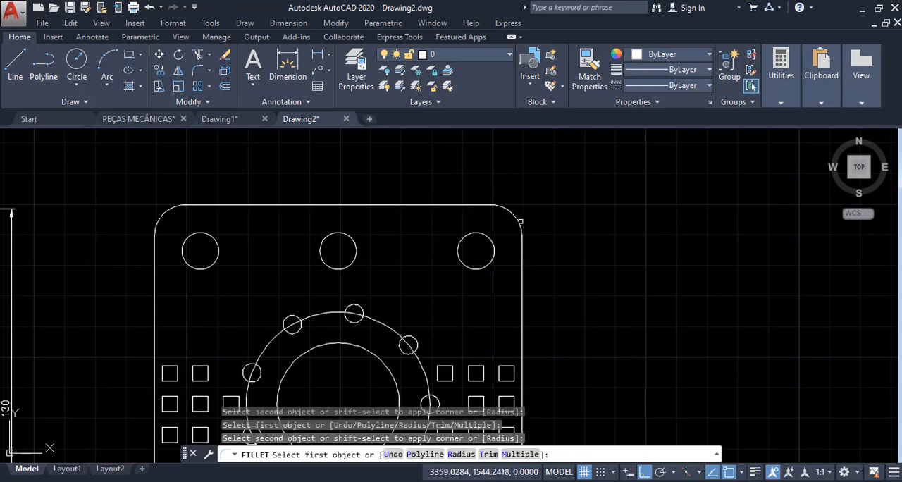
scroll(549, 193, down, 2)
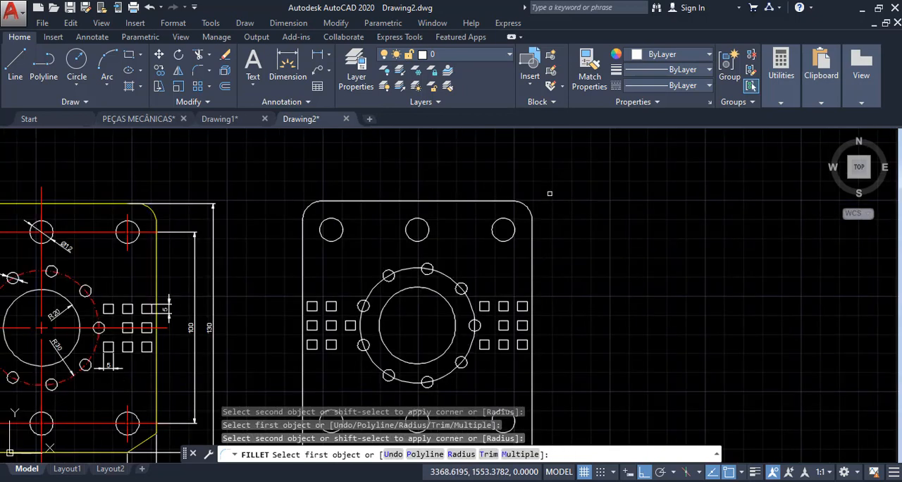
key(Escape)
- Examine the chamfers and their dimensions at the reference plate's lower corners against the new plate's lower corners
scroll(557, 183, down, 5)
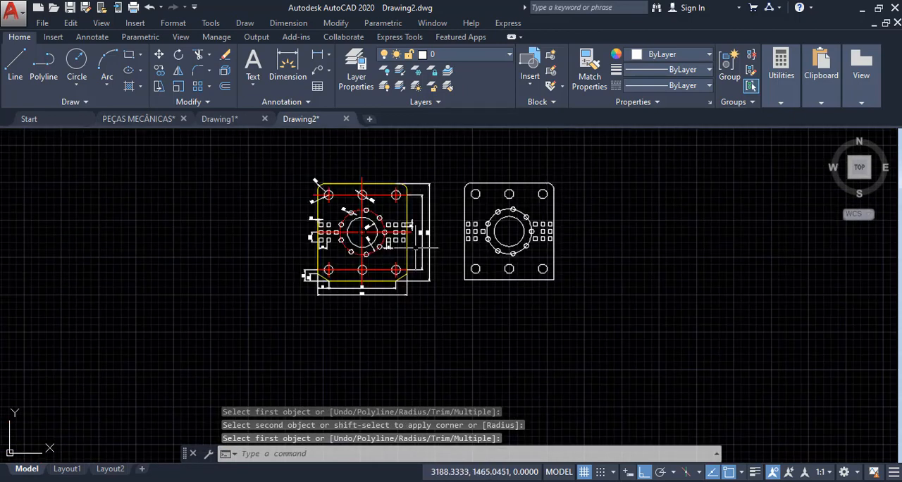
scroll(310, 325, up, 5)
scroll(376, 262, up, 2)
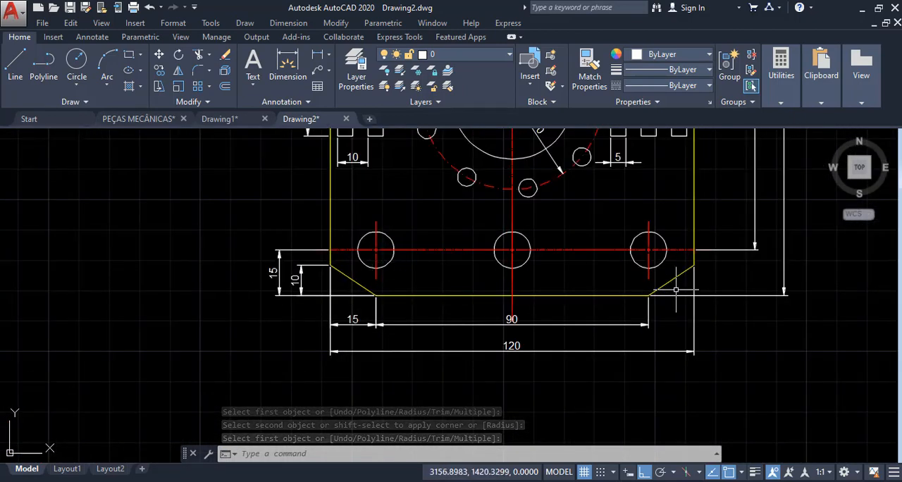
scroll(576, 270, down, 2)
middle_drag(650, 233, 282, 291)
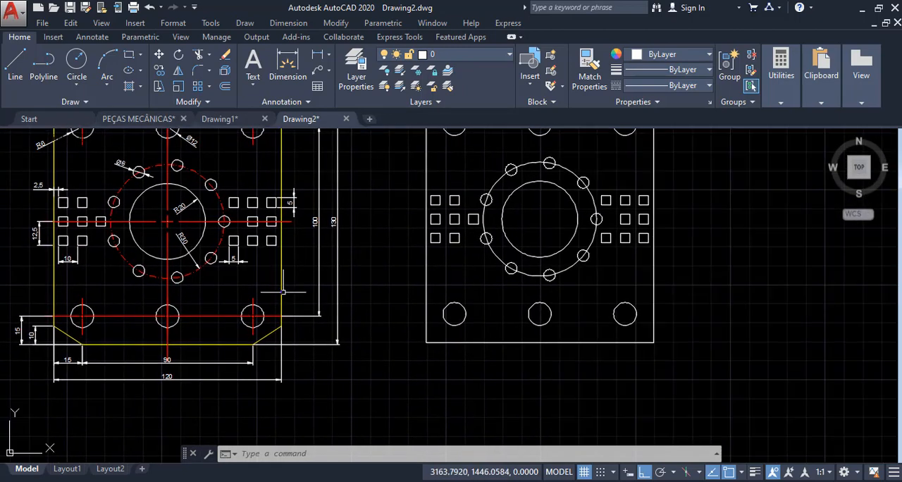
text(c)
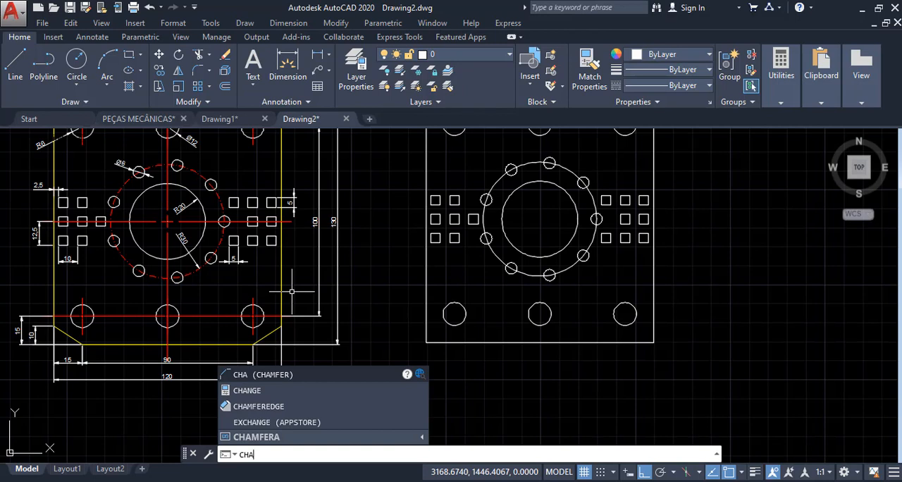
text(ha)
key(Return)
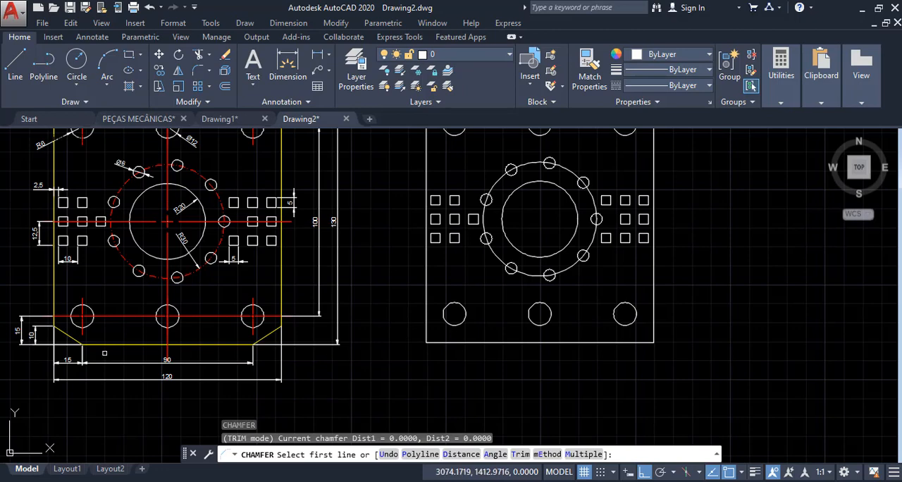
scroll(104, 352, up, 6)
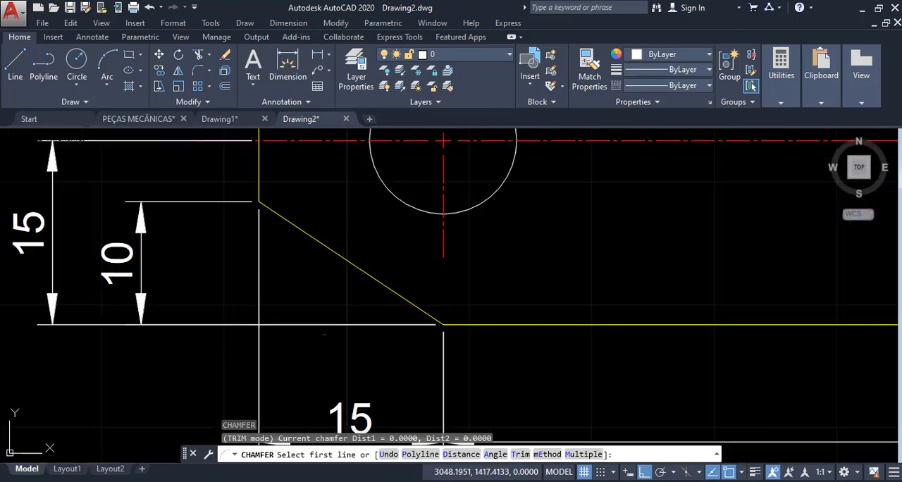
middle_drag(323, 334, 389, 272)
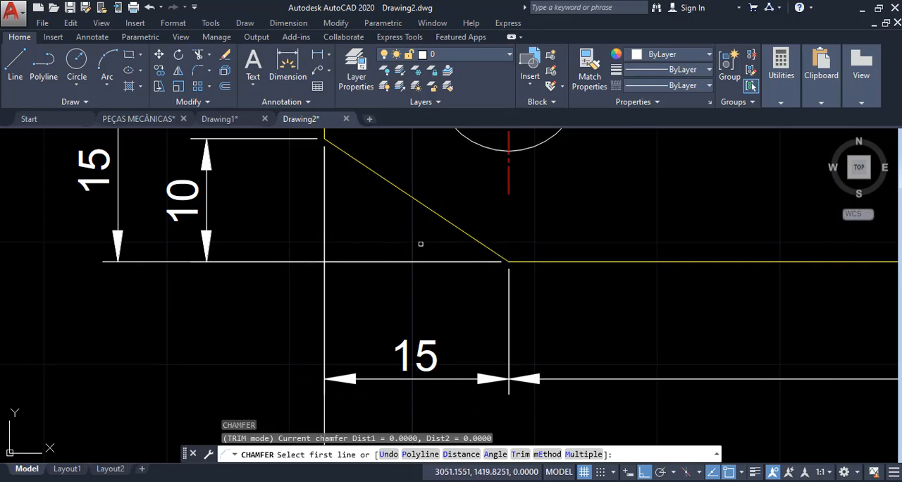
middle_drag(334, 207, 356, 266)
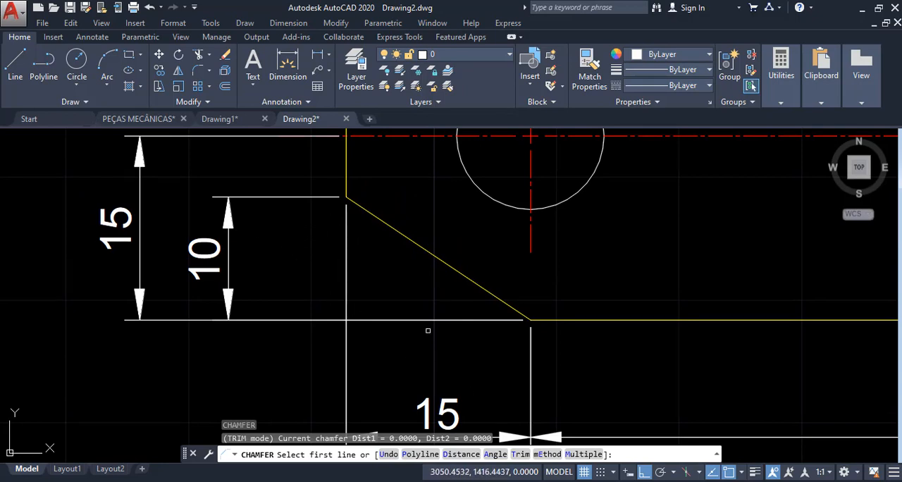
scroll(164, 281, down, 6)
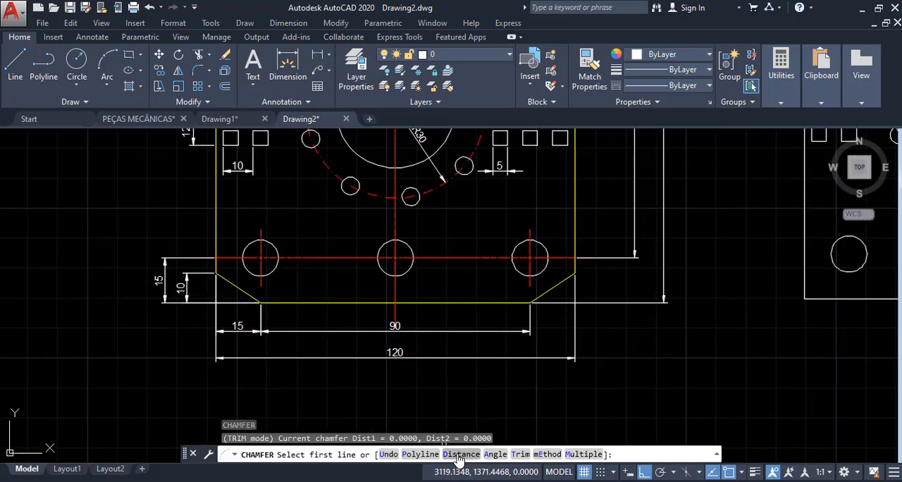
key(Escape)
key(Escape)
key(Escape)
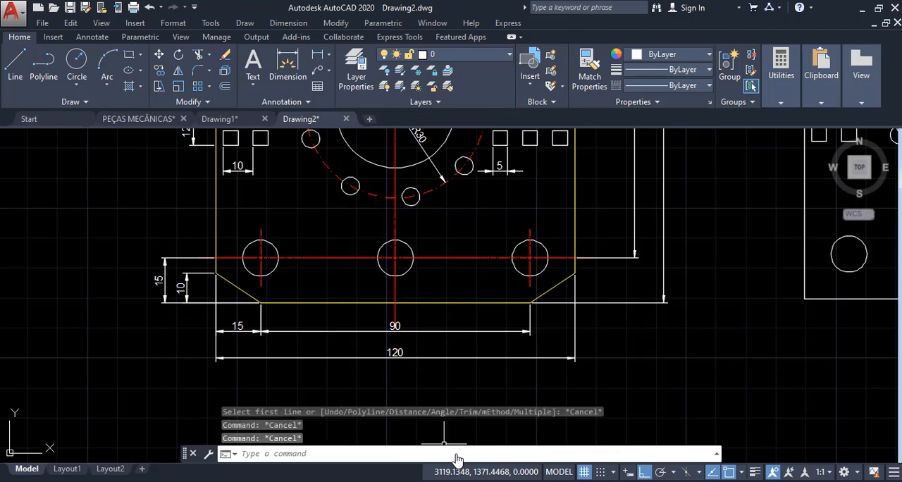
- Start a Chamfer with a first distance of 15 and a second distance of 10
text(CHA)
key(Return)
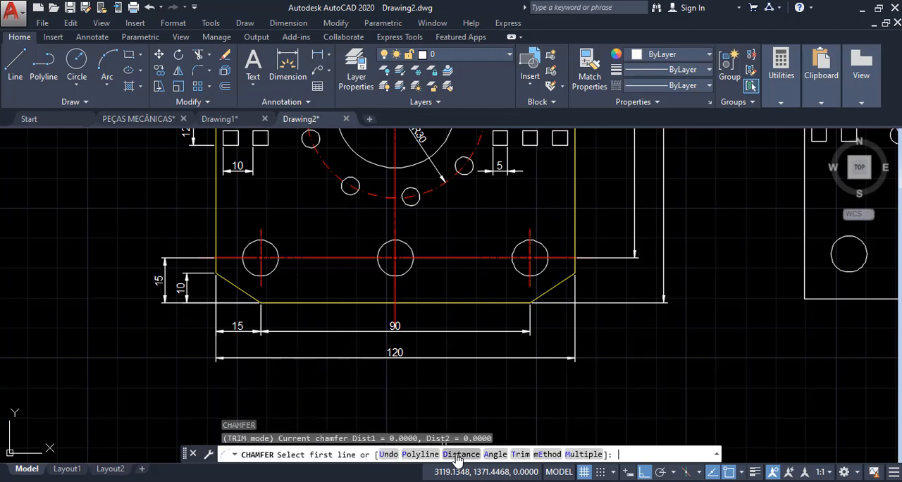
click(461, 455)
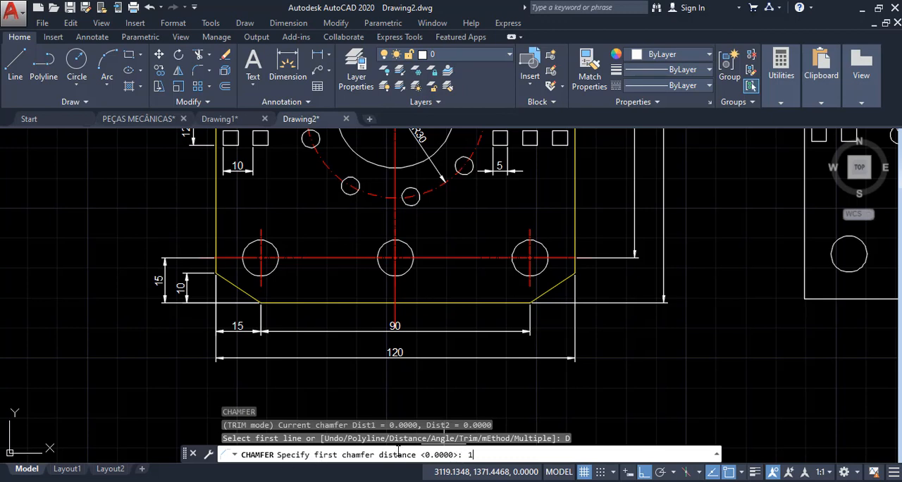
key(Return)
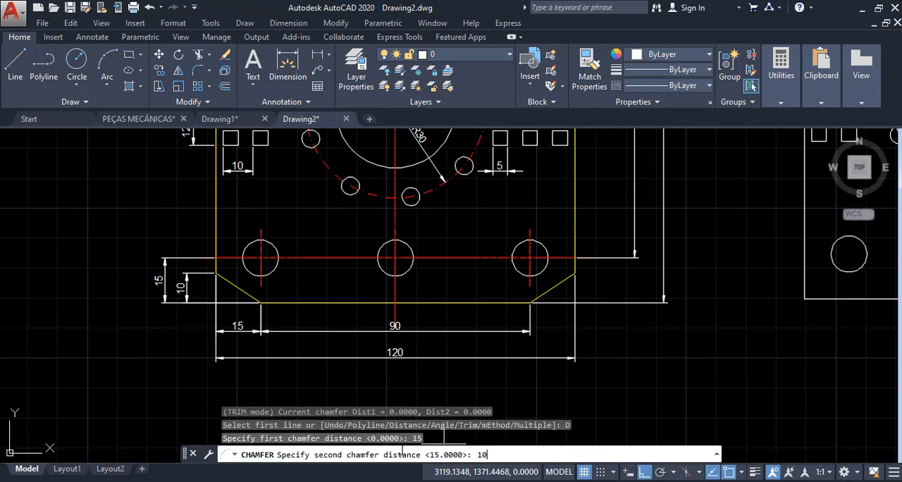
key(Return)
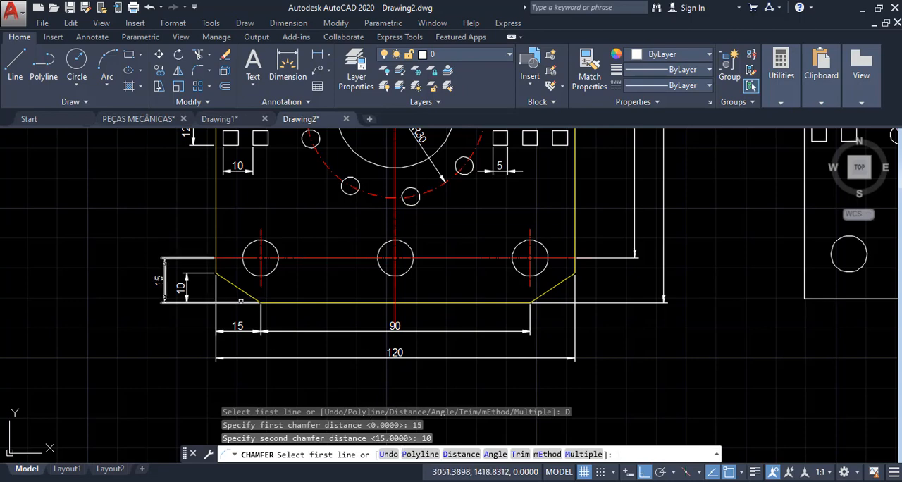
- Chamfer the new plate's lower-left corner, picking the bottom edge first and the left edge second
scroll(240, 301, down, 3)
scroll(444, 308, up, 3)
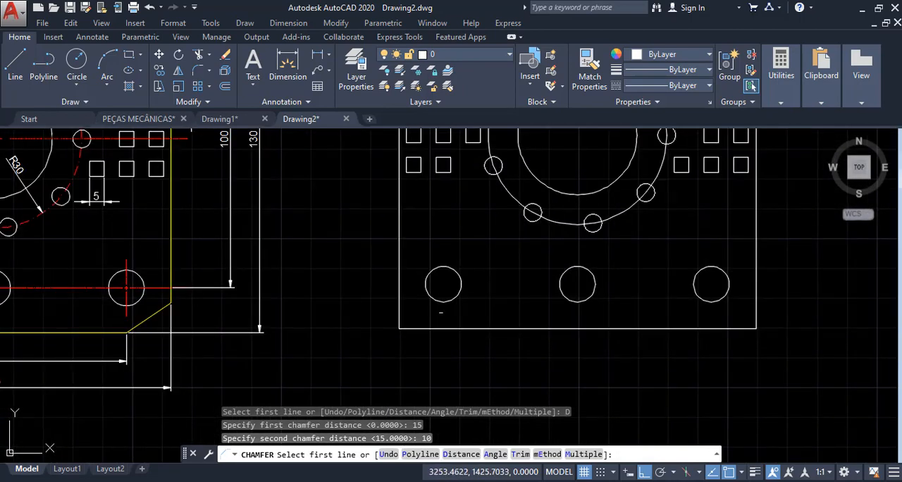
scroll(441, 312, up, 2)
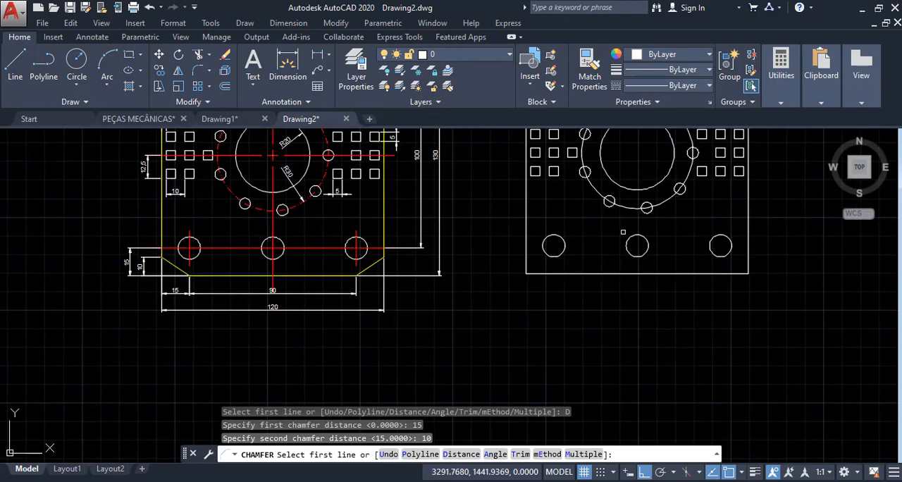
scroll(561, 259, down, 5)
scroll(178, 288, up, 4)
scroll(179, 288, up, 3)
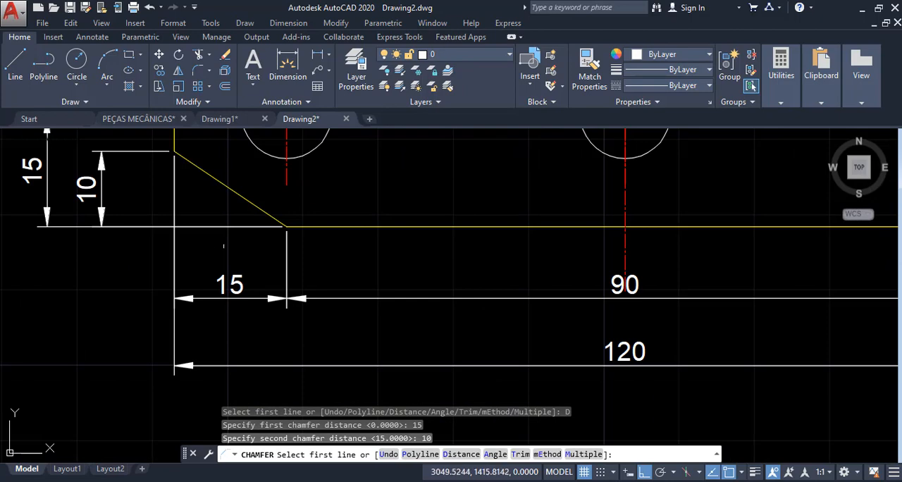
scroll(110, 293, down, 3)
scroll(110, 293, down, 4)
scroll(329, 290, up, 4)
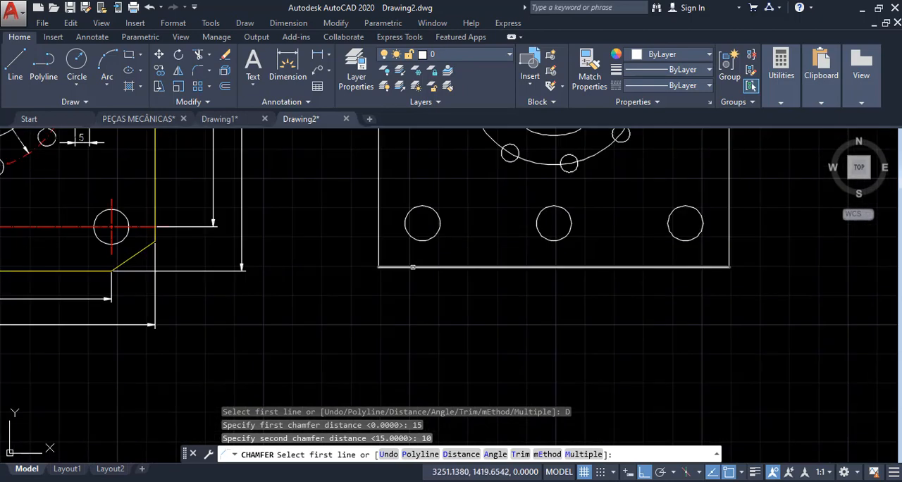
click(406, 266)
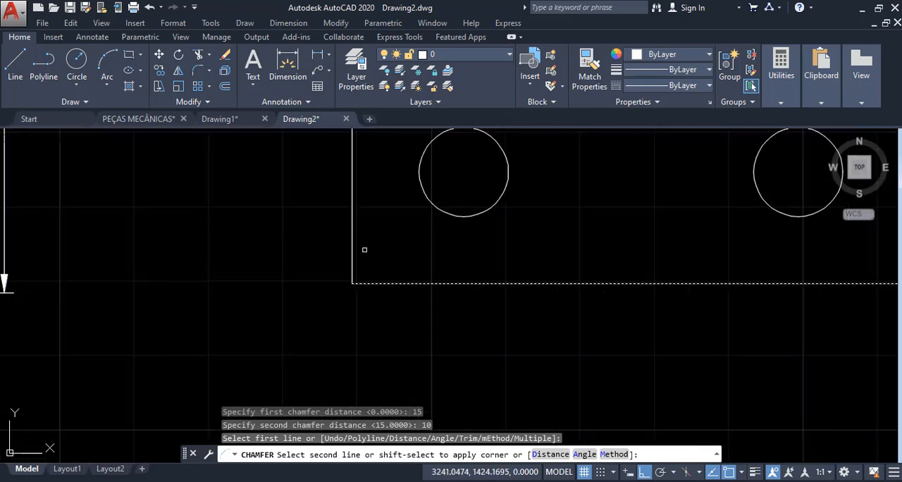
click(352, 247)
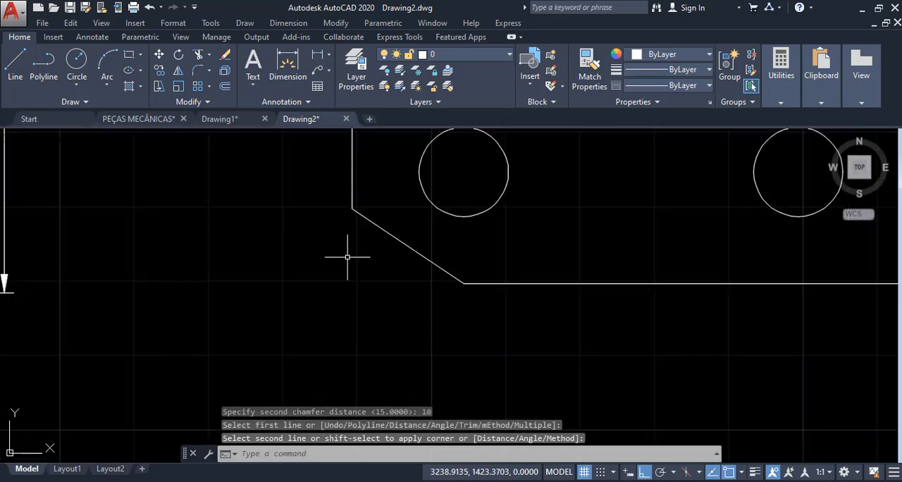
- Start another Chamfer for the lower-right corner with a first distance of 10 and a second distance of 15
scroll(354, 247, down, 4)
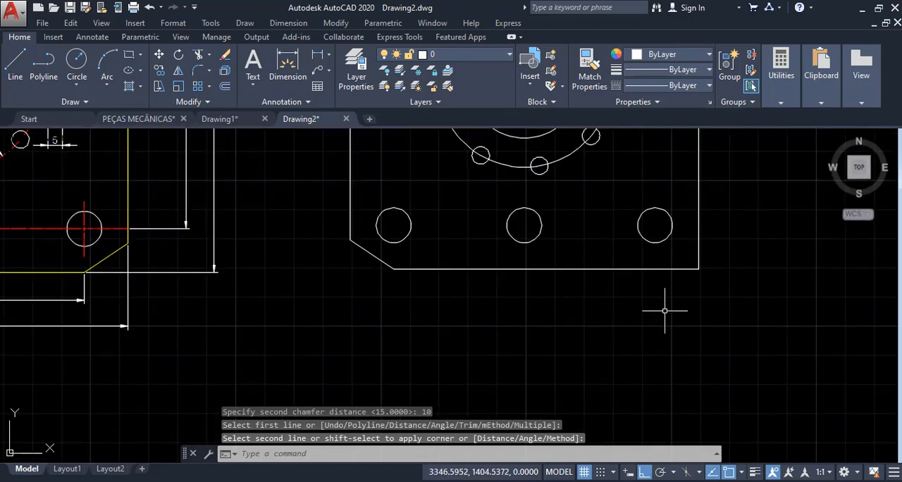
middle_drag(668, 245, 539, 316)
scroll(540, 316, up, 4)
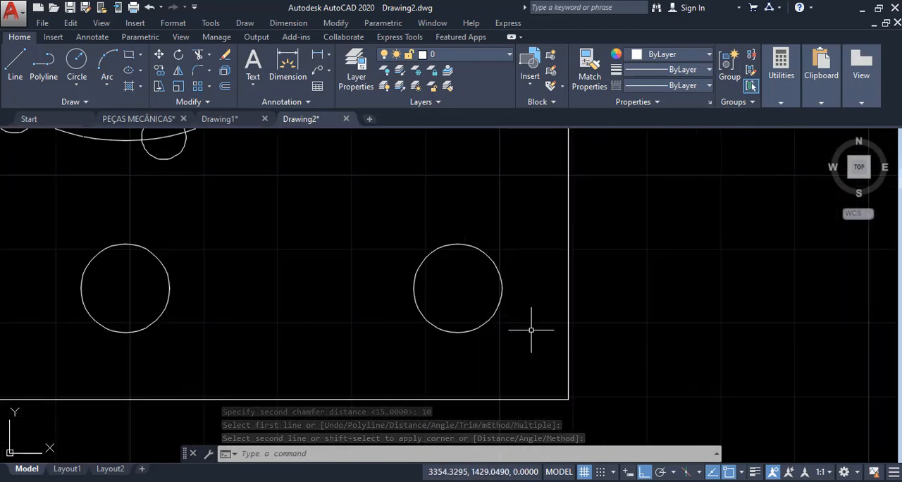
text(cha)
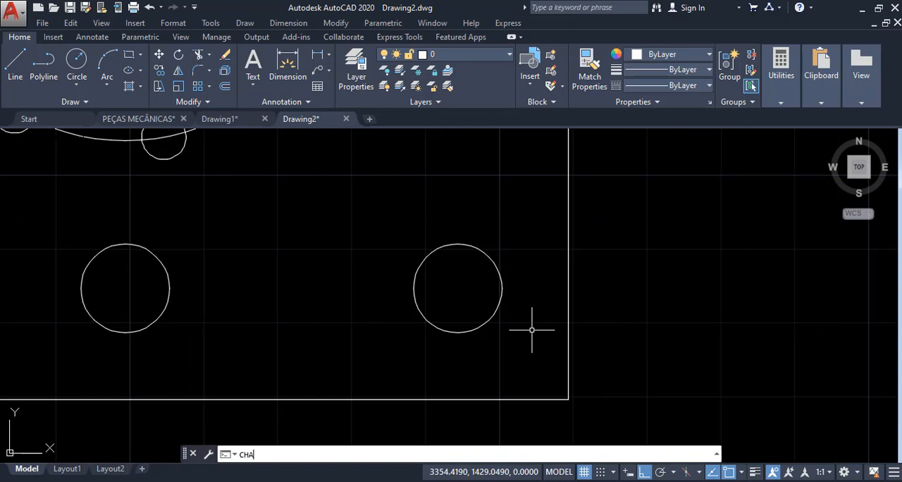
key(Return)
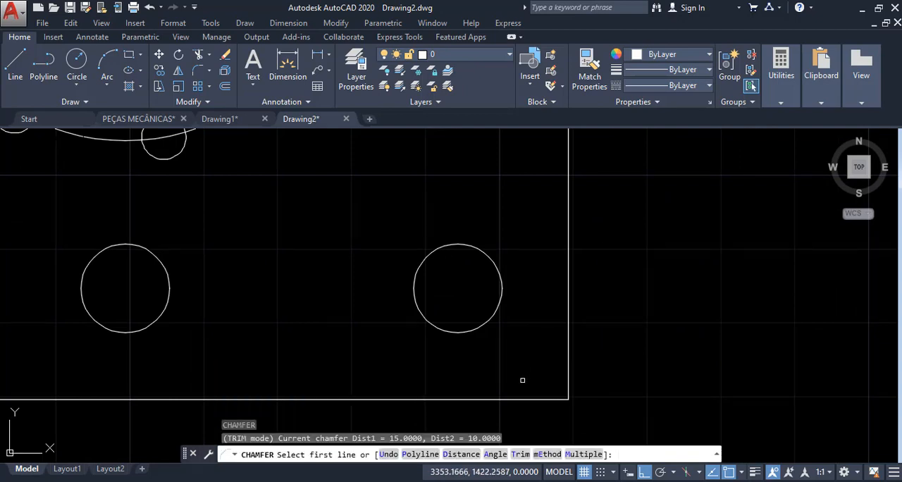
click(463, 454)
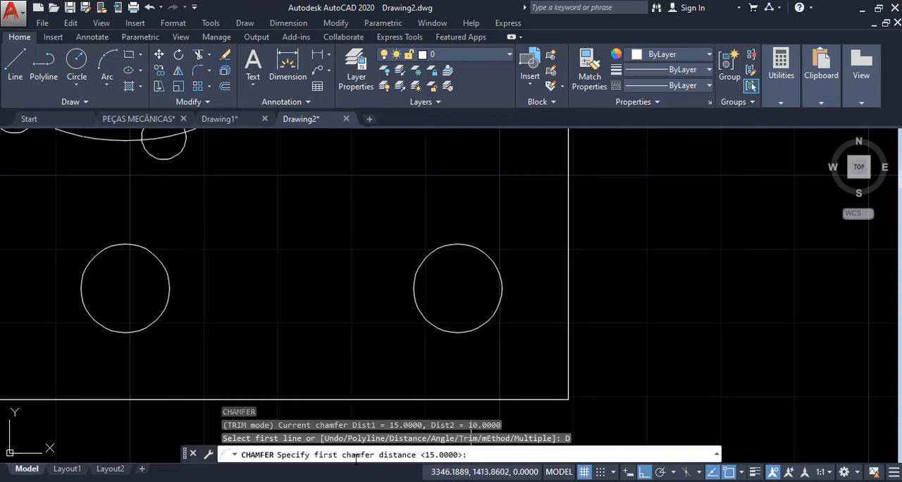
text(10)
key(Return)
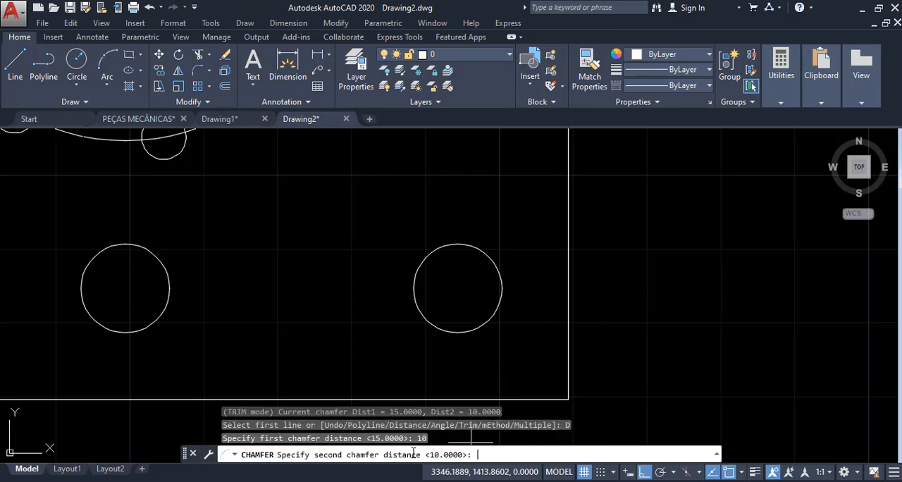
text(15)
key(Return)
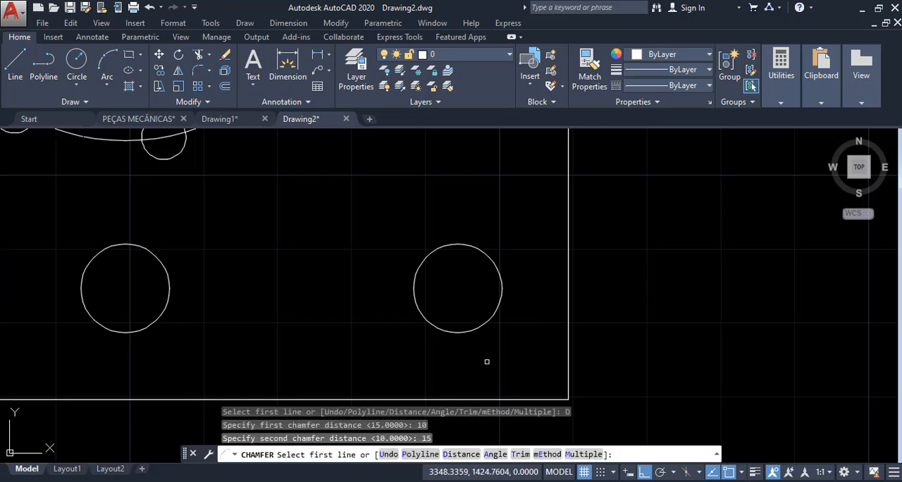
- Chamfer the new plate's lower-right corner, picking the right edge first and the bottom edge second
click(567, 337)
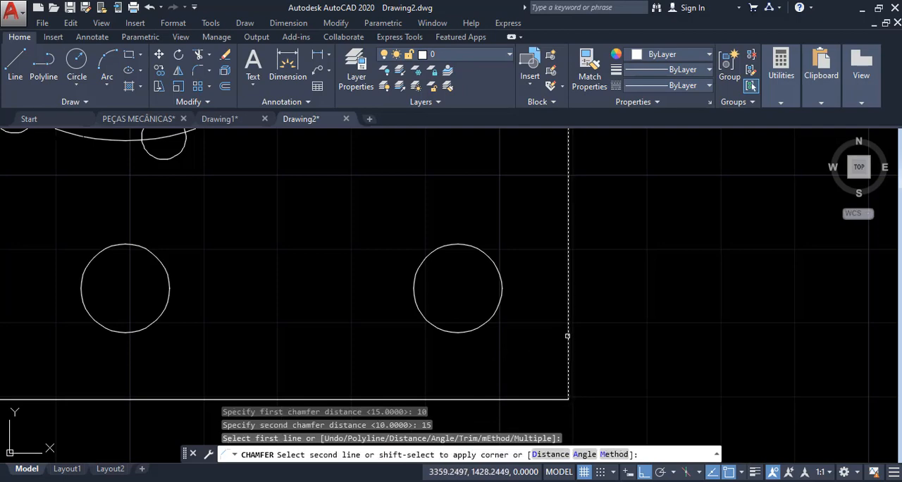
scroll(567, 369, down, 5)
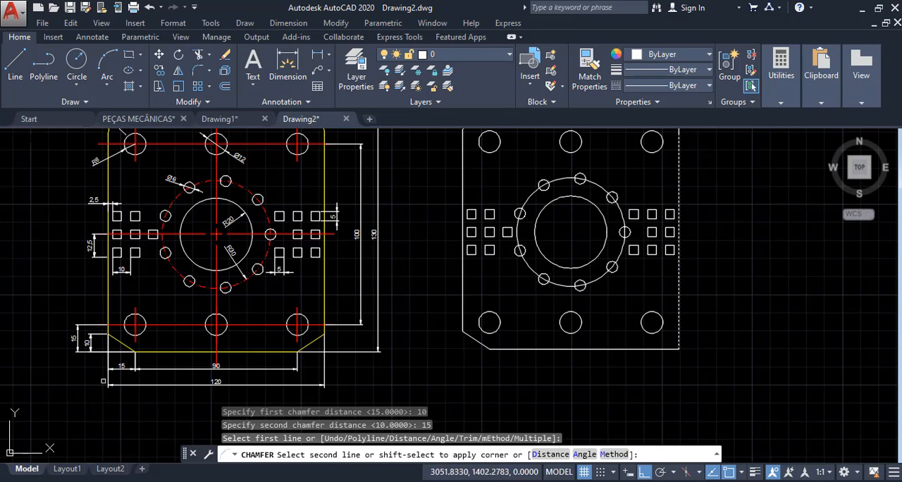
scroll(219, 309, up, 6)
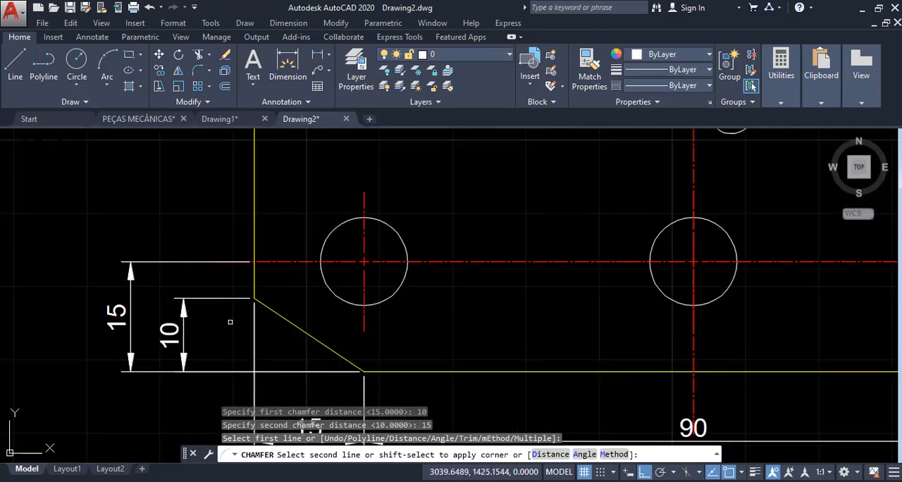
scroll(409, 347, down, 6)
scroll(506, 352, up, 8)
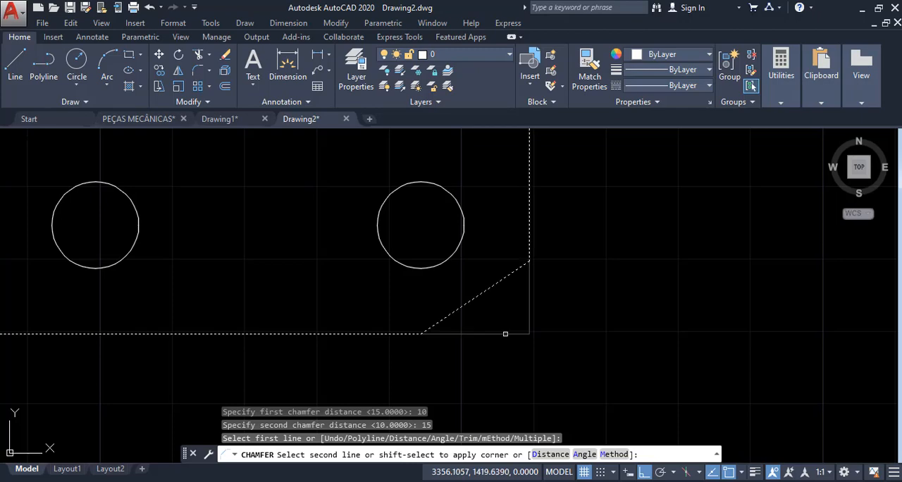
click(506, 333)
scroll(663, 346, down, 8)
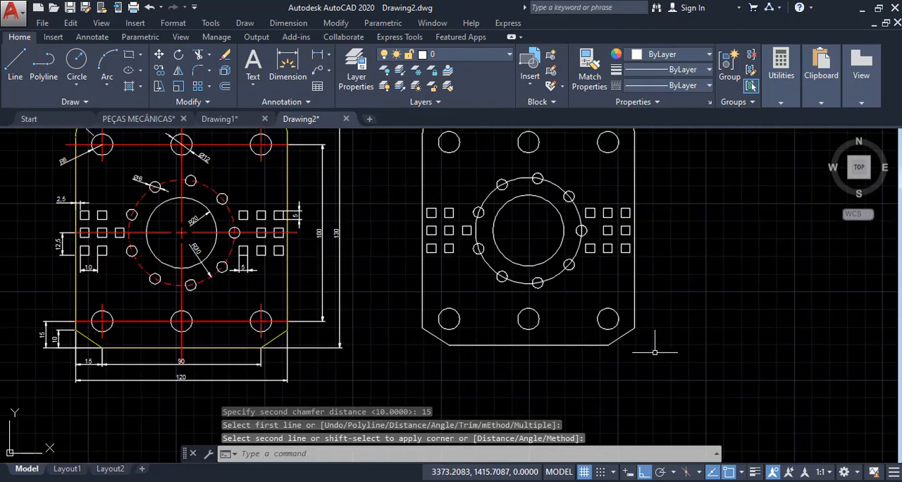
key(Escape)
key(Escape)
key(Escape)
scroll(584, 296, up, 3)
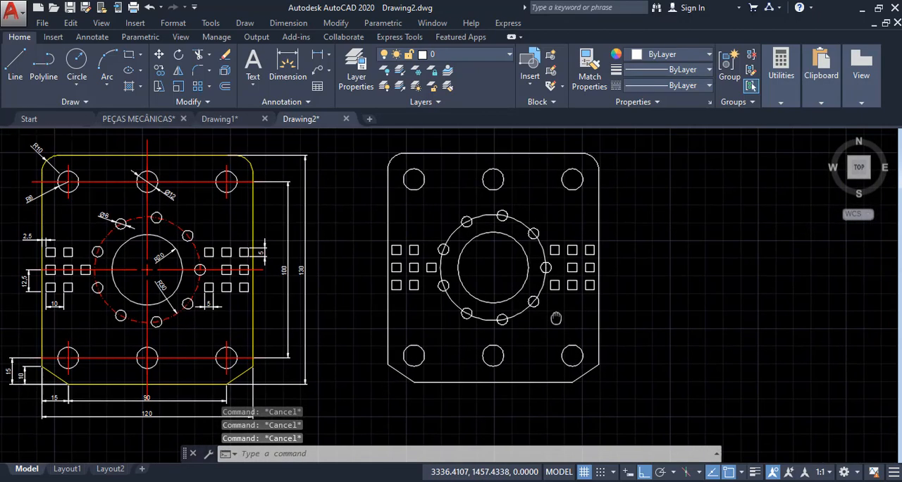